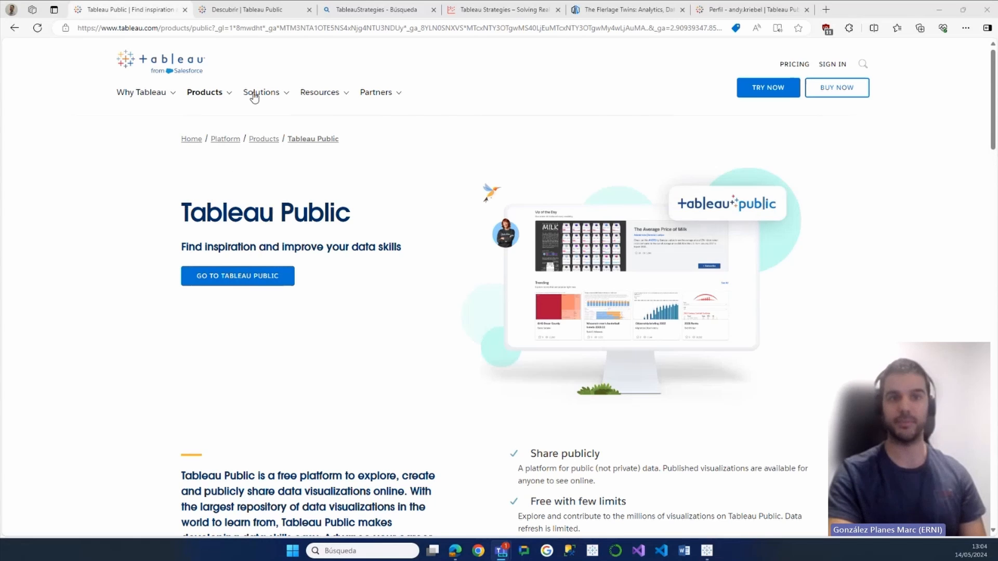
Open the Tableau Public Discover page and look over its Visualización del día and Tendencia sections.
left_click(255, 10)
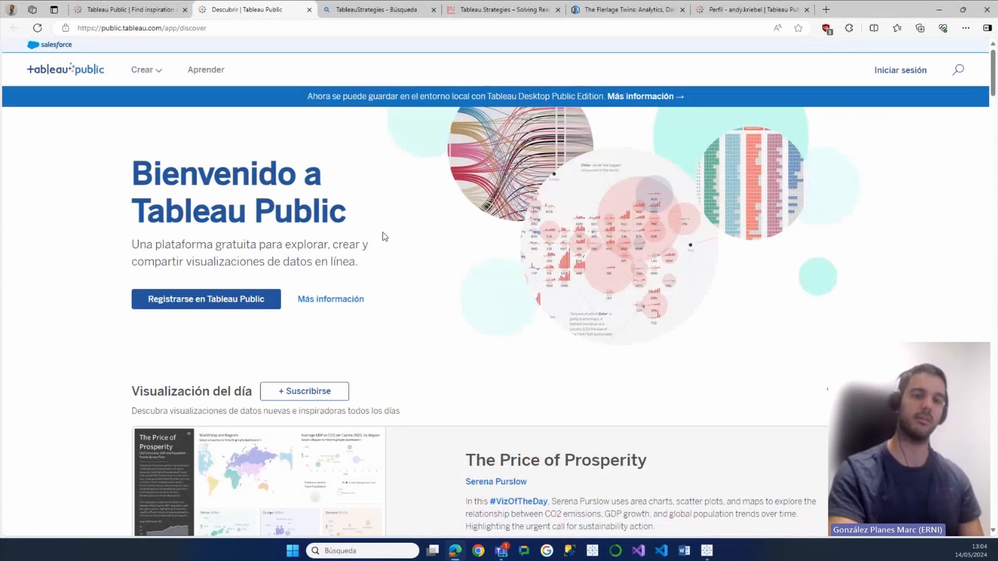
scroll(382, 234, "down", 2)
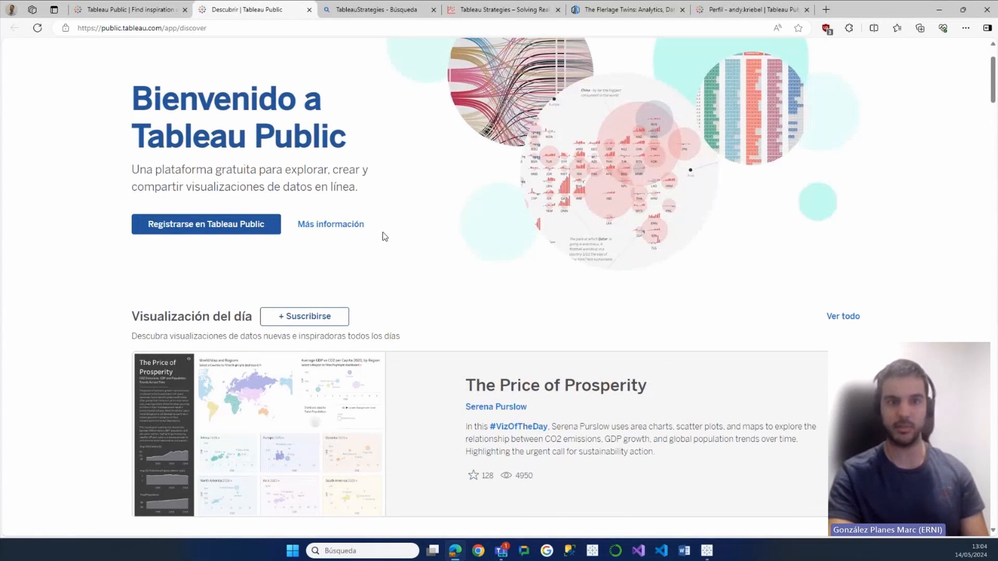
scroll(392, 234, "down", 3)
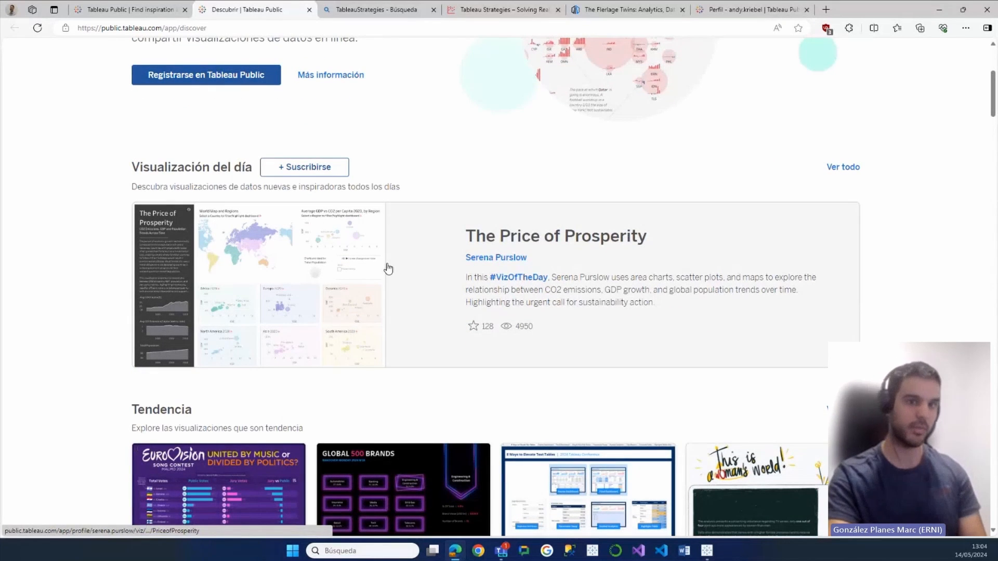
scroll(387, 268, "down", 1)
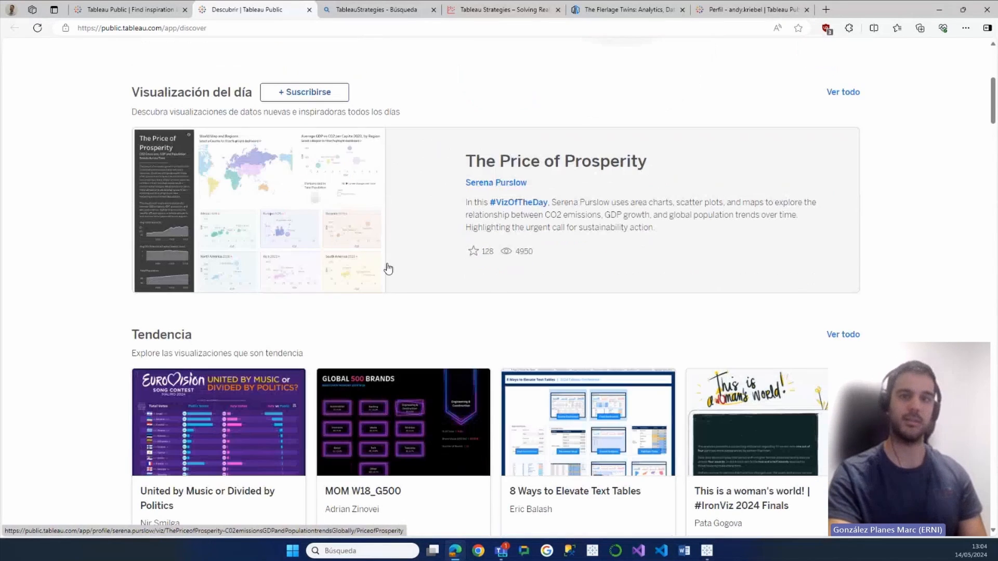
Show all entries of the Visualización del día section and browse the gallery of dashboards.
left_click(839, 93)
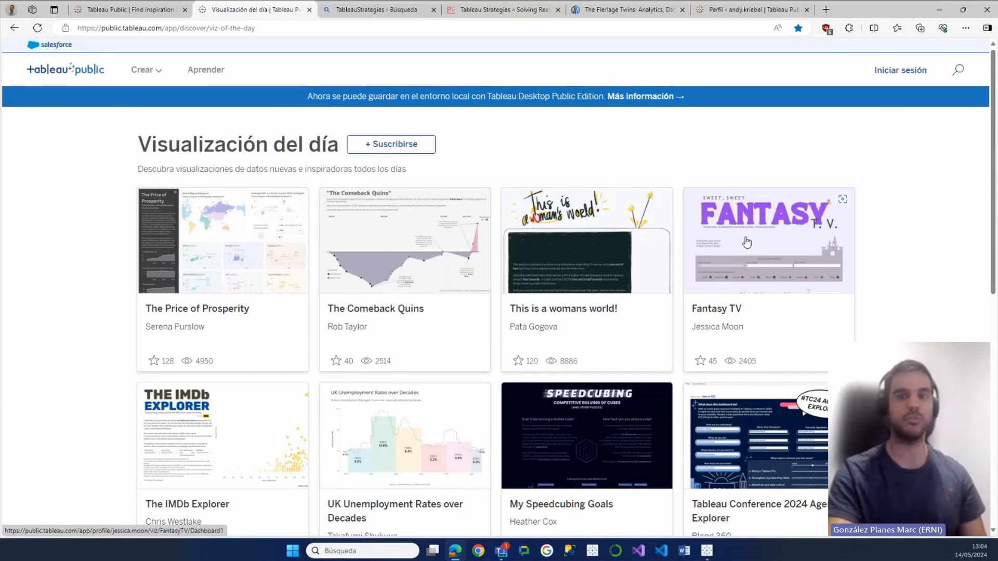
scroll(746, 242, "down", 1)
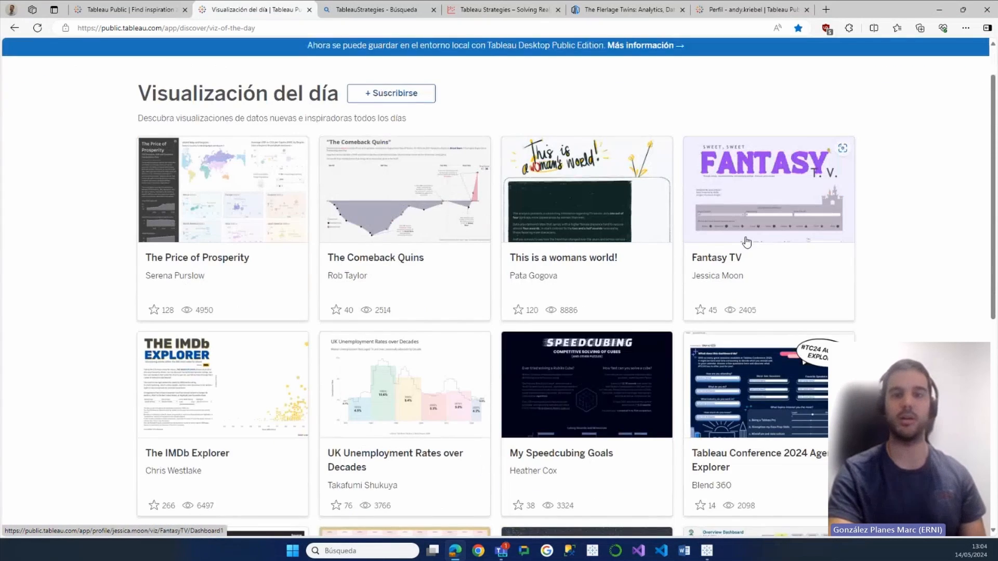
scroll(746, 242, "down", 3)
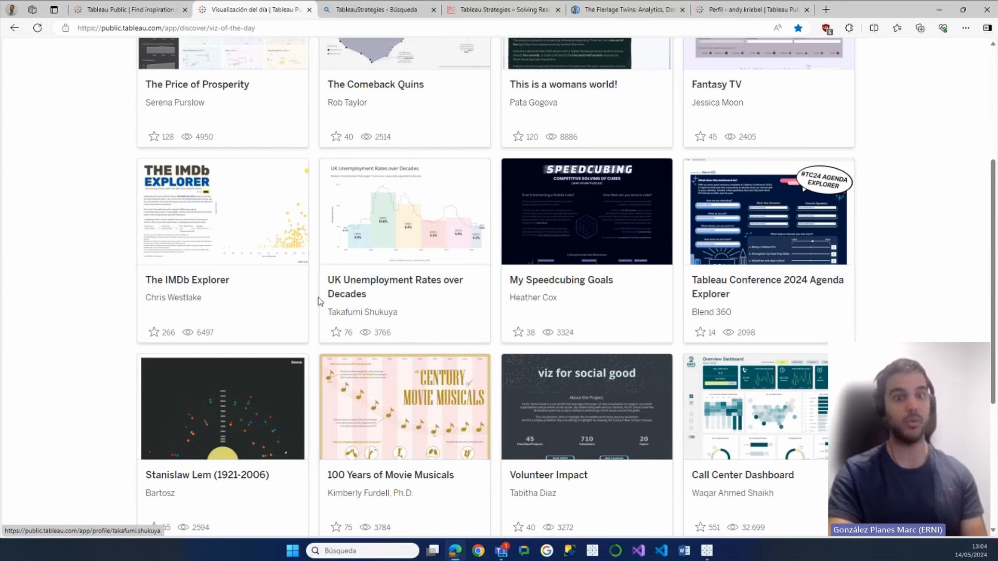
Open The IMDb Explorer visualization, look it over and check which file formats it can be downloaded in.
left_click(218, 261)
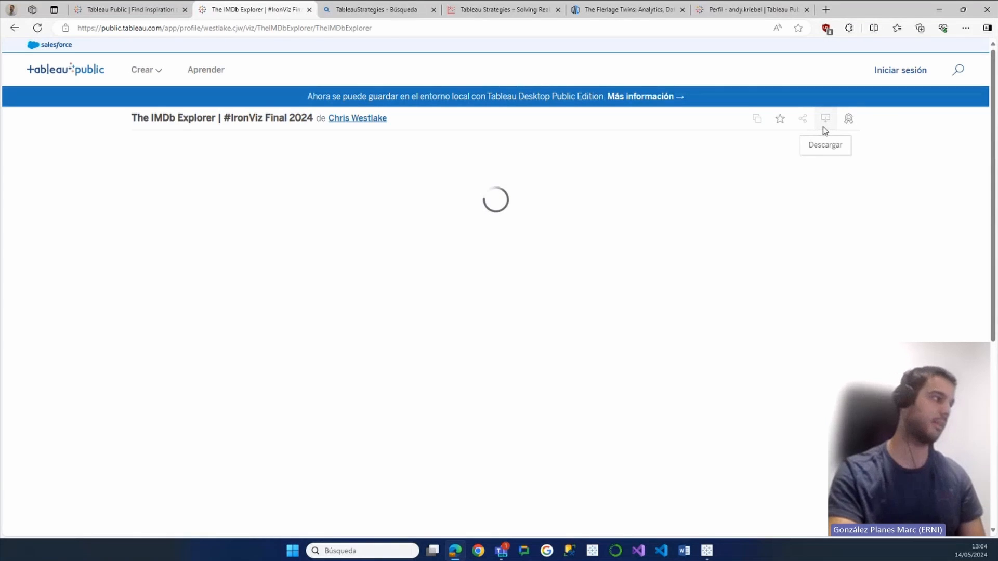
scroll(670, 395, "down", 3)
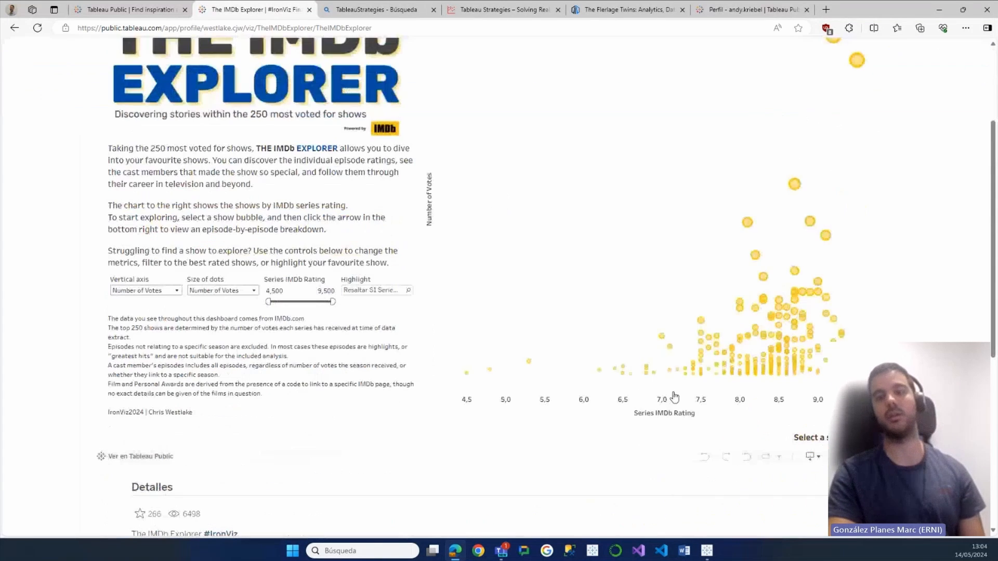
scroll(556, 320, "up", 3)
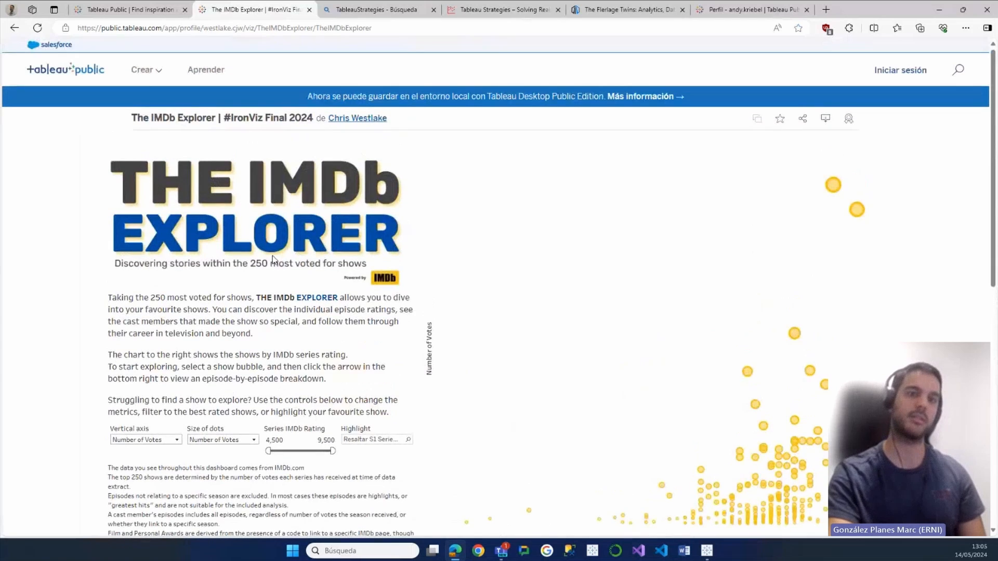
left_click(825, 120)
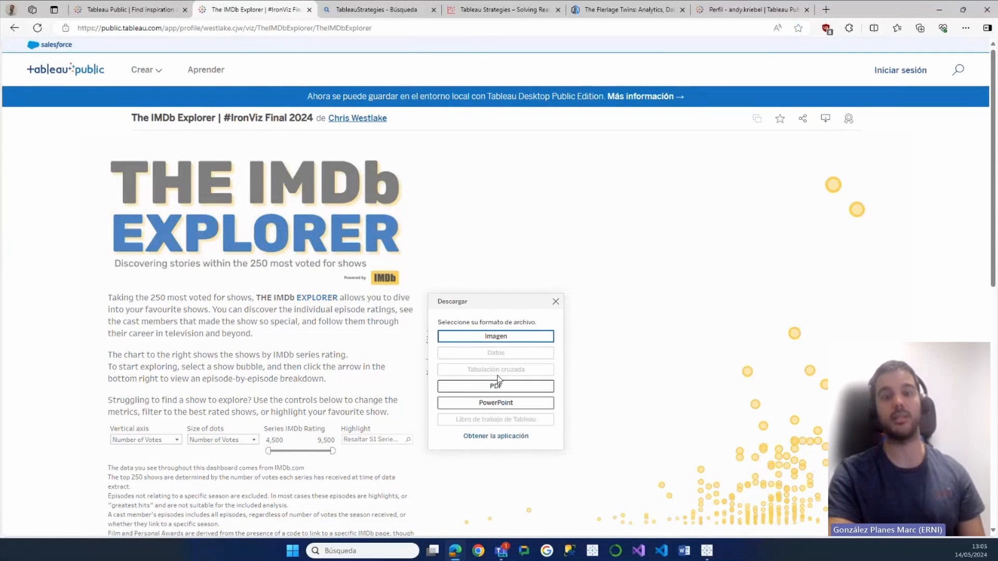
left_click(555, 302)
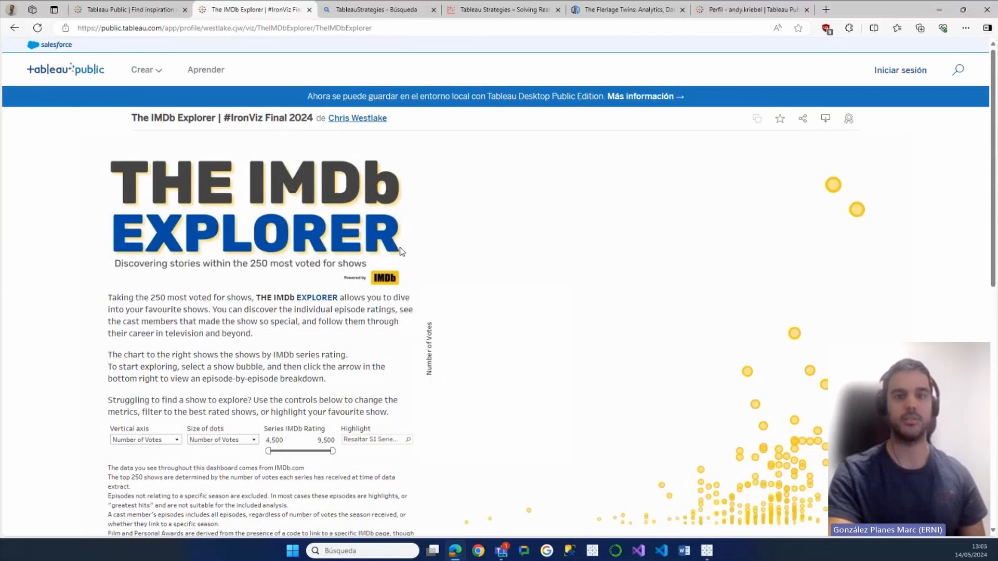
Return to the gallery, open the Call Center Dashboard and examine its charts, including the Wisconsin details in the No. of Calls by States map.
key("alt+Left")
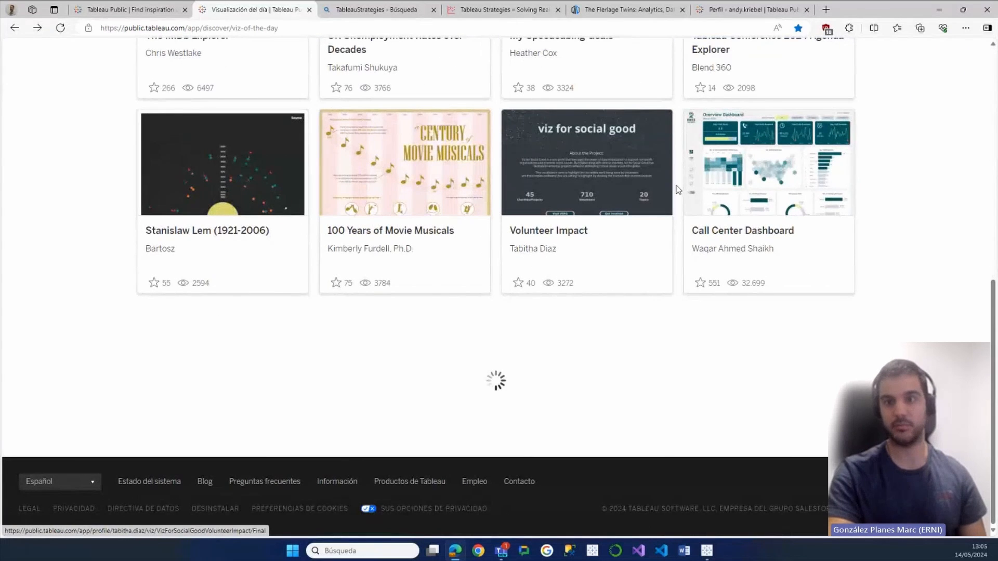
left_click(735, 178)
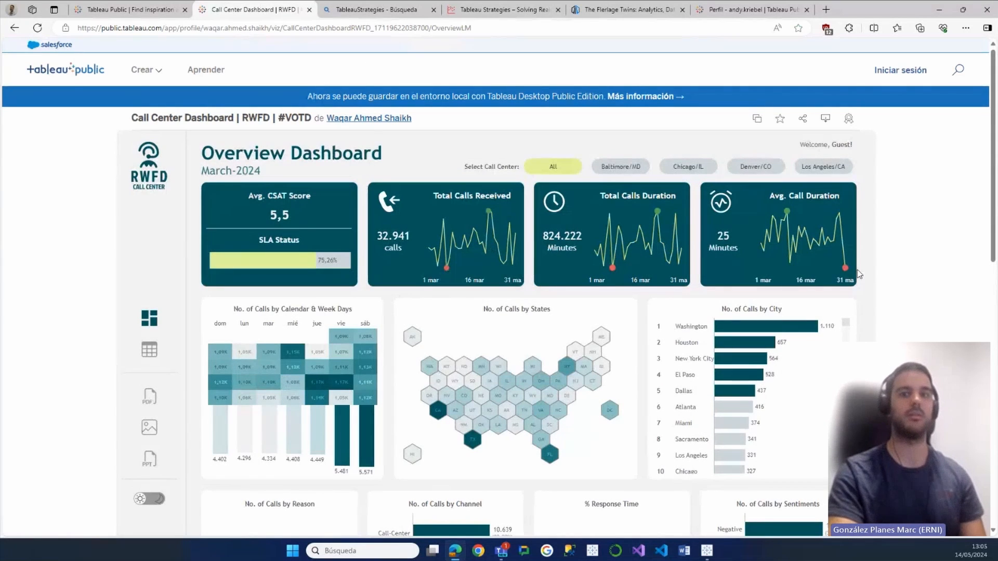
scroll(925, 256, "down", 3)
scroll(928, 259, "down", 3)
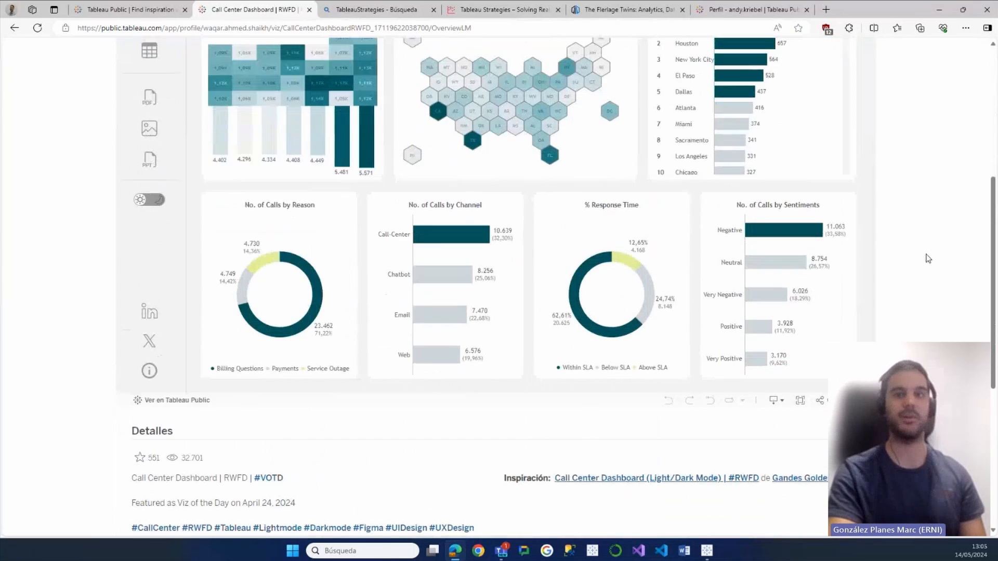
scroll(928, 258, "up", 3)
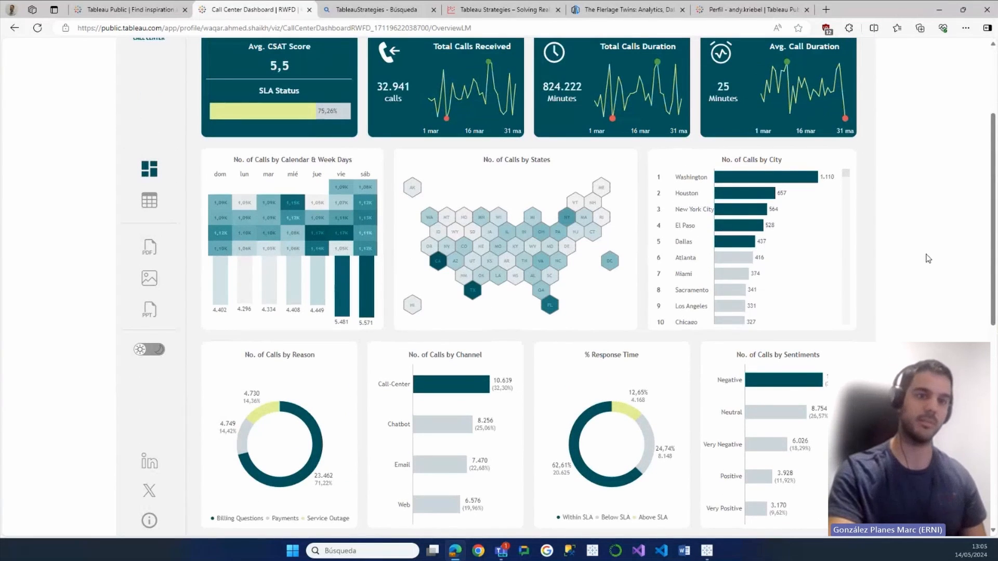
mouse_move(496, 218)
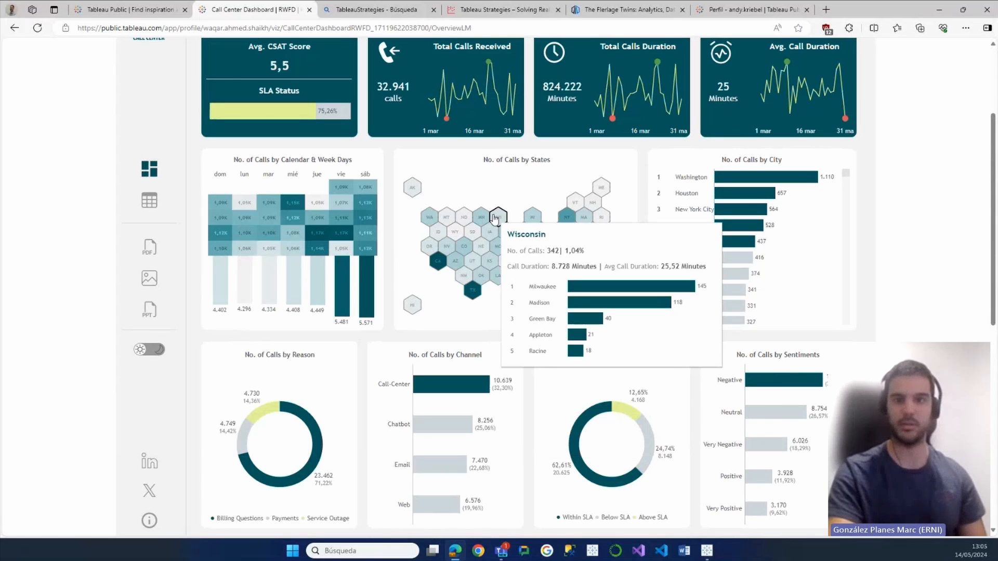
scroll(568, 195, "up", 3)
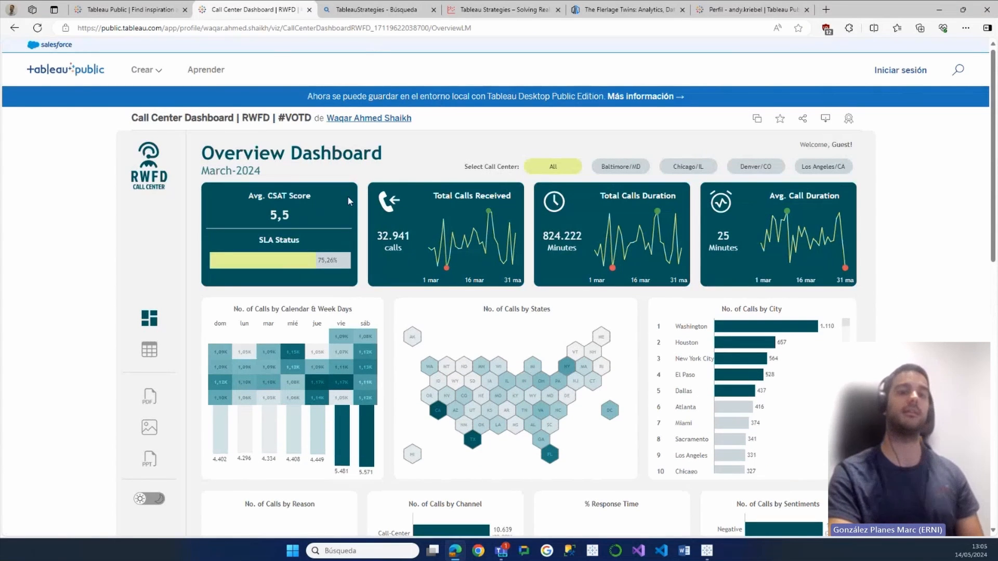
Look over the Tableau Strategies book's home page and close that page.
left_click(346, 7)
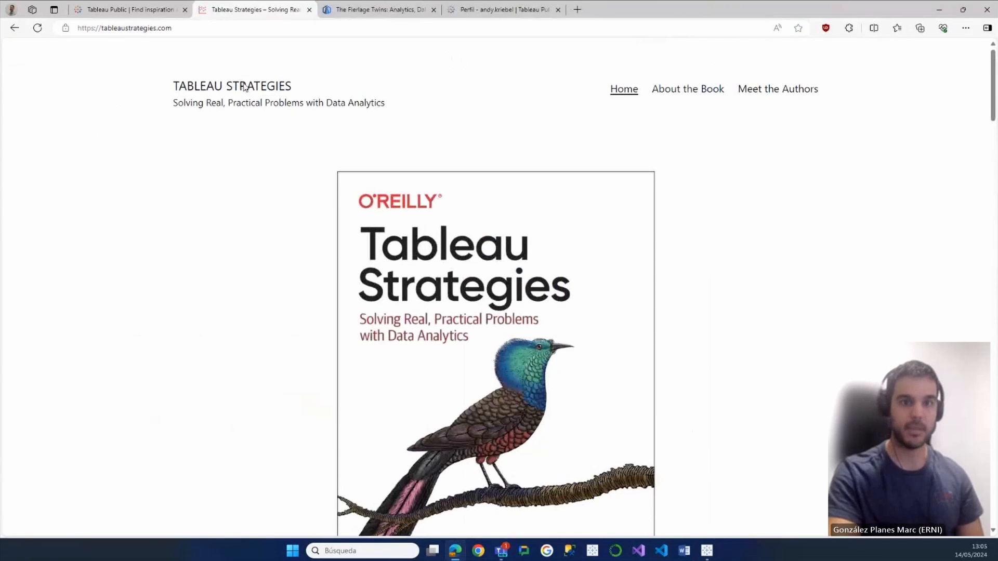
scroll(366, 225, "down", 2)
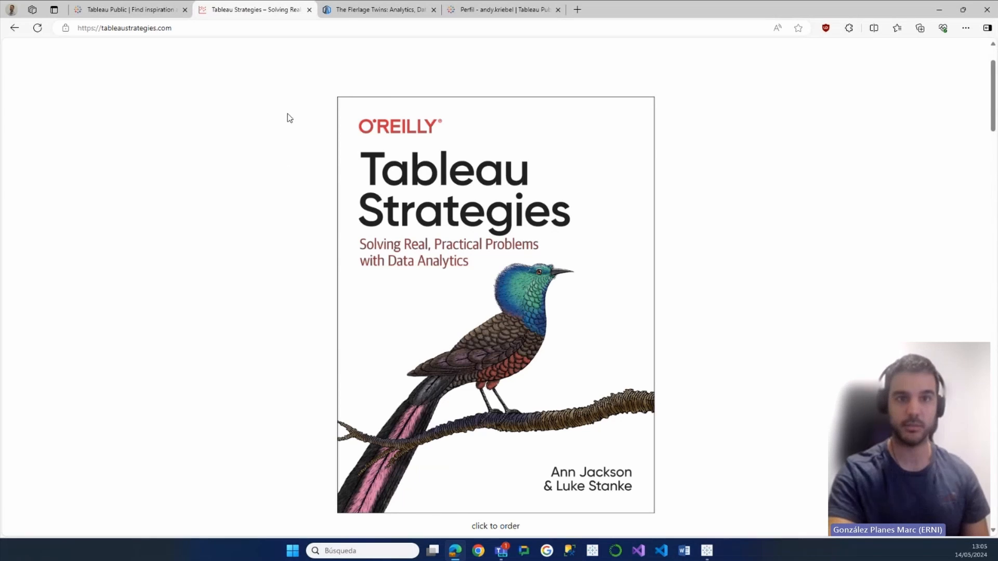
middle_click(257, 11)
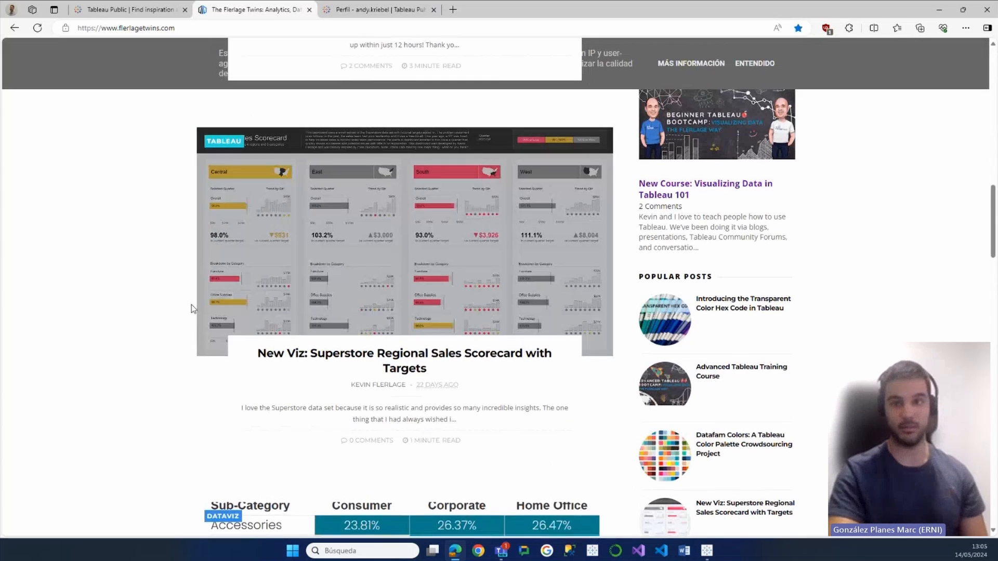
Look through the recent posts and quick links on The Flerlage Twins home page.
scroll(194, 309, "up", 7)
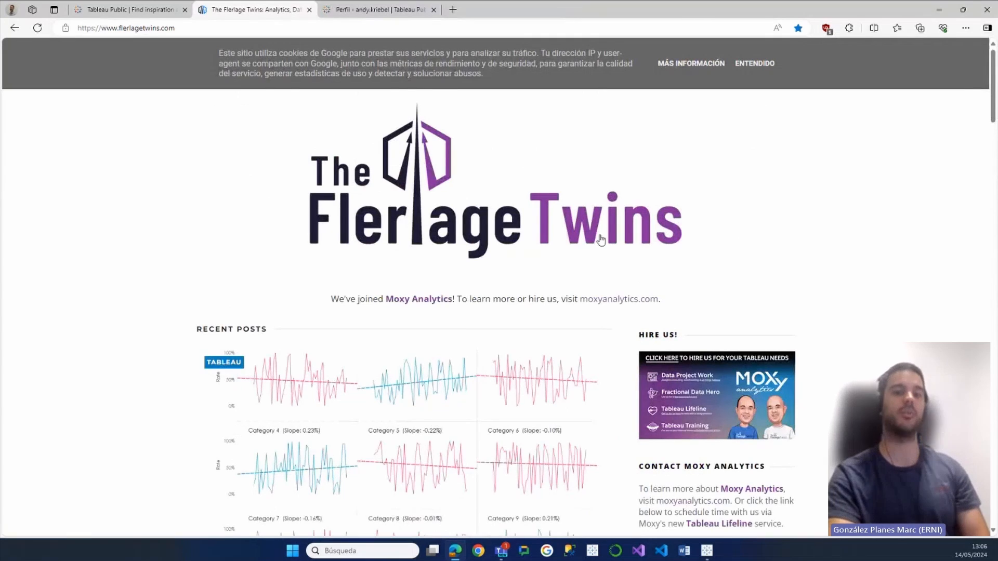
scroll(197, 294, "down", 4)
scroll(197, 294, "down", 1)
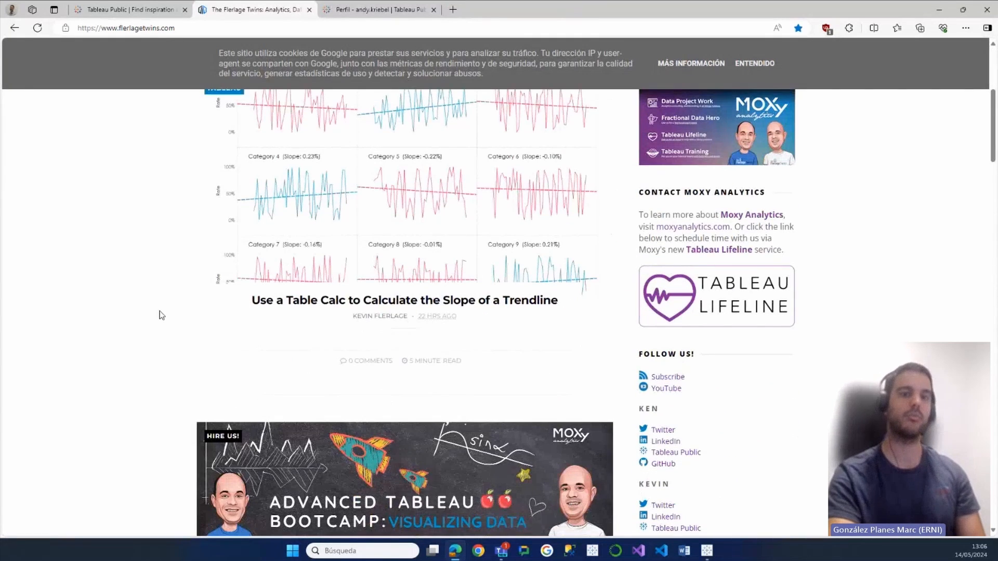
scroll(162, 315, "down", 5)
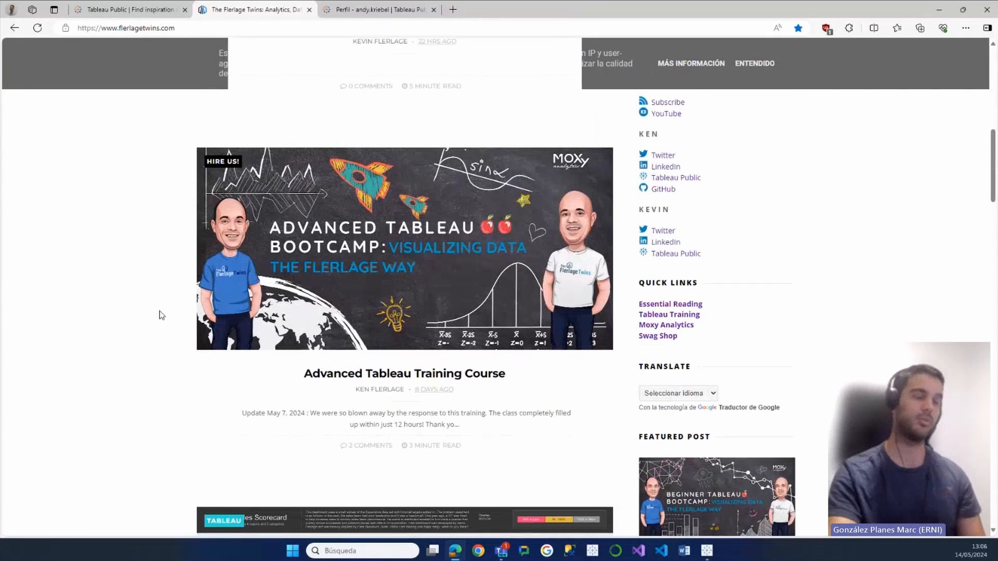
scroll(159, 315, "up", 10)
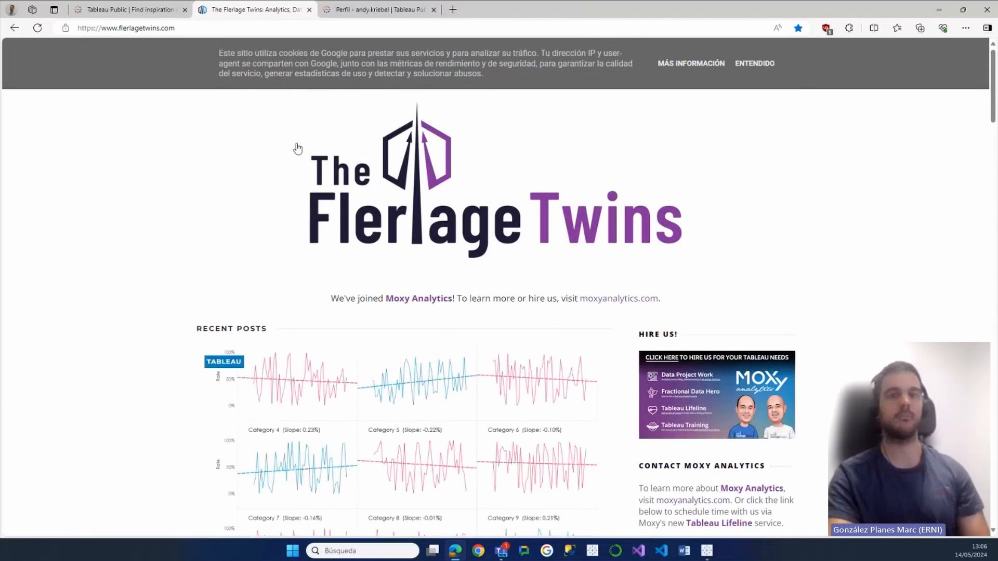
View the already loaded Tableau Public author profile and browse its published visualizations, such as Visual Vocabulary and KPI Designs.
left_click(352, 12)
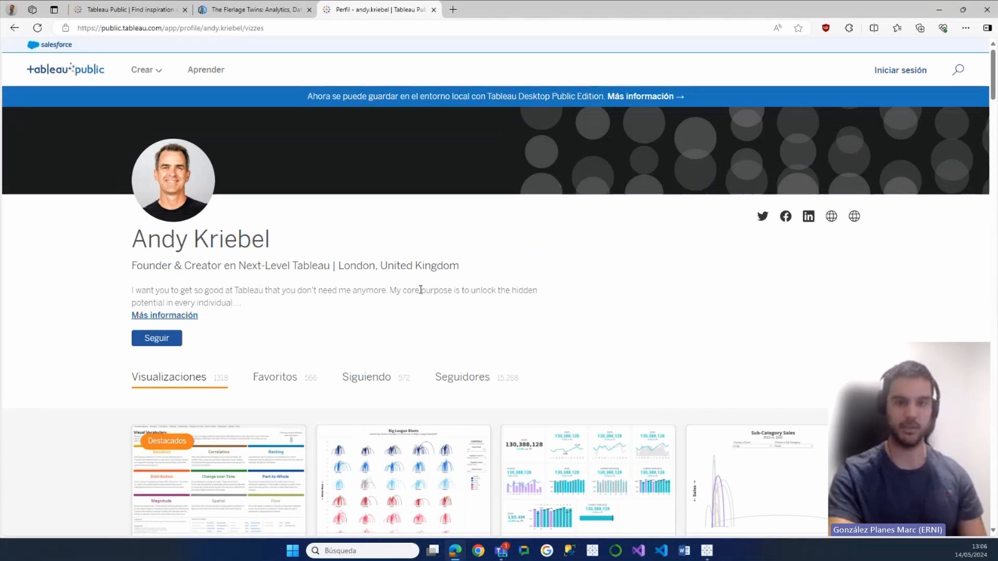
scroll(419, 289, "down", 2)
scroll(395, 302, "down", 1)
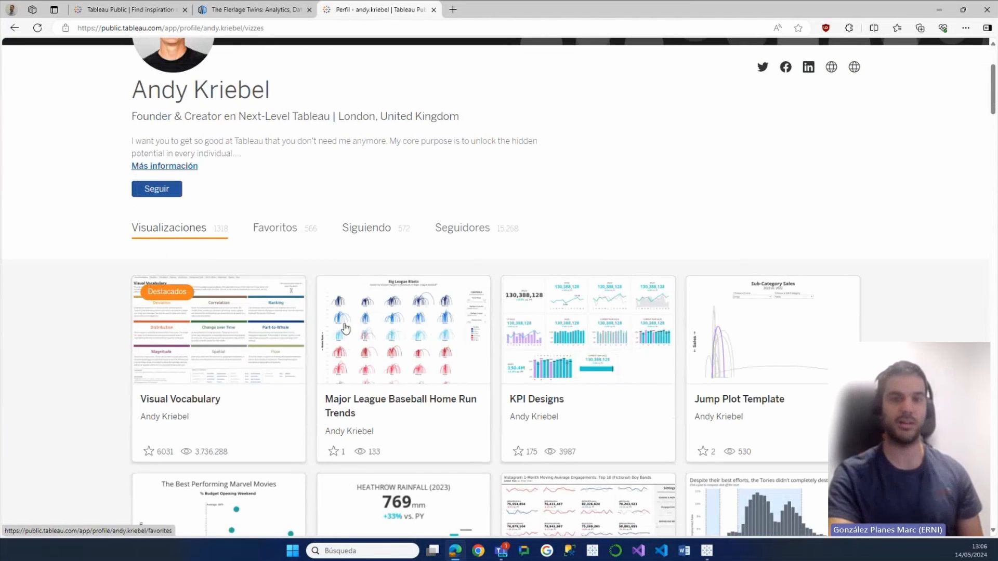
scroll(420, 406, "down", 3)
scroll(420, 406, "down", 6)
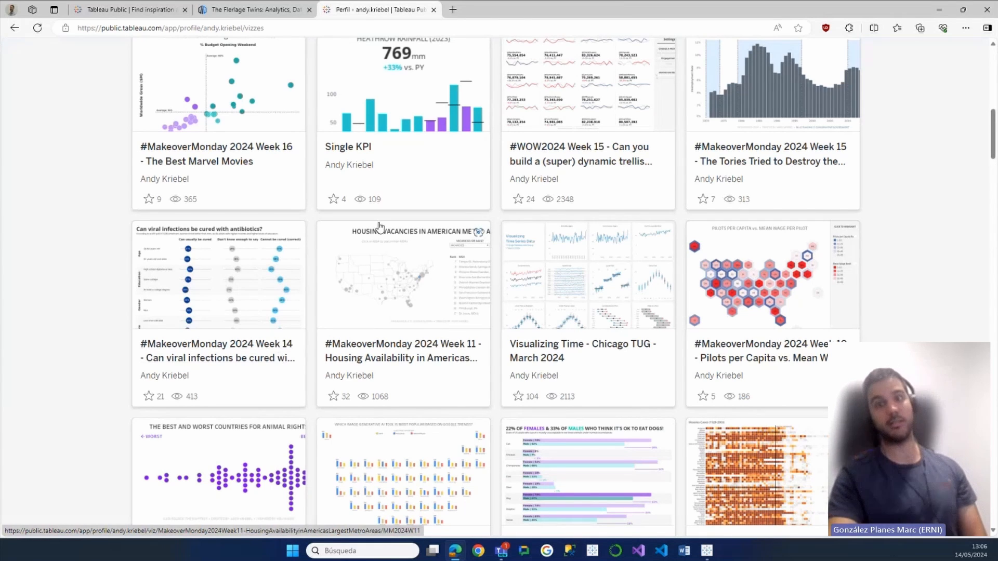
scroll(398, 188, "up", 10)
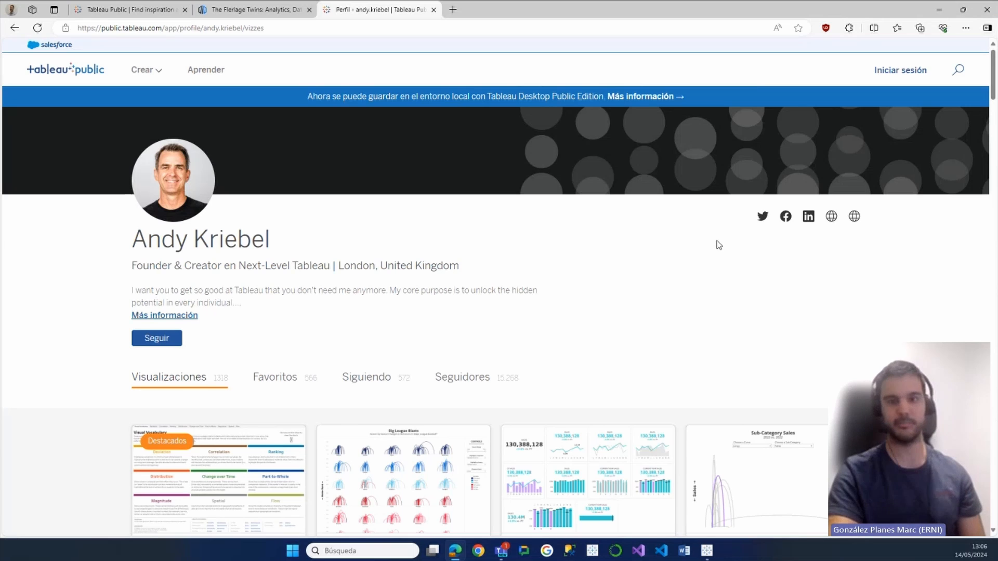
scroll(717, 245, "down", 4)
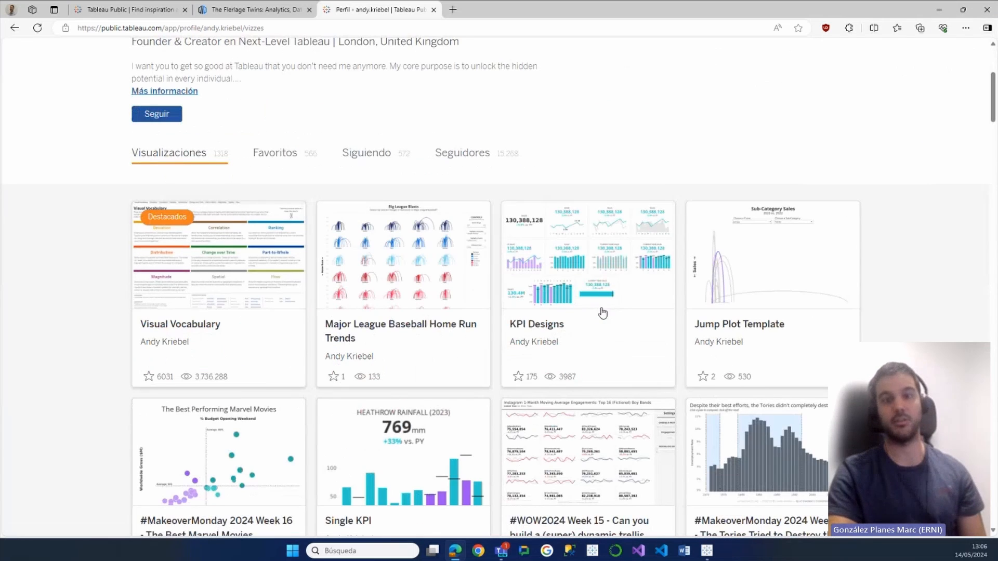
Switch to Tableau Desktop and examine the Sales Dashboard in the Sample_SuperStore_Calc workbook.
left_click(938, 11)
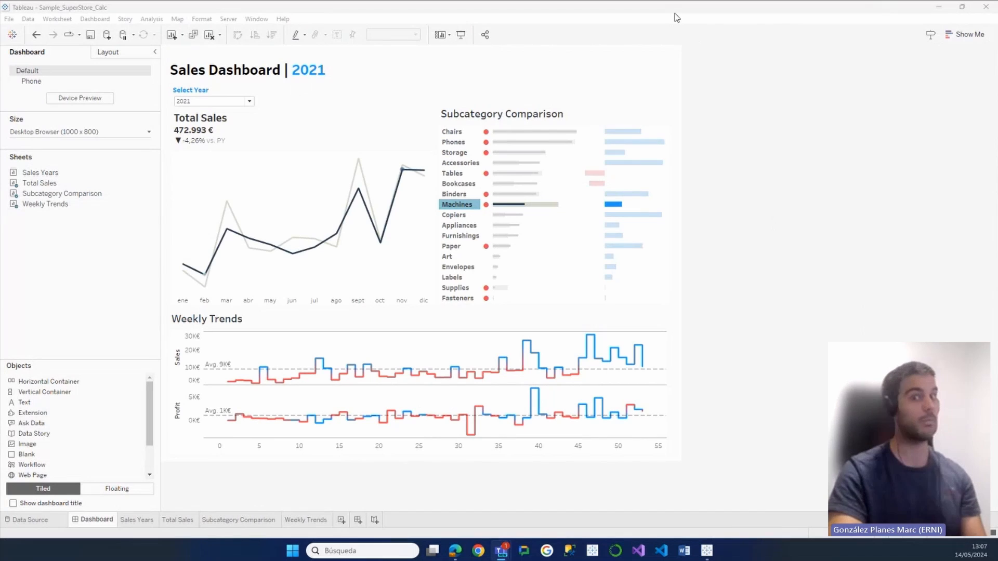
left_click(730, 102)
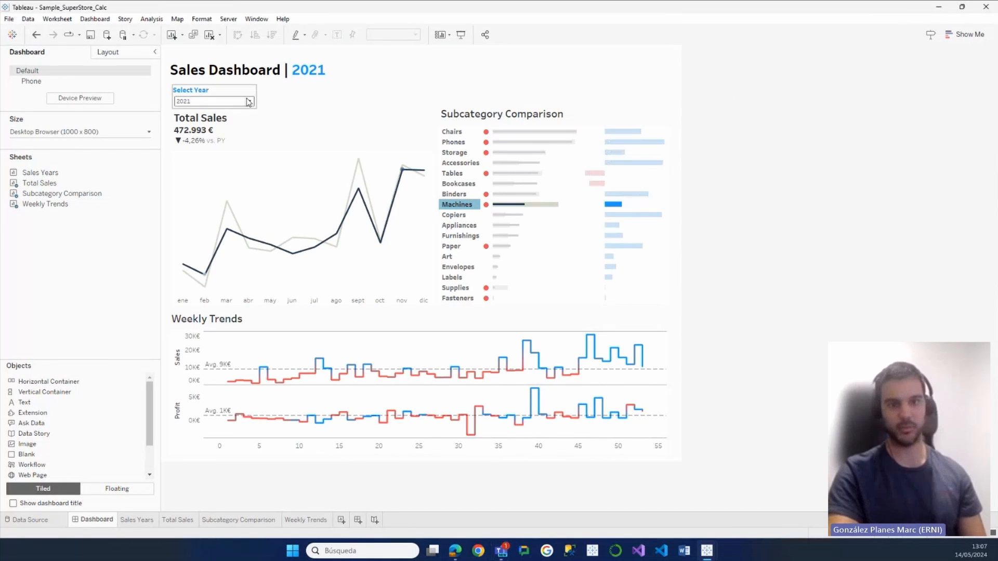
mouse_move(255, 241)
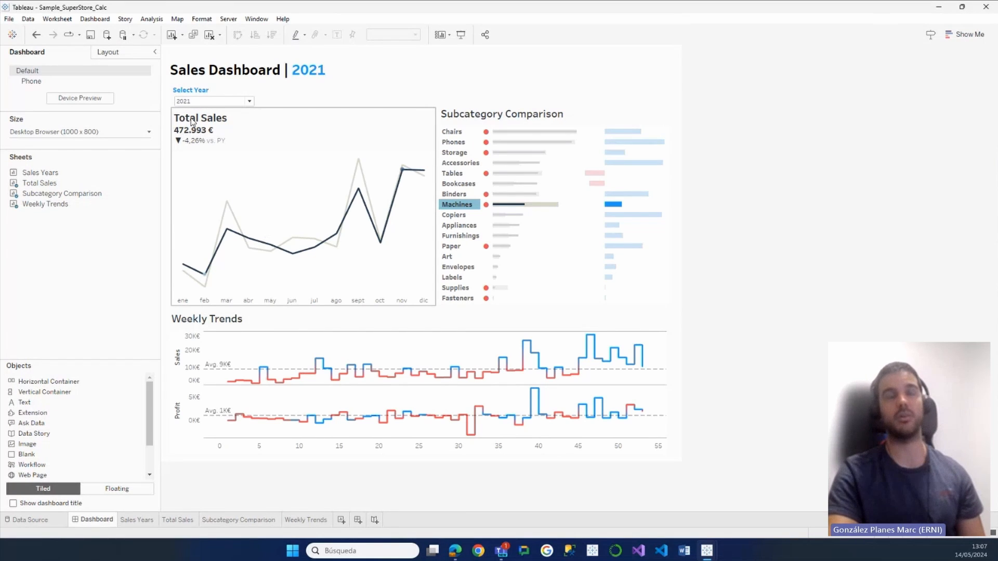
left_click(495, 92)
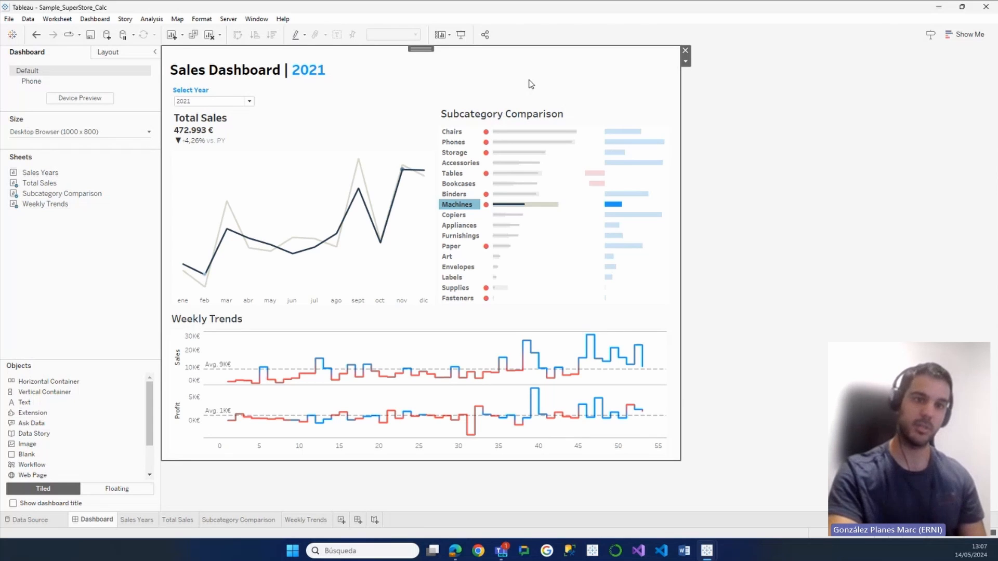
Set the dashboard's Select Year to 2022 and filter the charts by the Chairs subcategory.
left_click(229, 102)
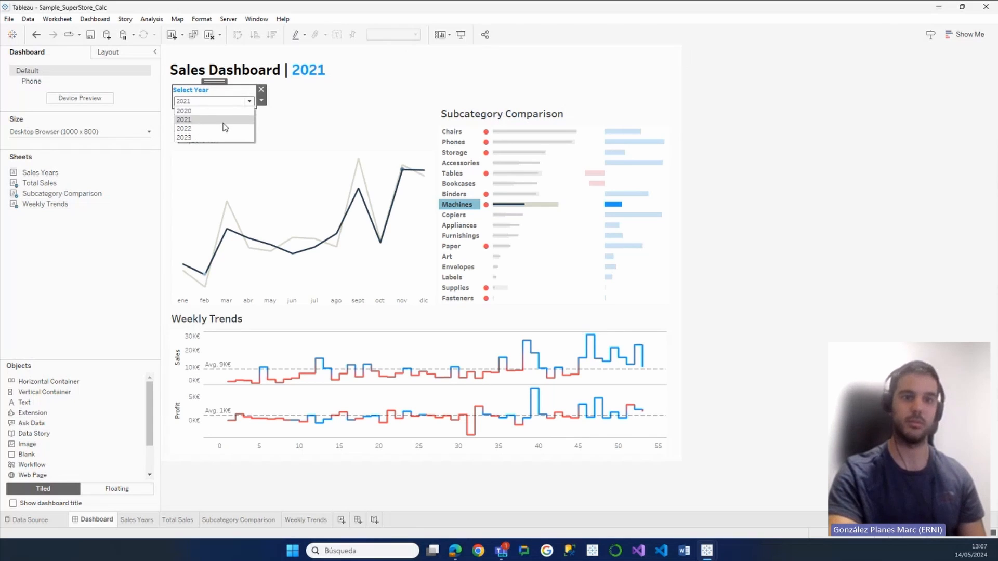
left_click(225, 128)
left_click(354, 103)
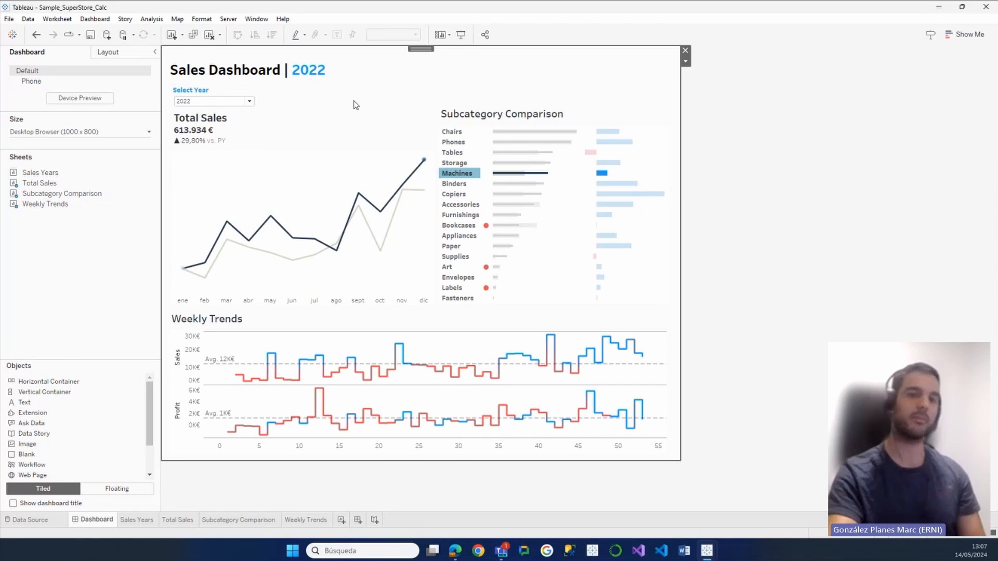
left_click(450, 133)
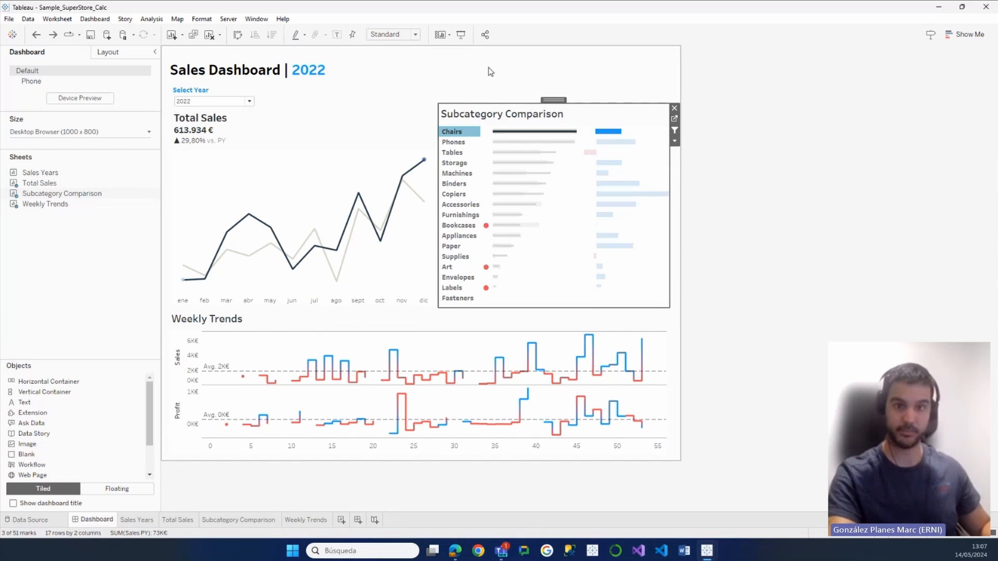
left_click(451, 83)
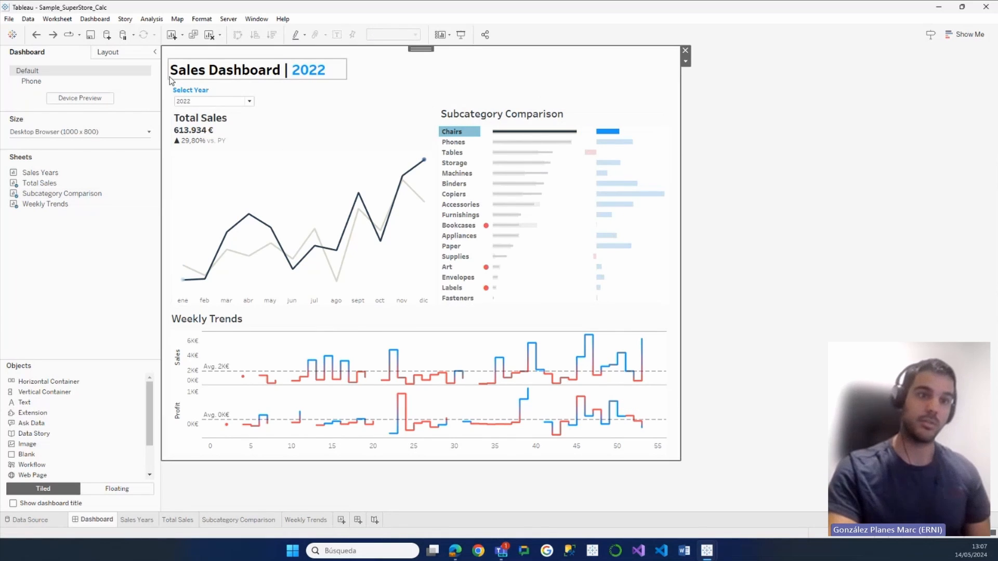
Look through the data source options available for Sample - Superstore without applying any.
left_click(28, 19)
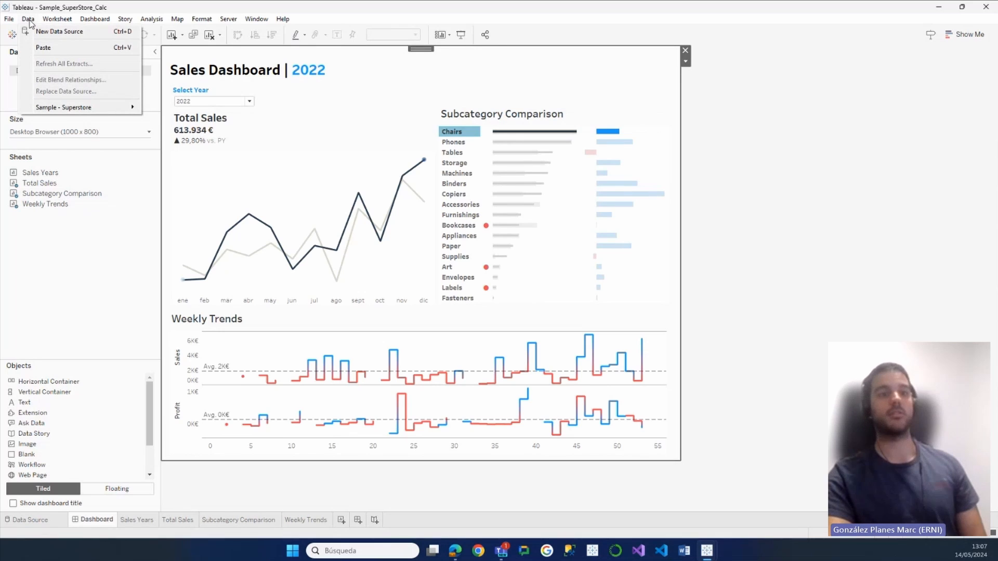
mouse_move(64, 109)
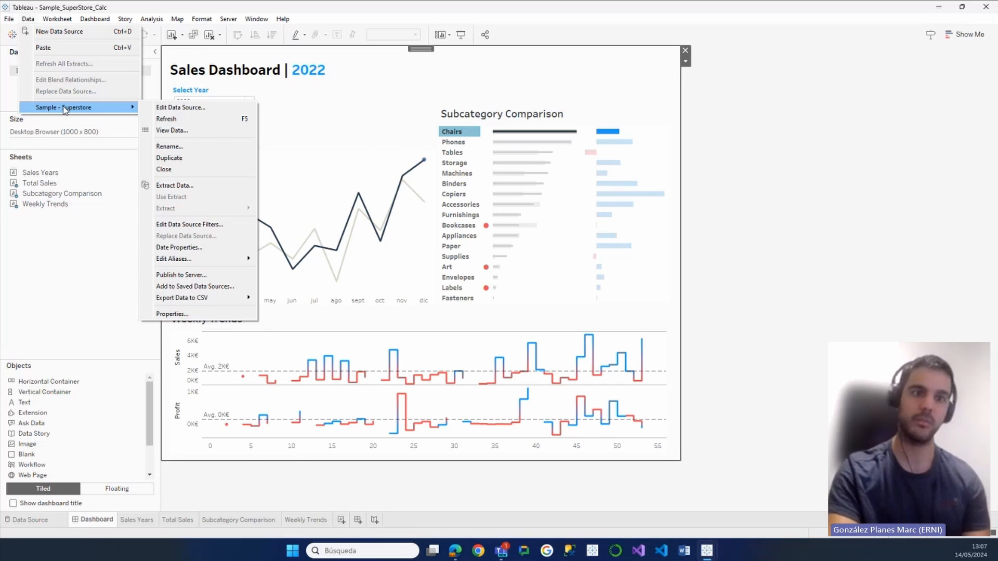
left_click(365, 69)
left_click(764, 185)
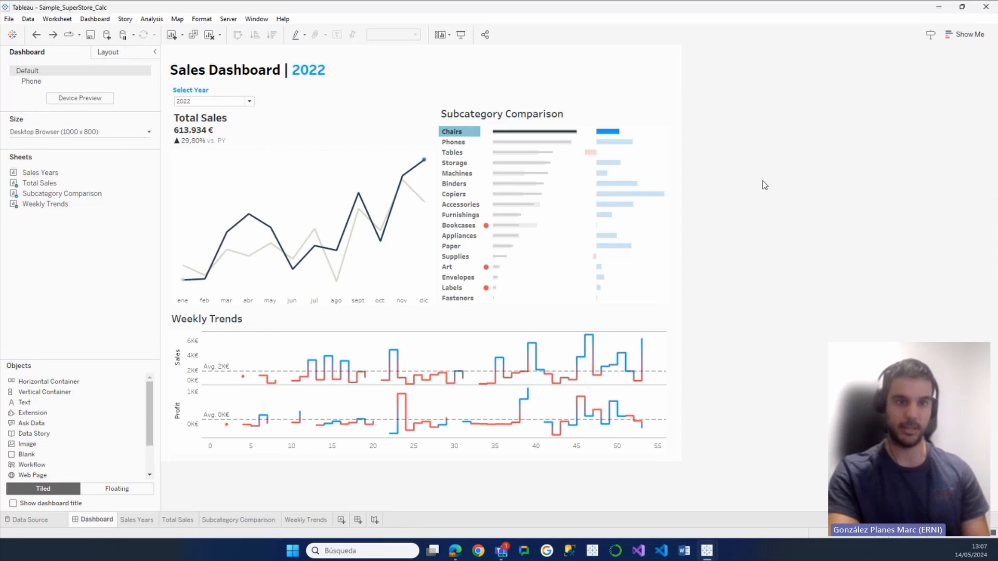
Go from the dashboard to the Total Sales worksheet and look over the connectors offered for a new data source.
left_click(422, 131)
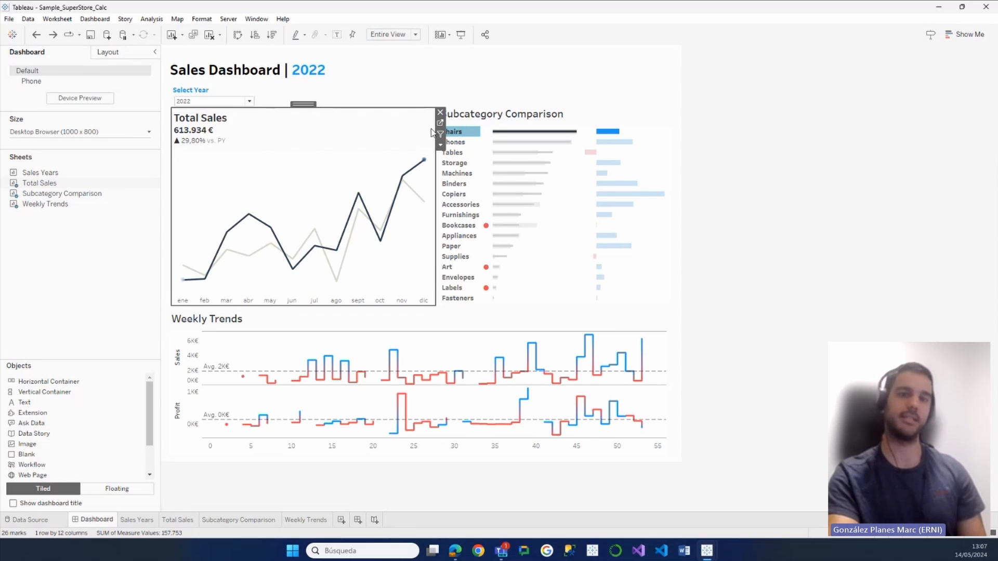
left_click(440, 123)
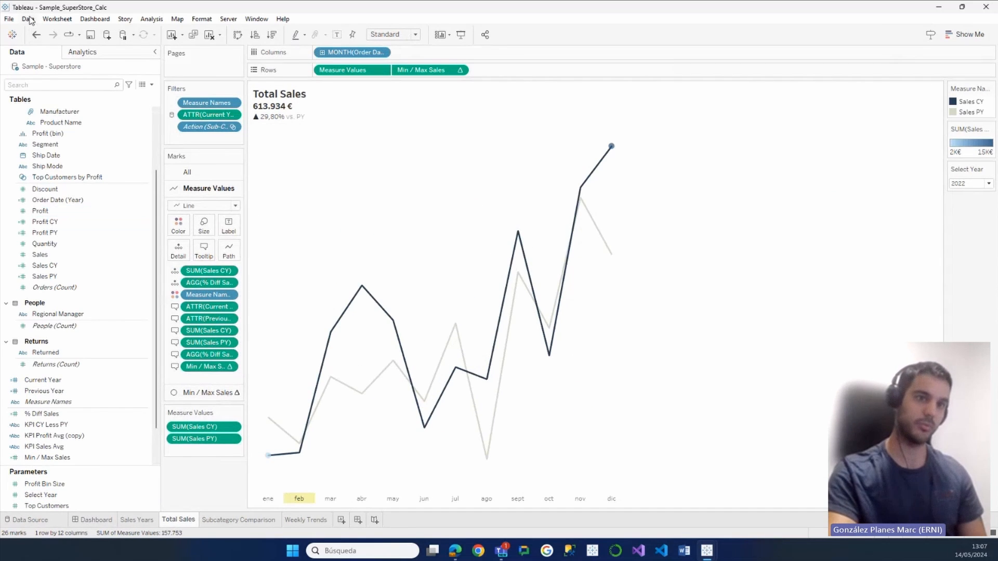
left_click(43, 20)
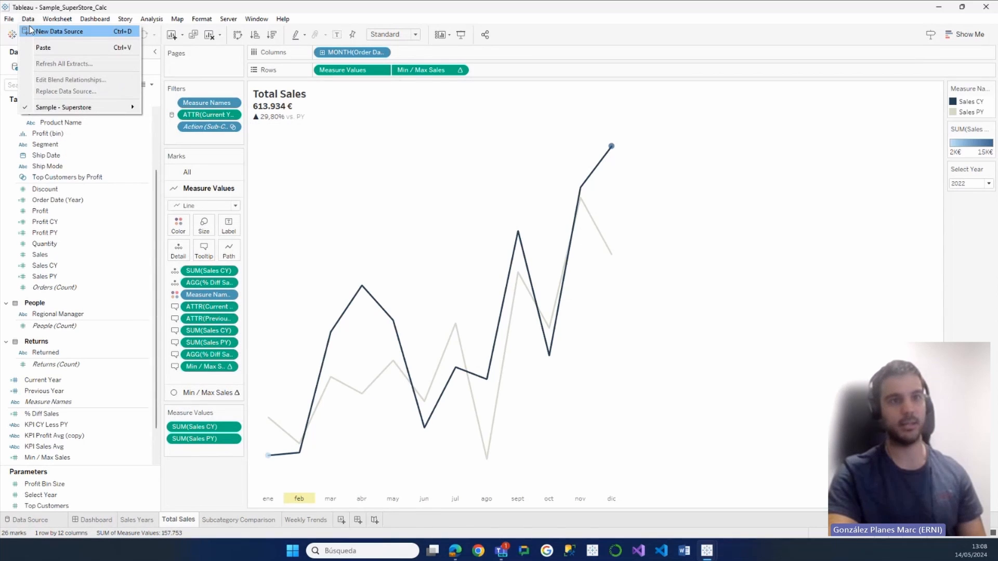
left_click(32, 31)
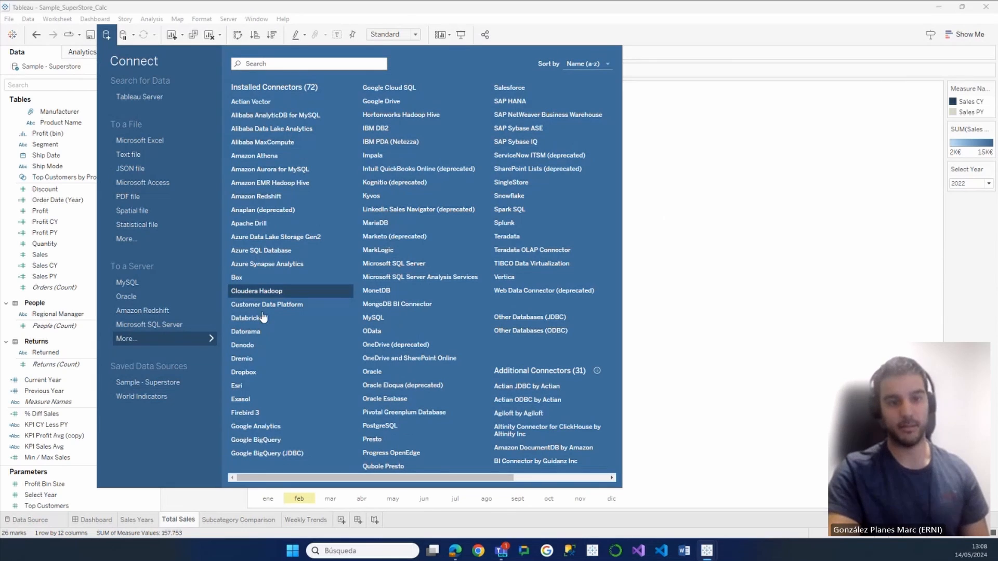
left_click(665, 206)
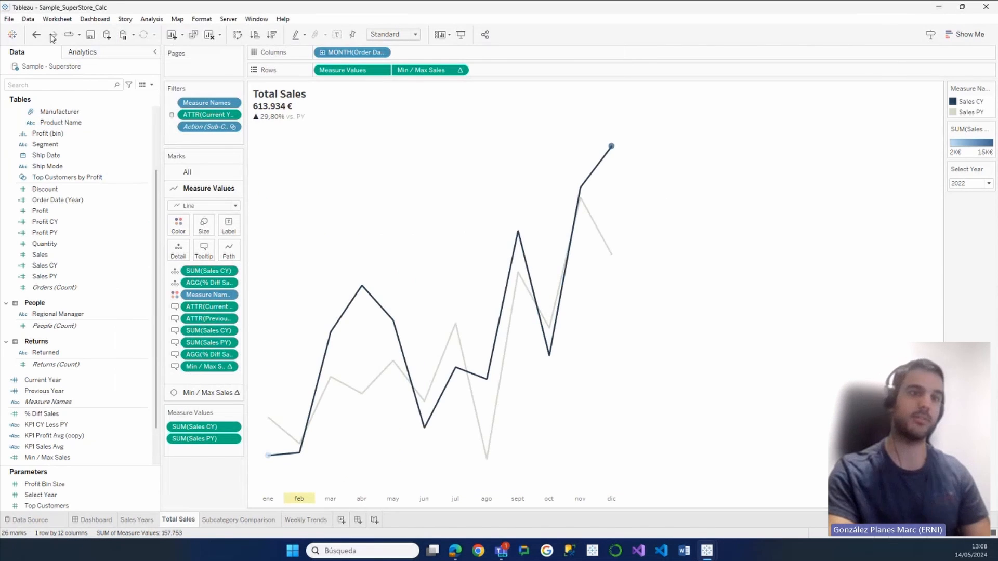
Collapse the Orders, People and Returns tables to review the remaining fields, and expand Returns and Orders again.
scroll(74, 224, "up", 3)
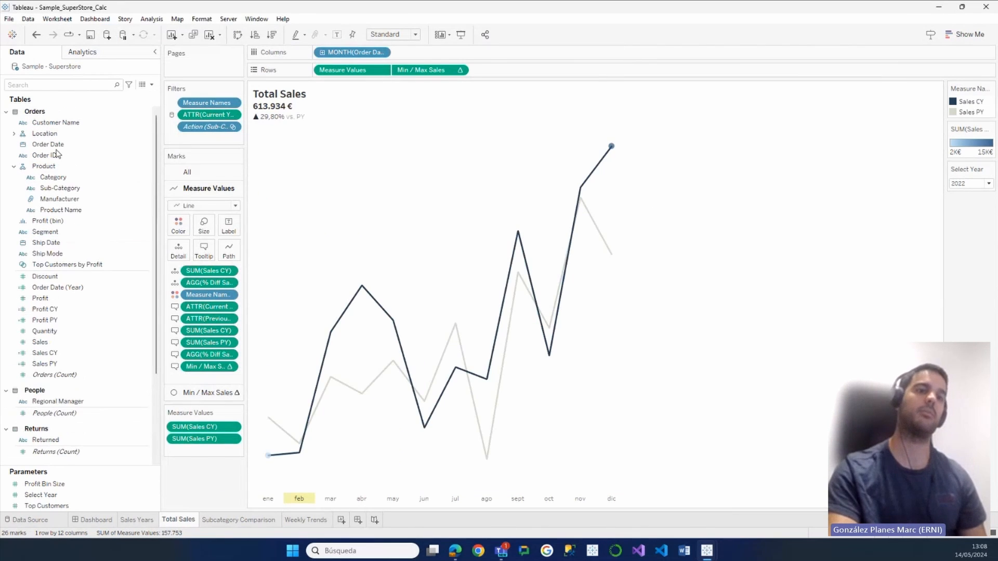
left_click(6, 111)
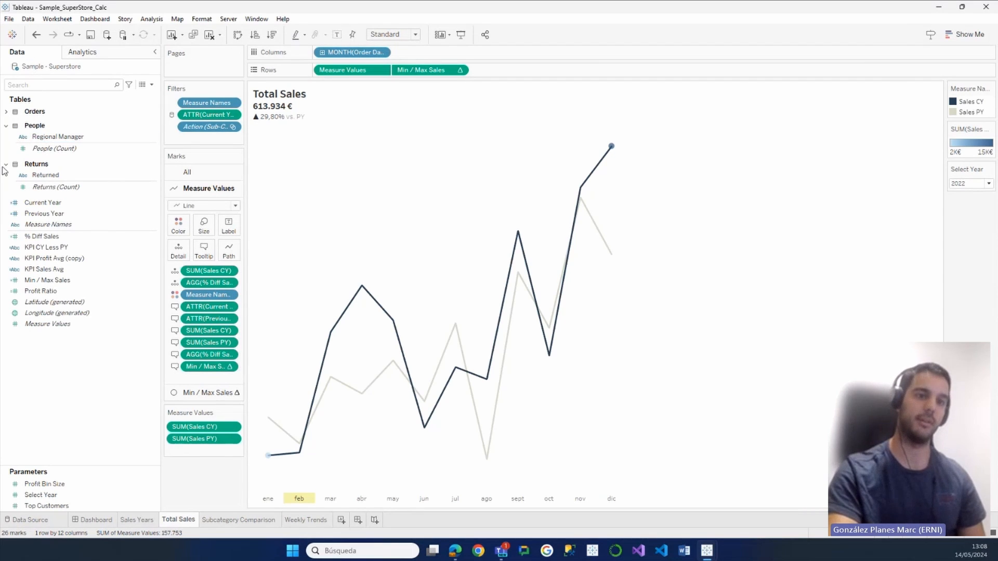
left_click(6, 126)
left_click(6, 140)
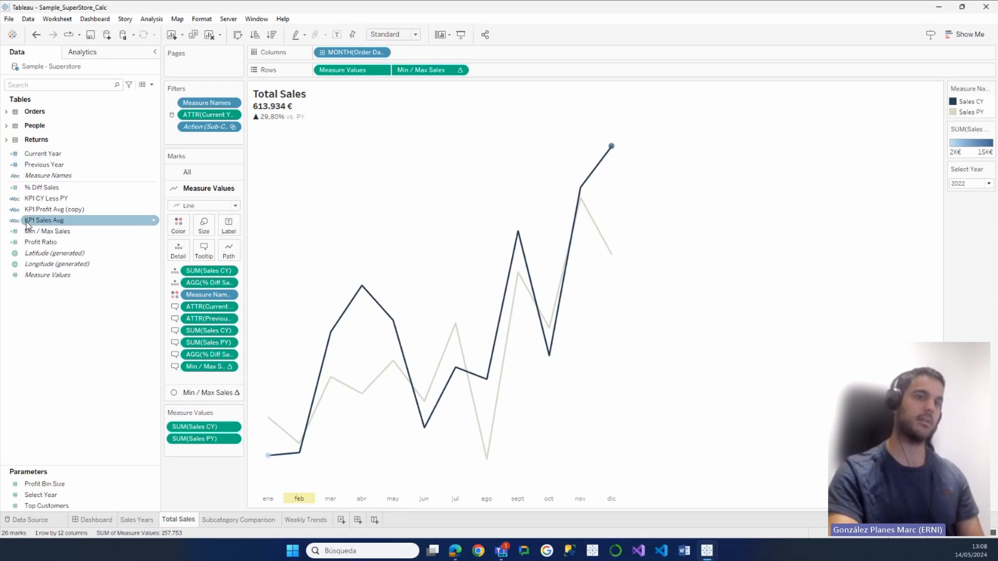
left_click(6, 139)
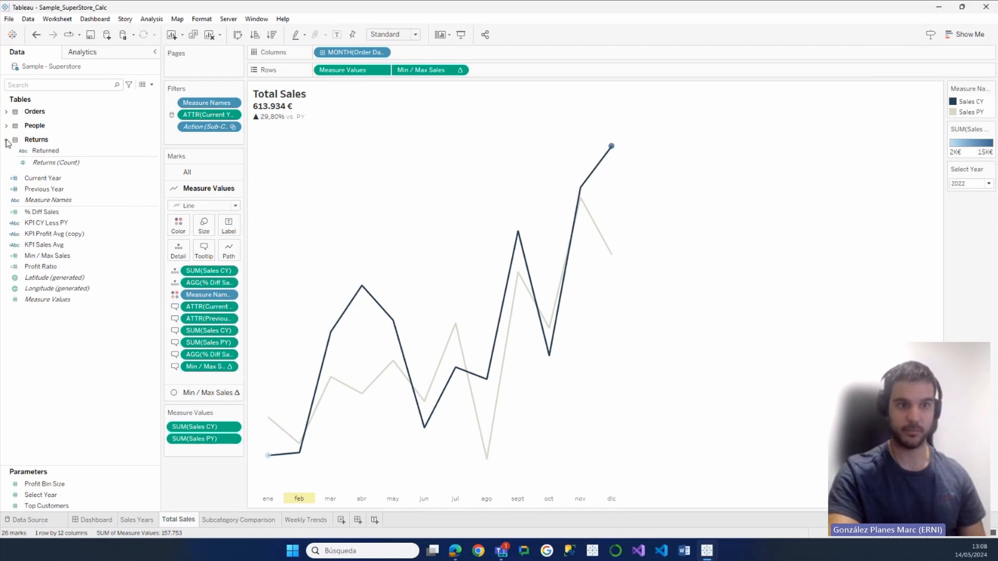
left_click(6, 112)
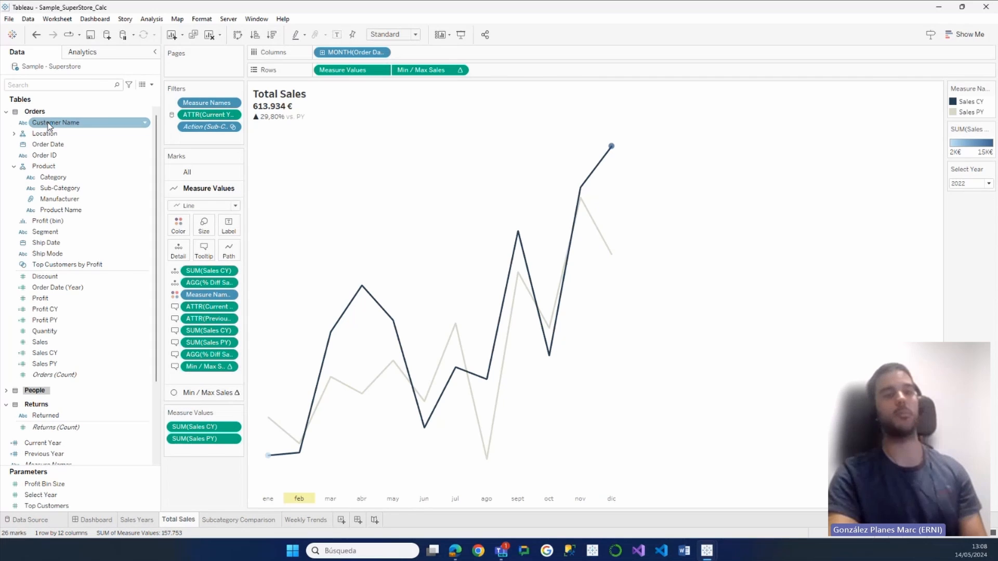
Review the conversion options of the Profit field, such as Convert to Dimension, and dismiss them without changes.
right_click(52, 304)
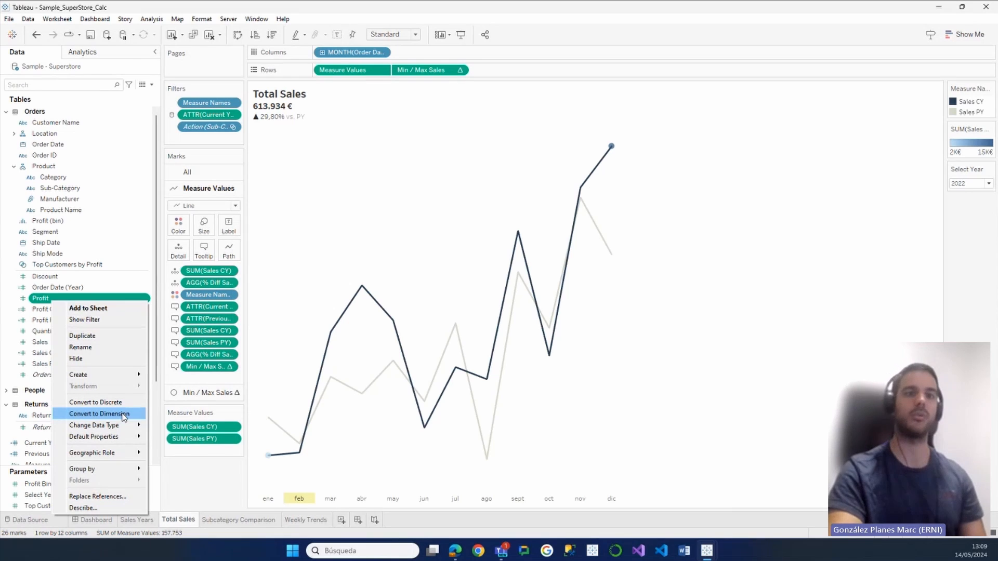
left_click(408, 200)
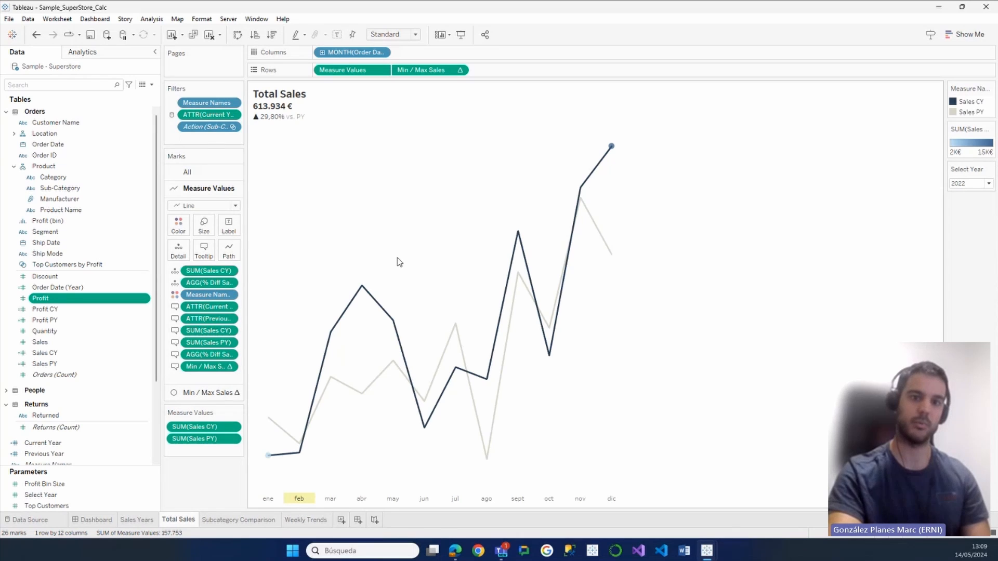
mouse_move(336, 333)
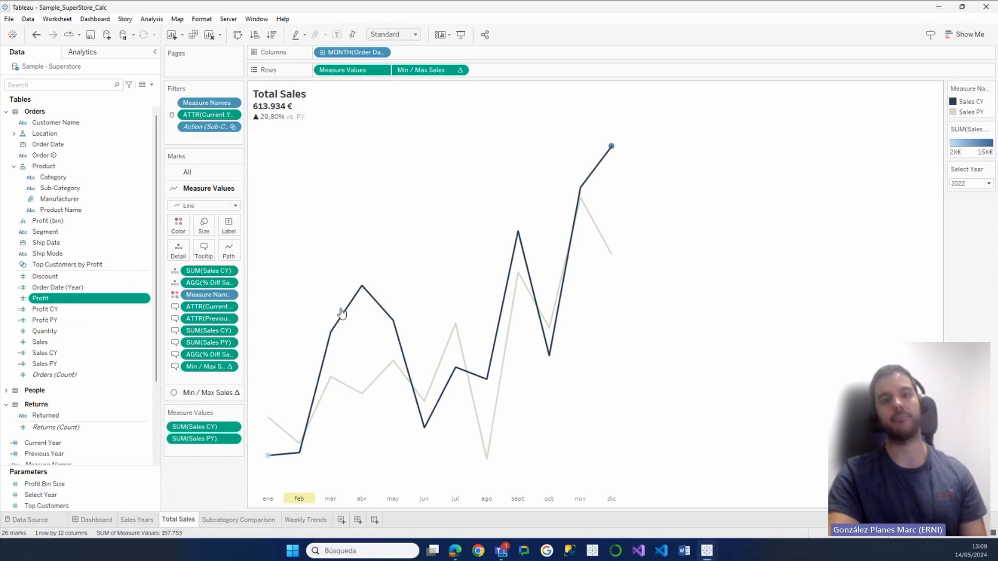
mouse_move(362, 307)
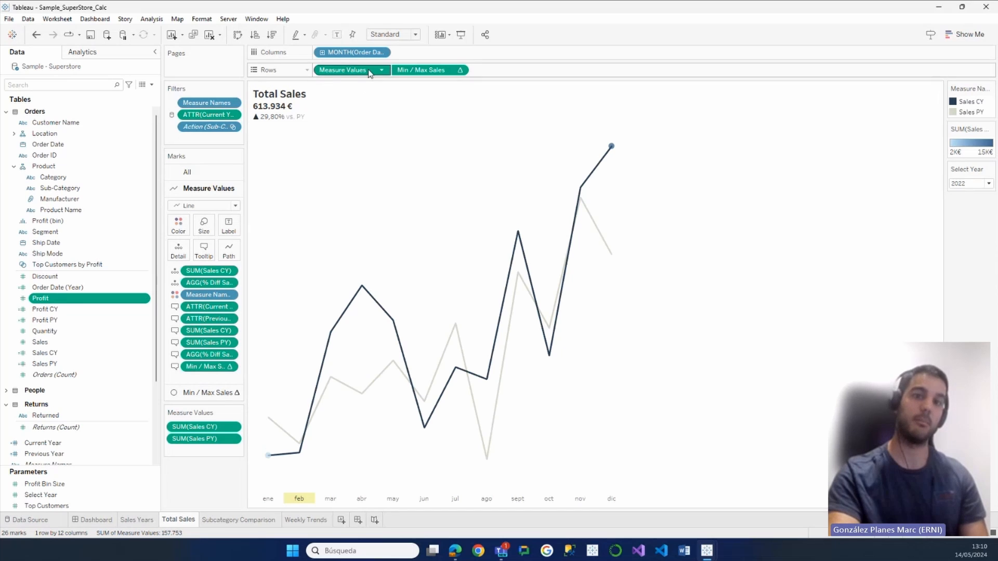
Create a new worksheet plotting Sales on Rows against Order Date on Columns, grouped by discrete Month.
left_click(343, 522)
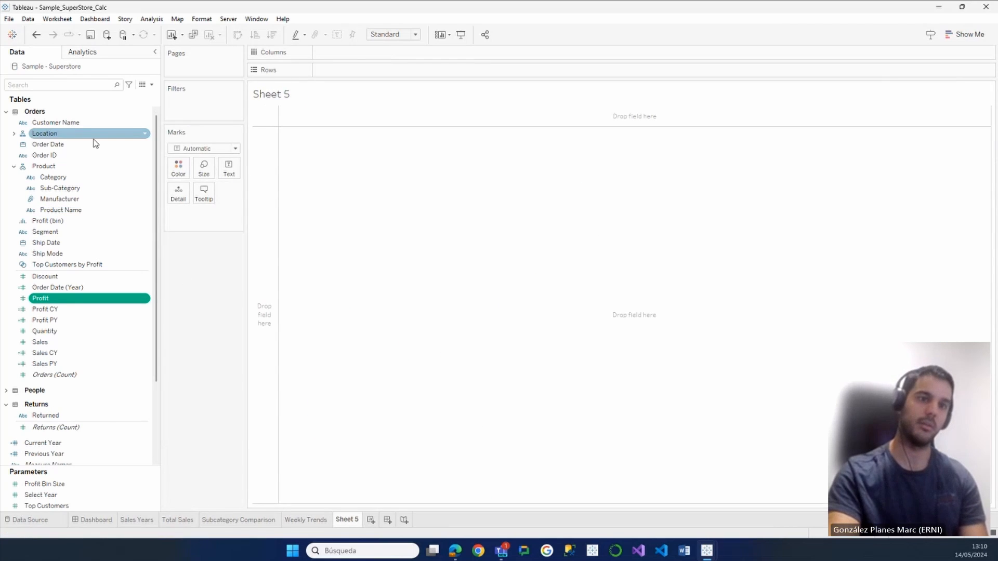
left_click_drag(95, 144, 375, 52)
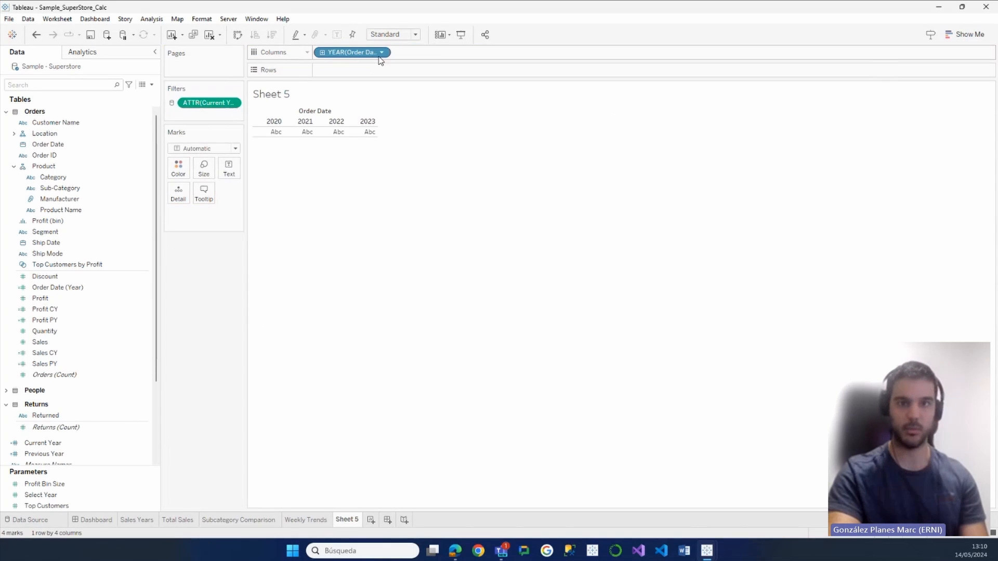
left_click(381, 53)
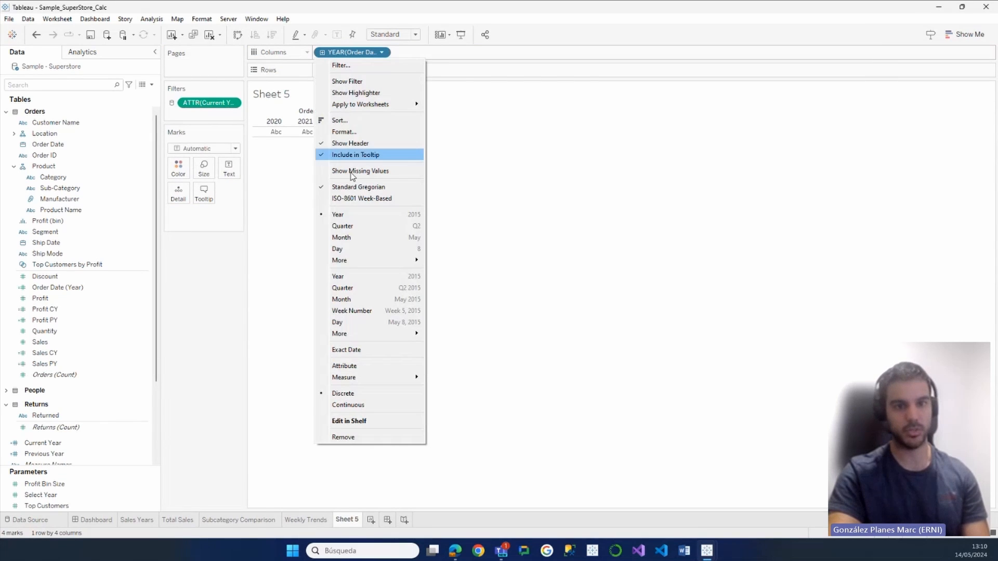
left_click(352, 237)
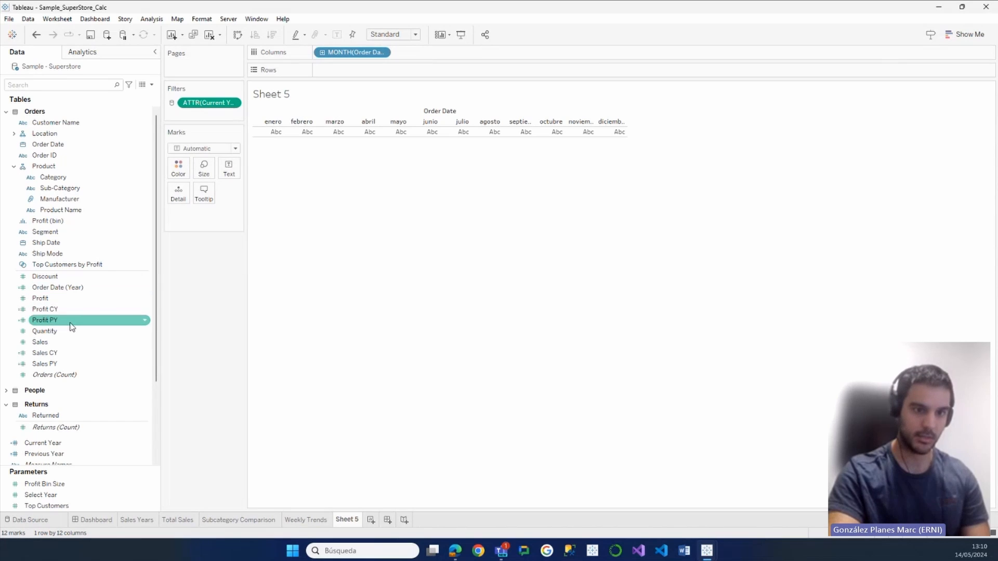
left_click_drag(62, 342, 387, 70)
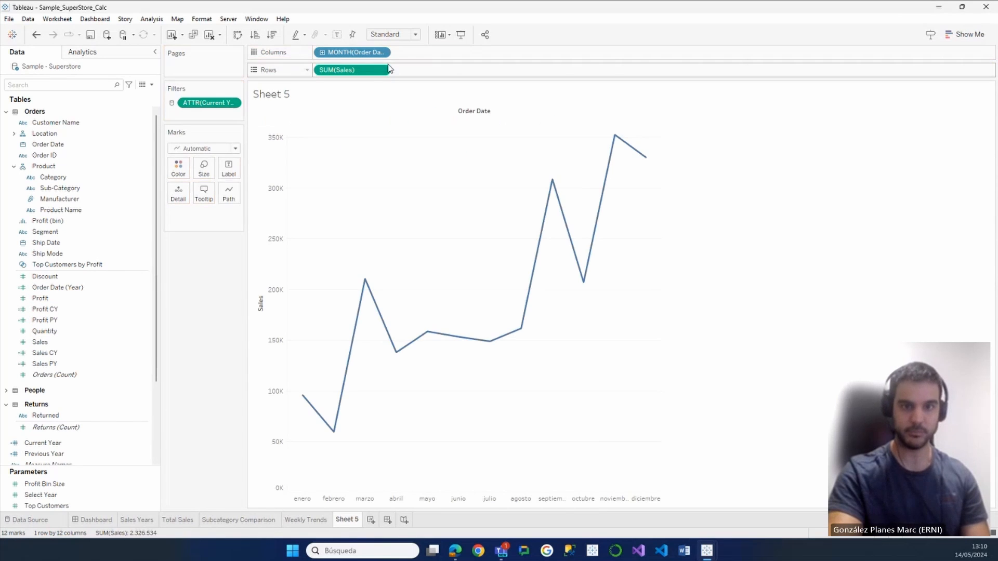
mouse_move(606, 185)
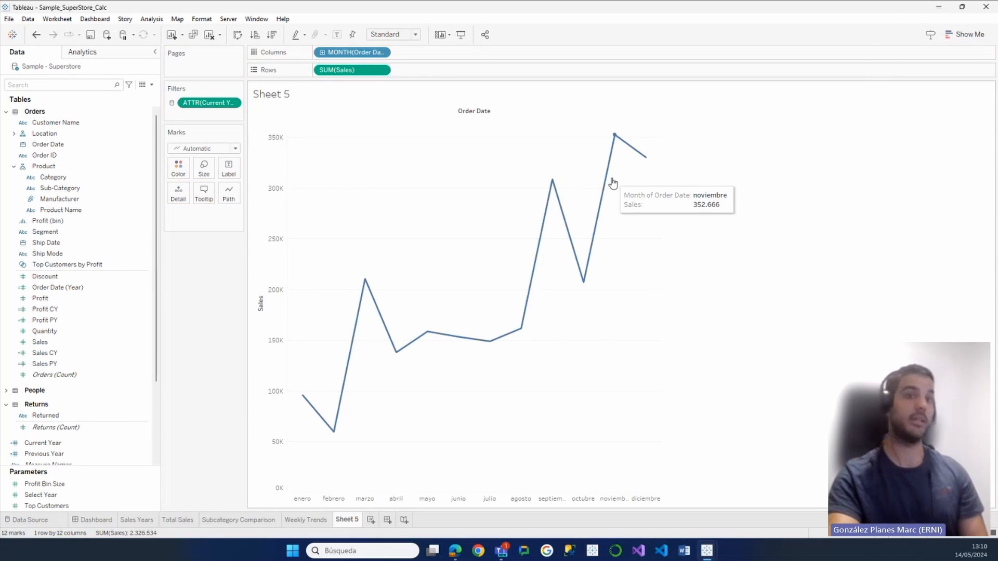
Try to add the Select Year parameter to the new worksheet's filters.
left_click(72, 277)
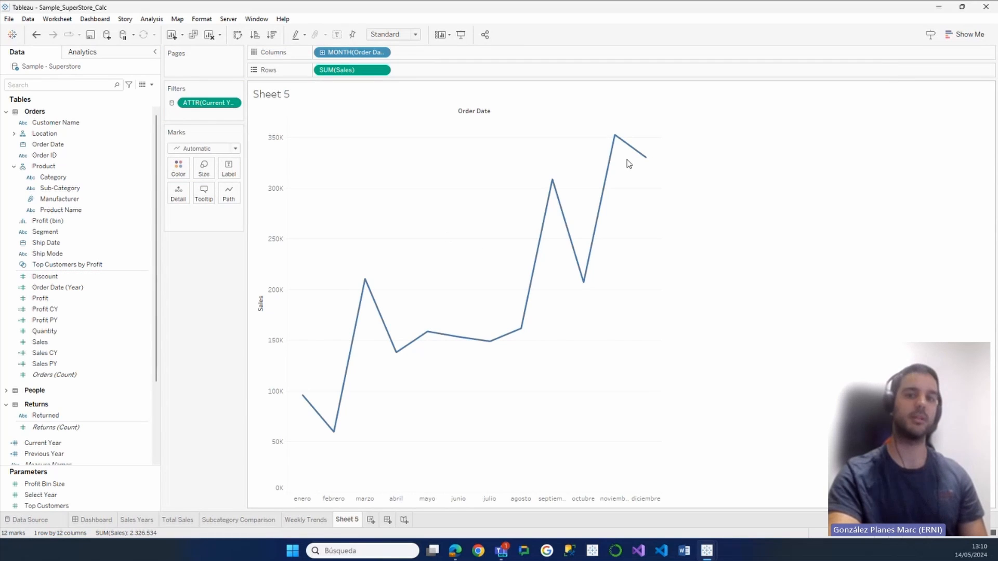
mouse_move(631, 148)
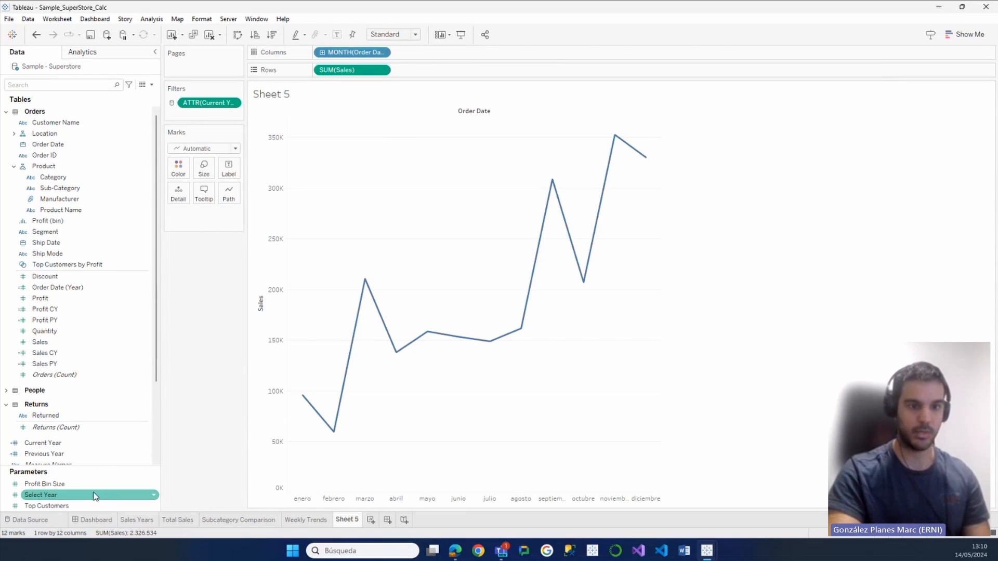
left_click_drag(104, 495, 218, 113)
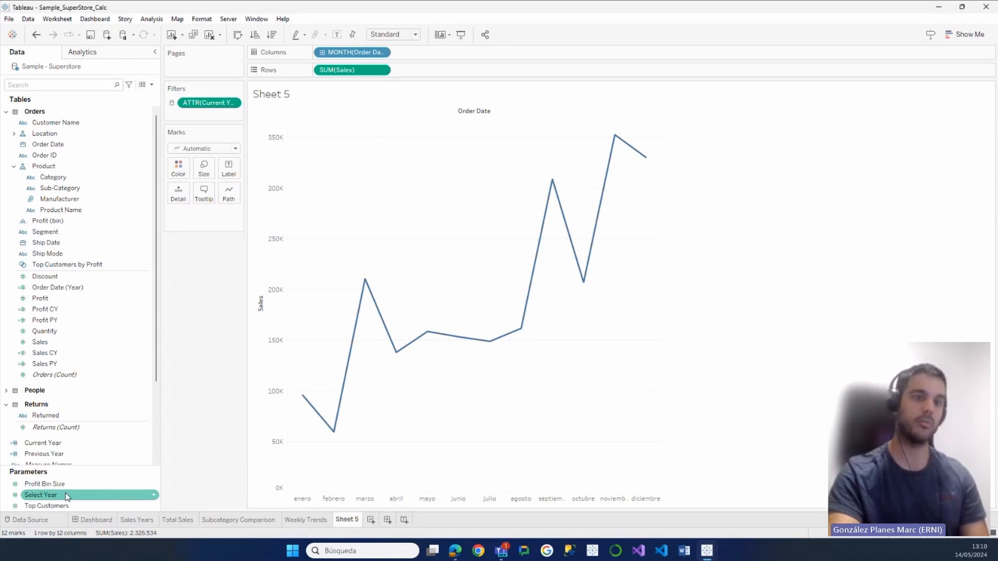
Start a new parameter named "Year to check" with the Integer data type.
left_click(152, 84)
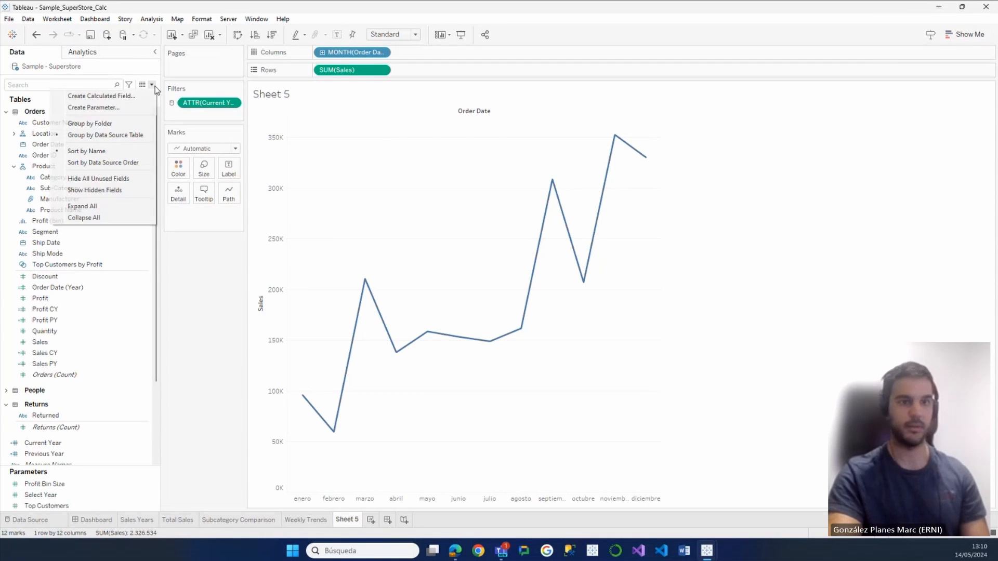
left_click(130, 108)
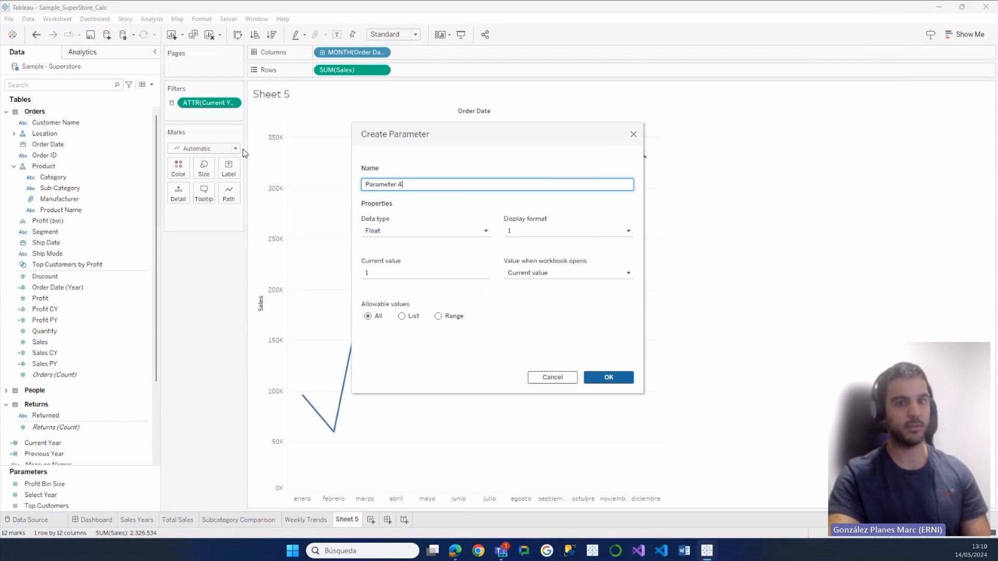
left_click_drag(410, 184, 324, 185)
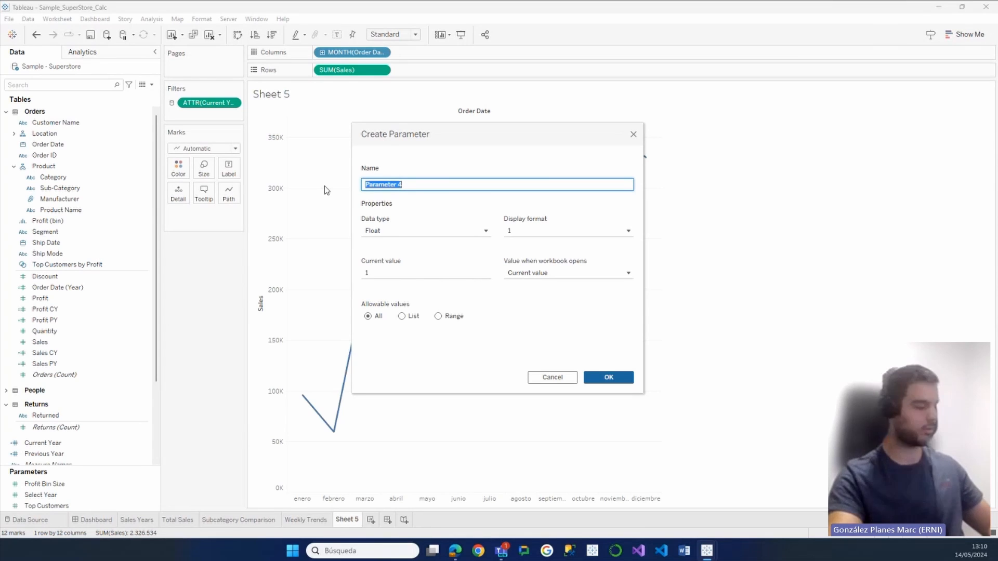
type("Year ")
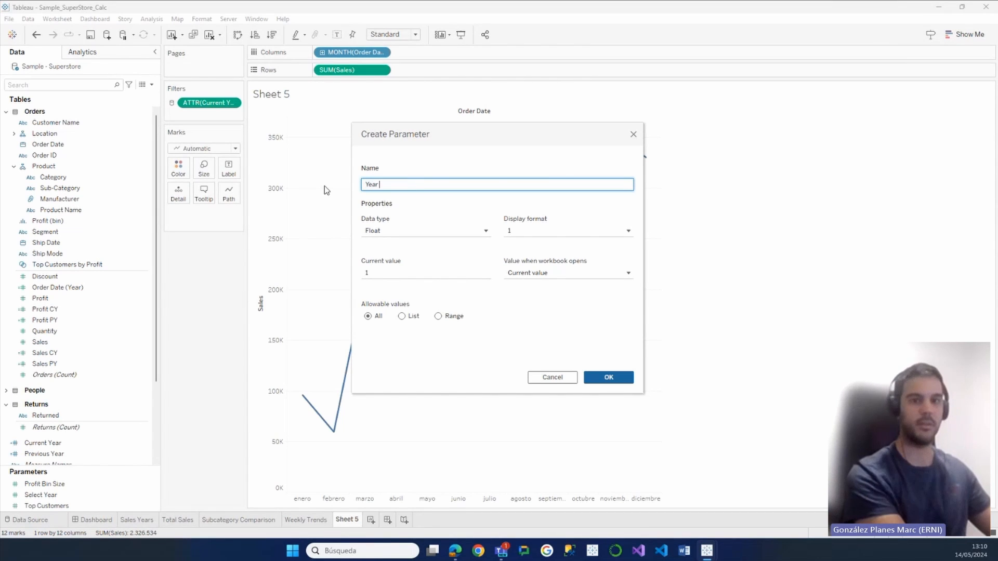
type("to check")
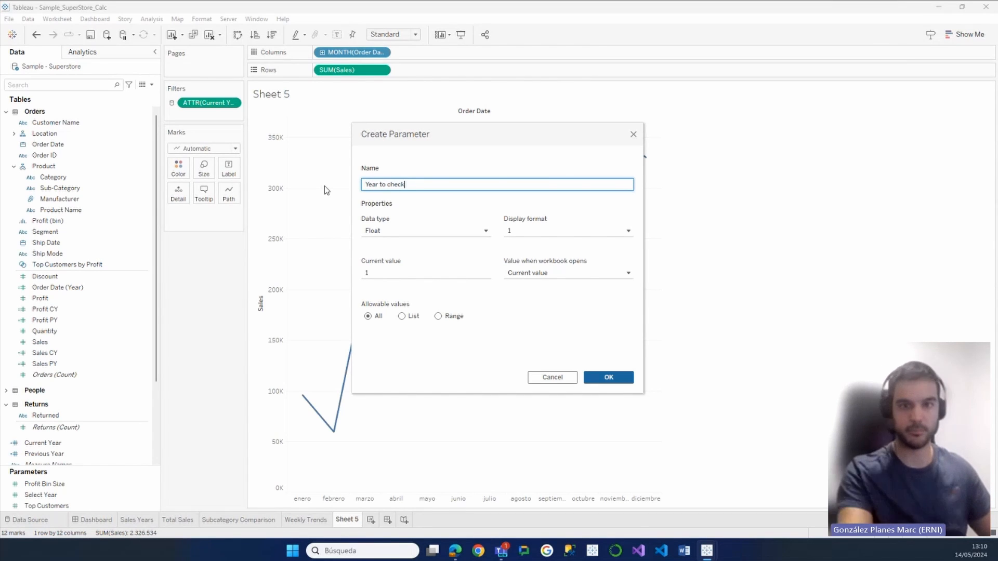
left_click(413, 233)
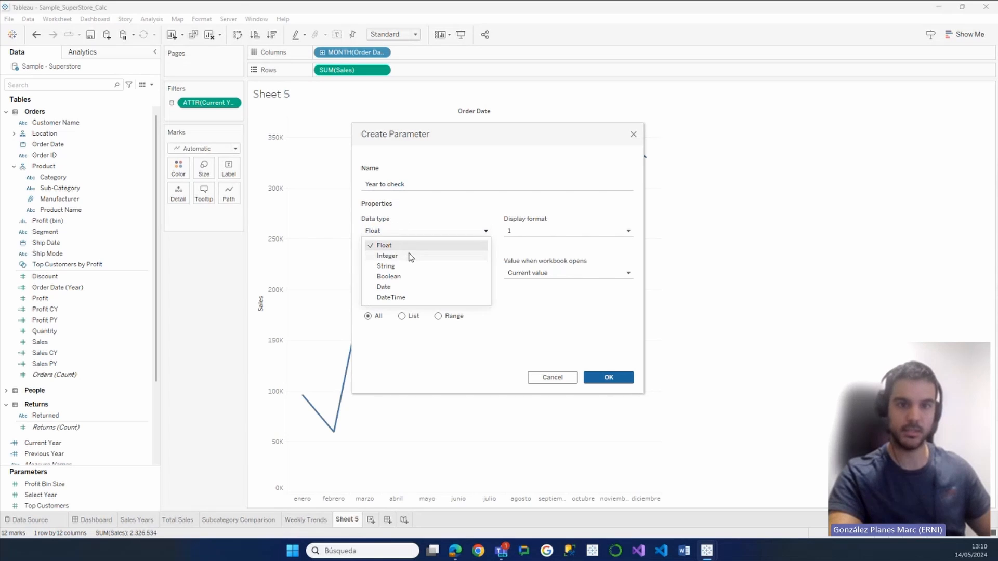
left_click(409, 254)
left_click(540, 233)
left_click(540, 233)
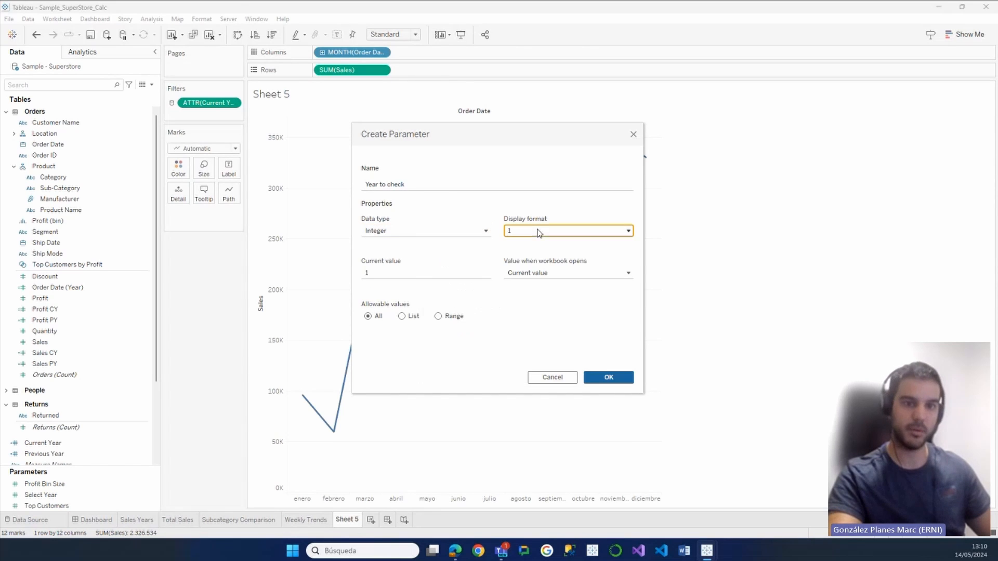
Set the new parameter's current value to 2022, keeping the current value for when the workbook opens.
left_click(476, 270)
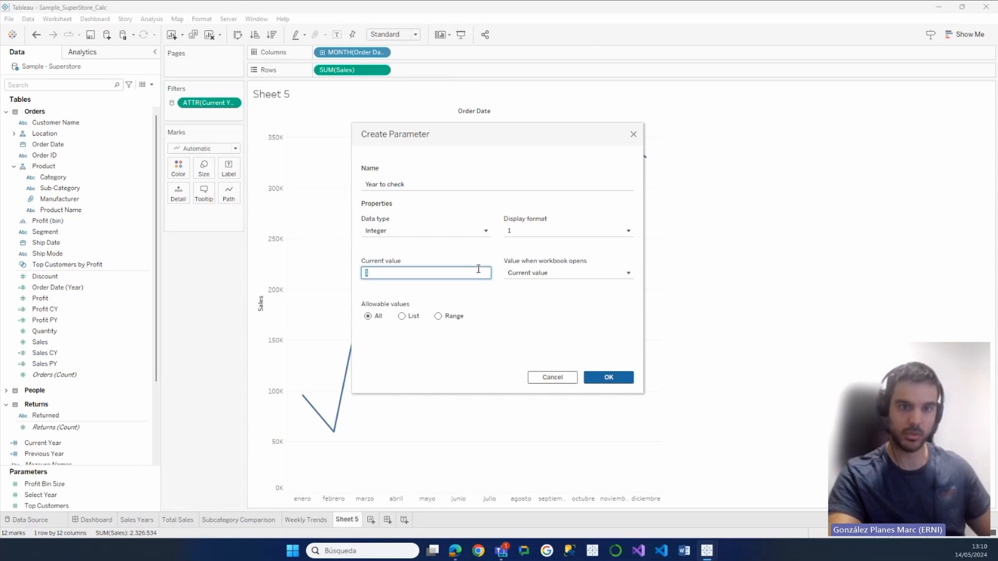
type("2022")
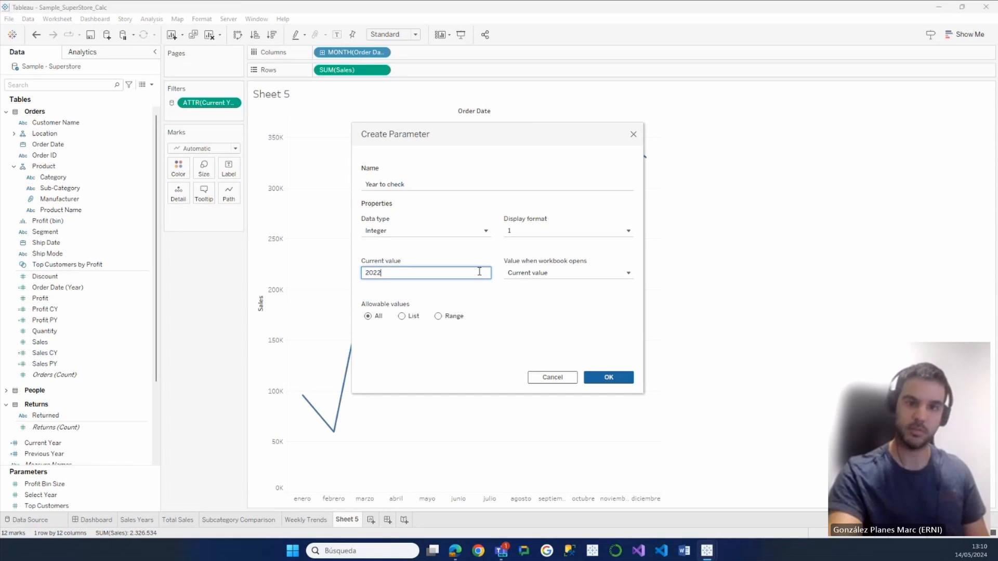
left_click(559, 273)
left_click(560, 275)
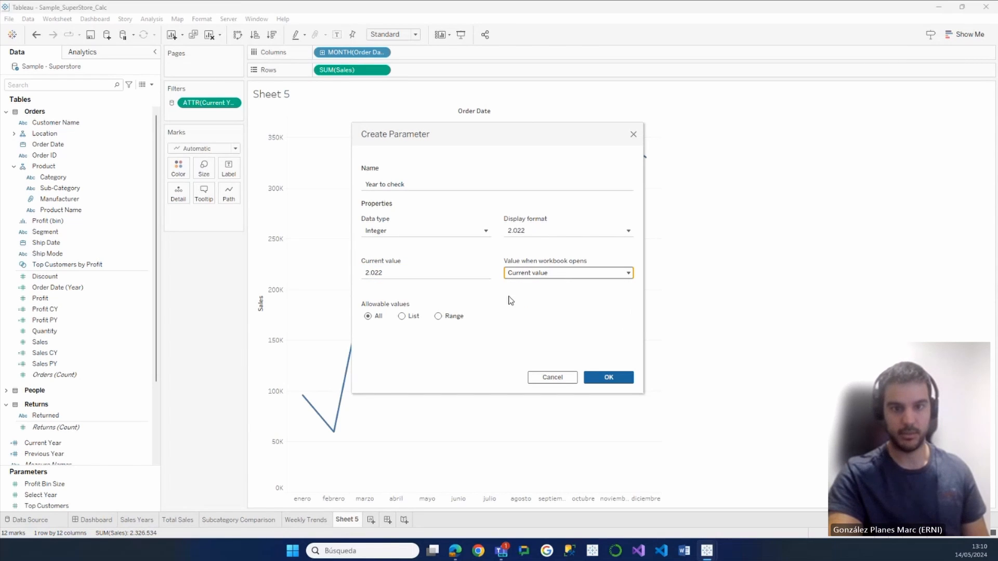
Restrict the parameter's allowable values to a list from Order Date (Year), covering 2020 to 2023, and create it.
left_click(402, 317)
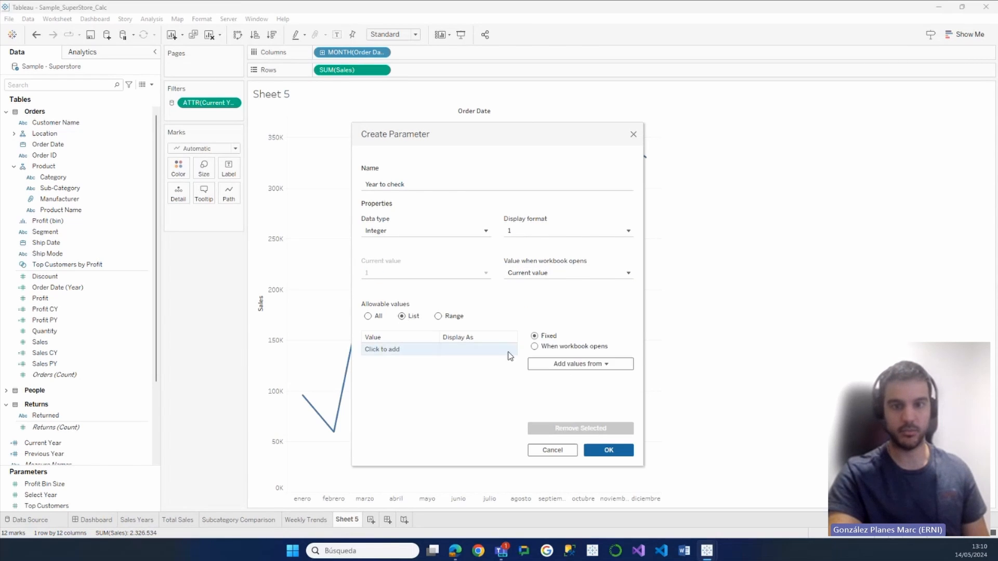
left_click(550, 365)
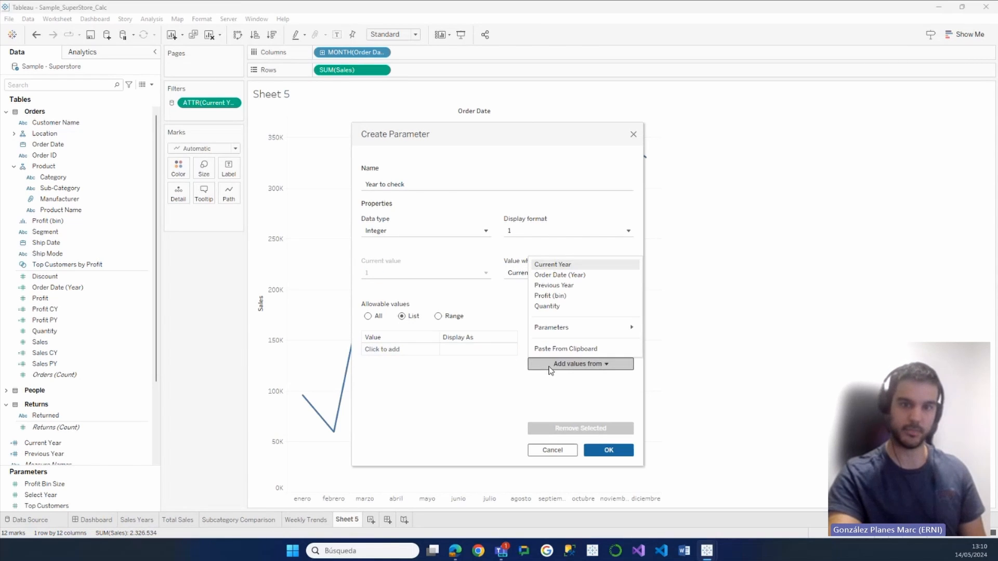
left_click(585, 279)
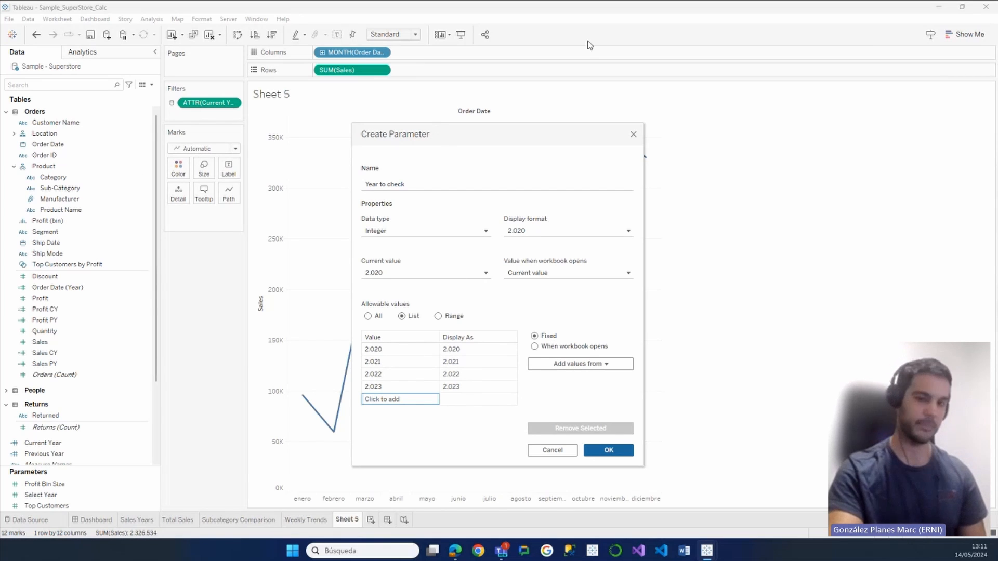
left_click(608, 450)
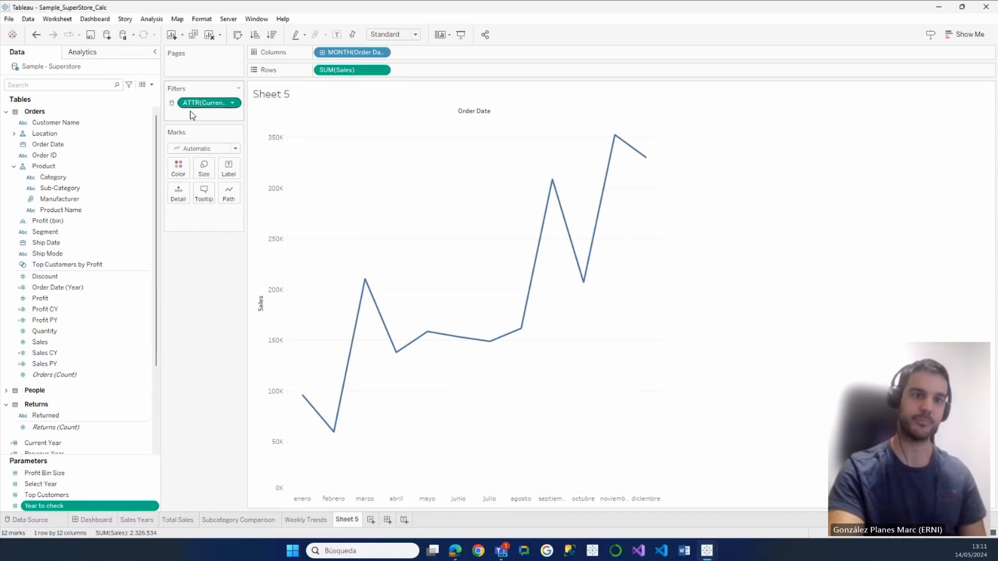
Show the Current Year filter card on the worksheet and limit it to only relevant values.
right_click(209, 314)
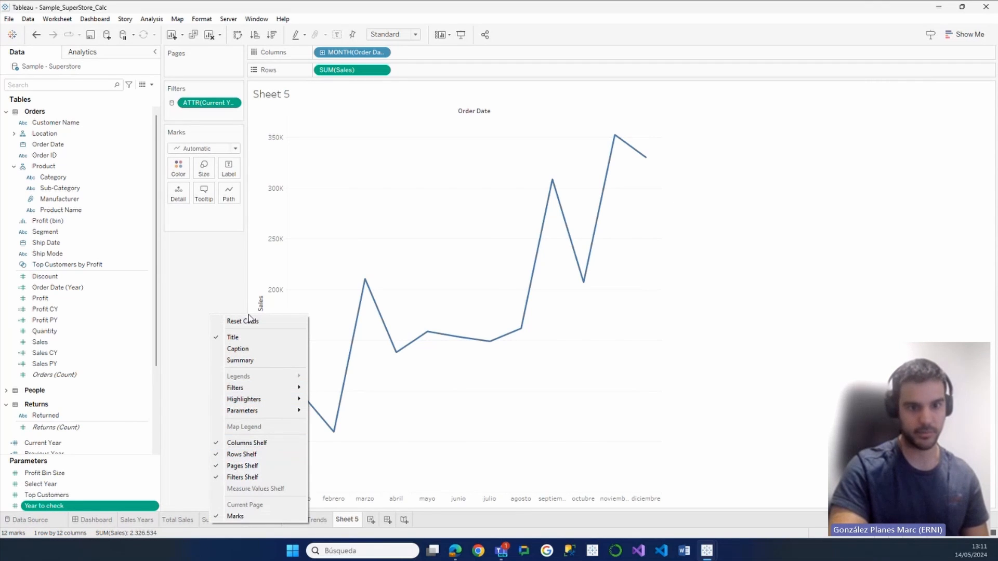
mouse_move(244, 388)
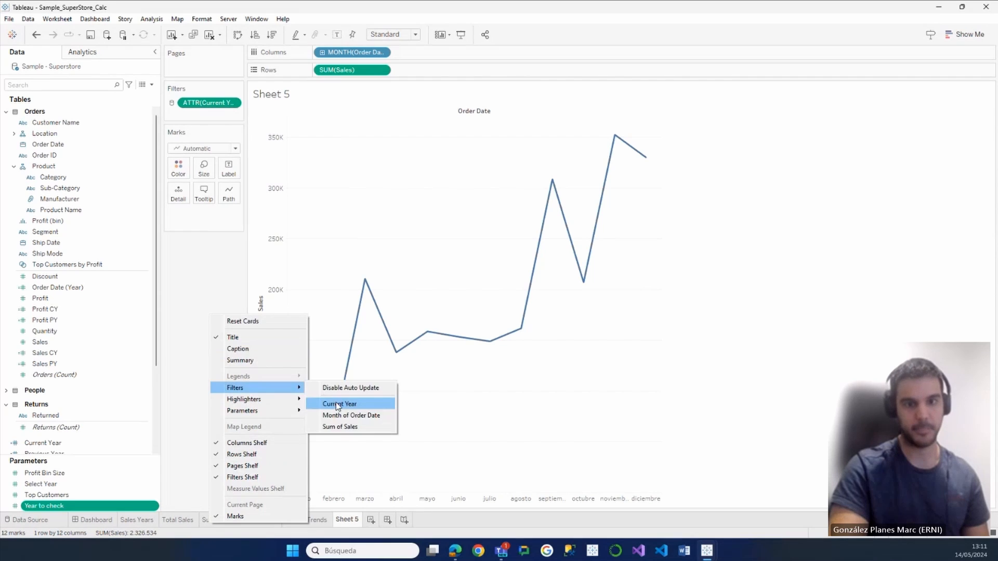
left_click(343, 401)
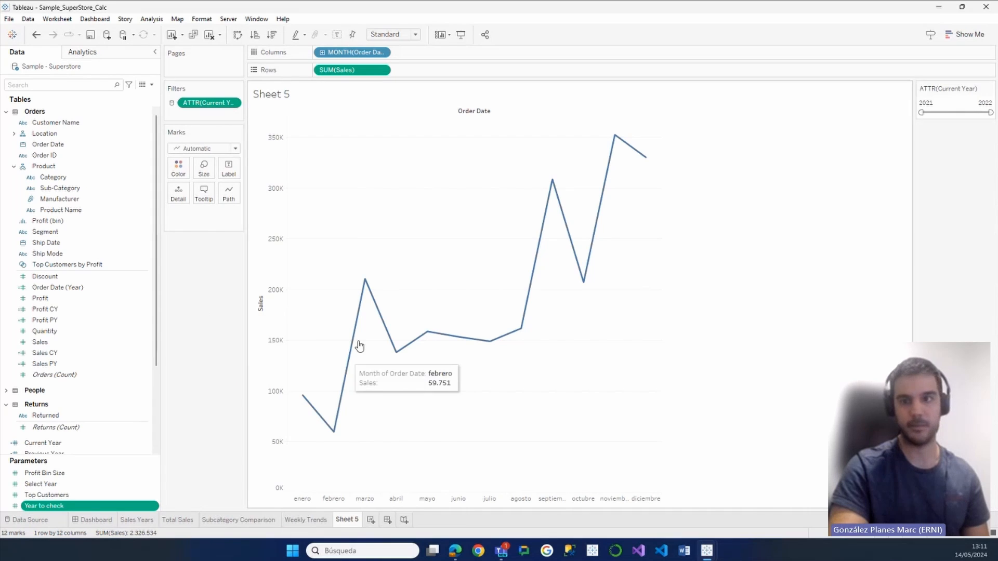
left_click(988, 89)
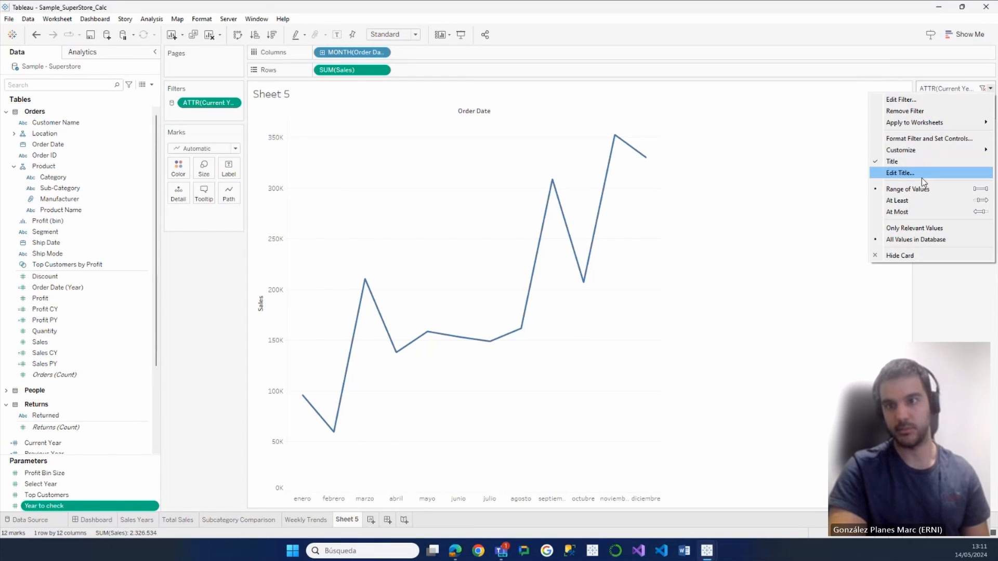
left_click(924, 229)
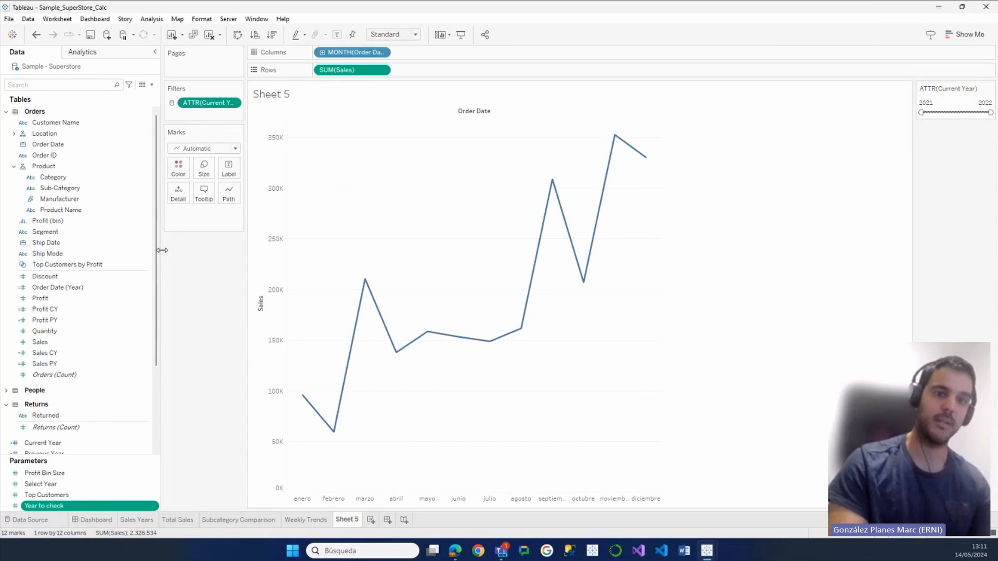
mouse_move(356, 321)
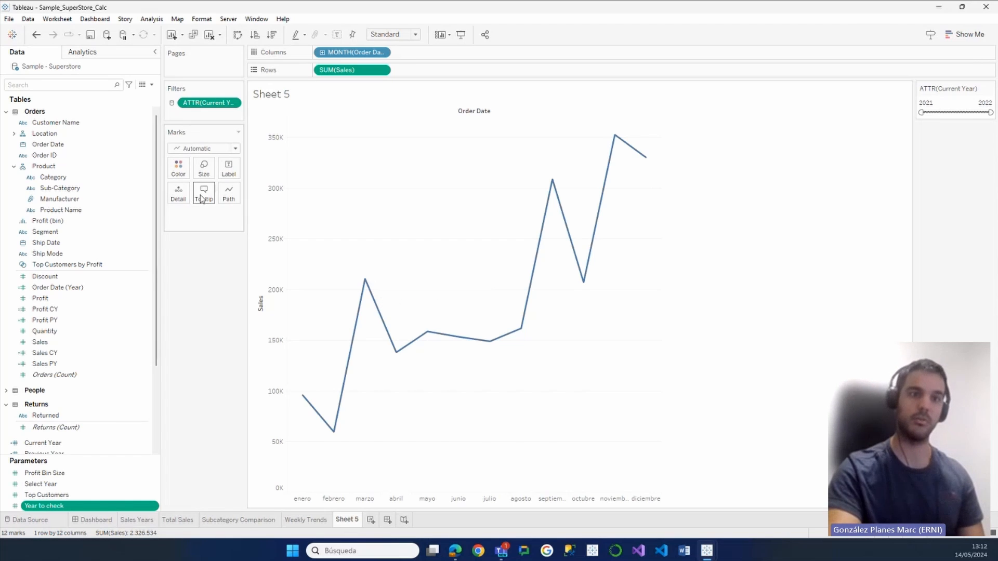
left_click(151, 86)
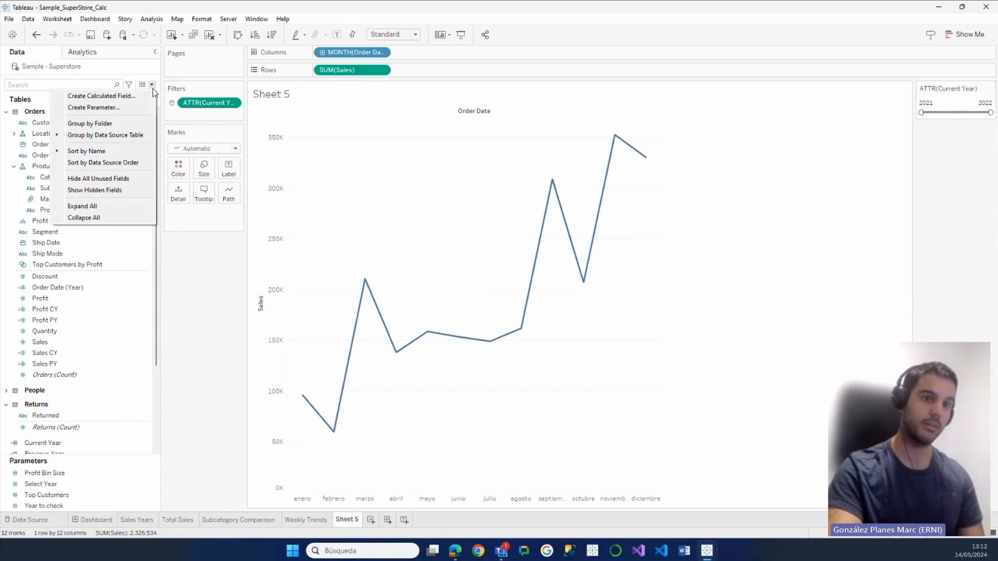
left_click(126, 107)
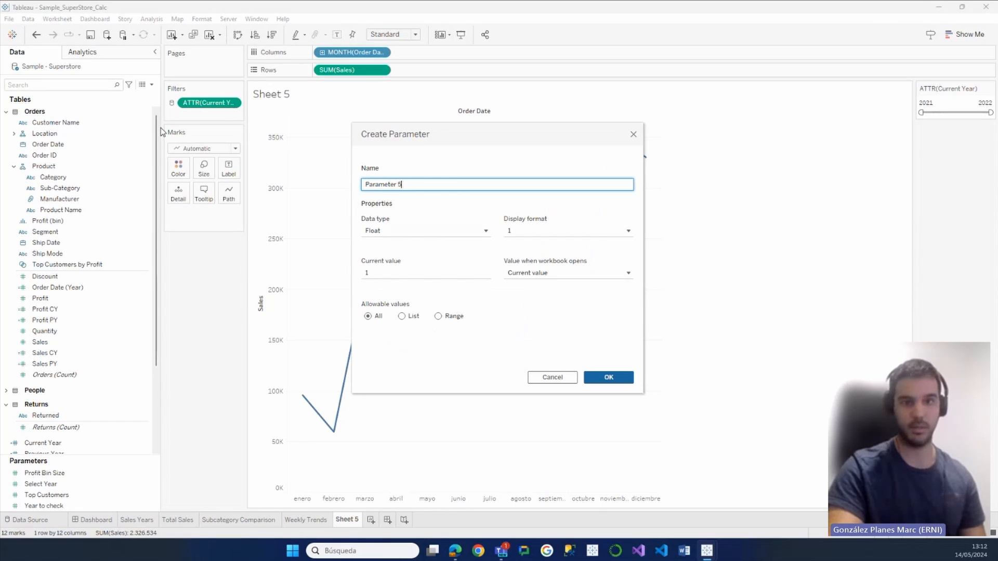
left_click(631, 135)
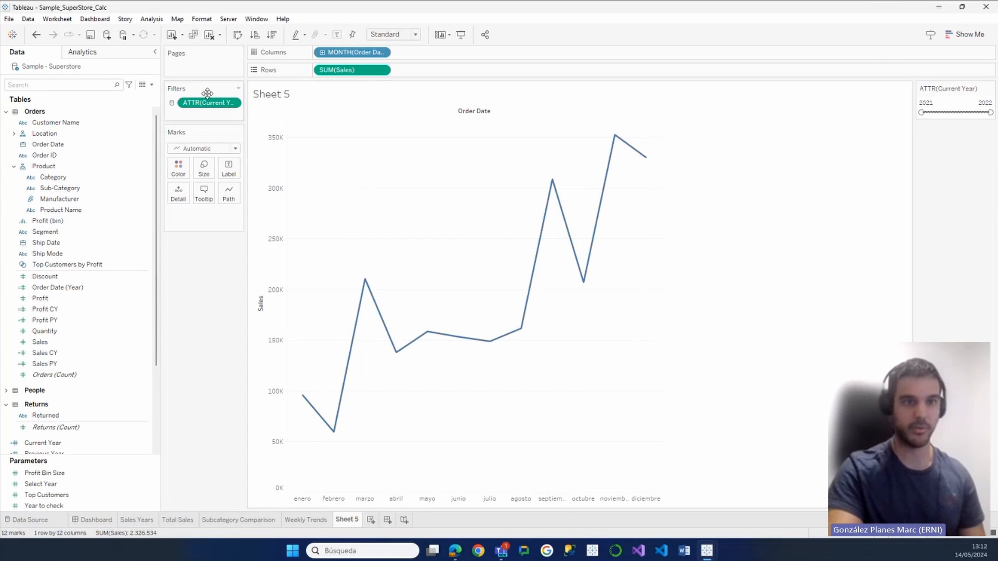
Start a calculated field named "Last Year Sales" and begin its formula with an IF statement.
left_click(152, 84)
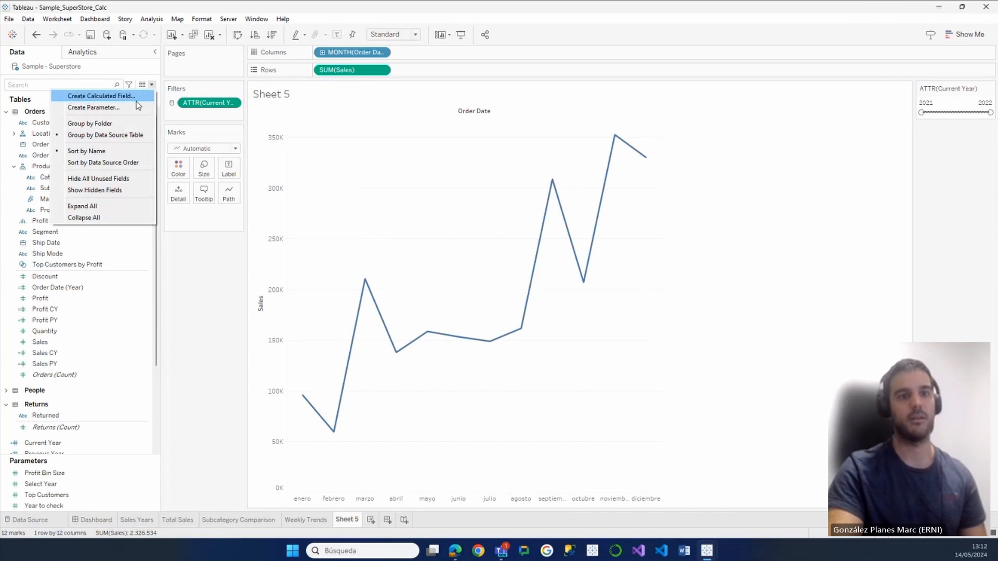
left_click(140, 96)
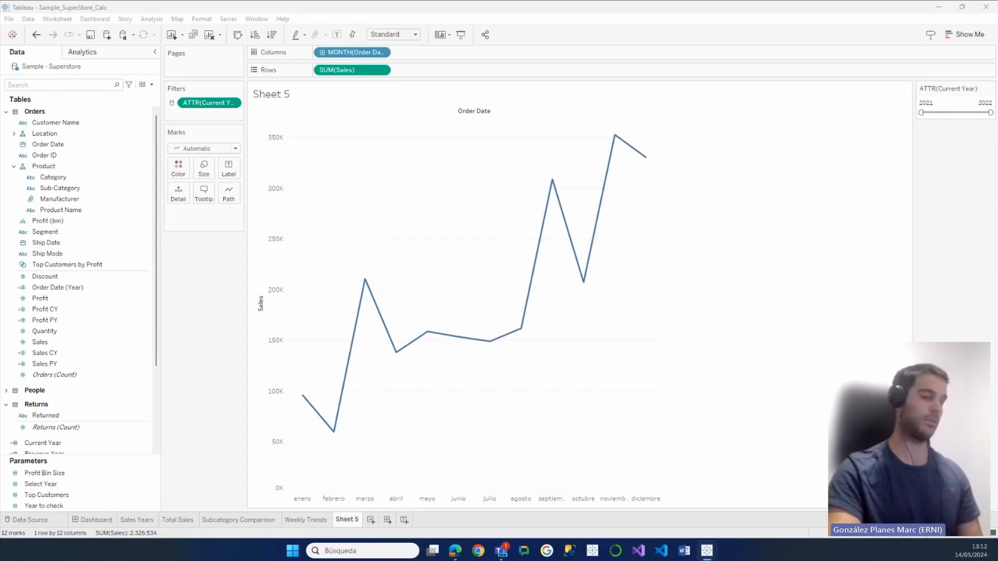
left_click_drag(357, 287, 577, 275)
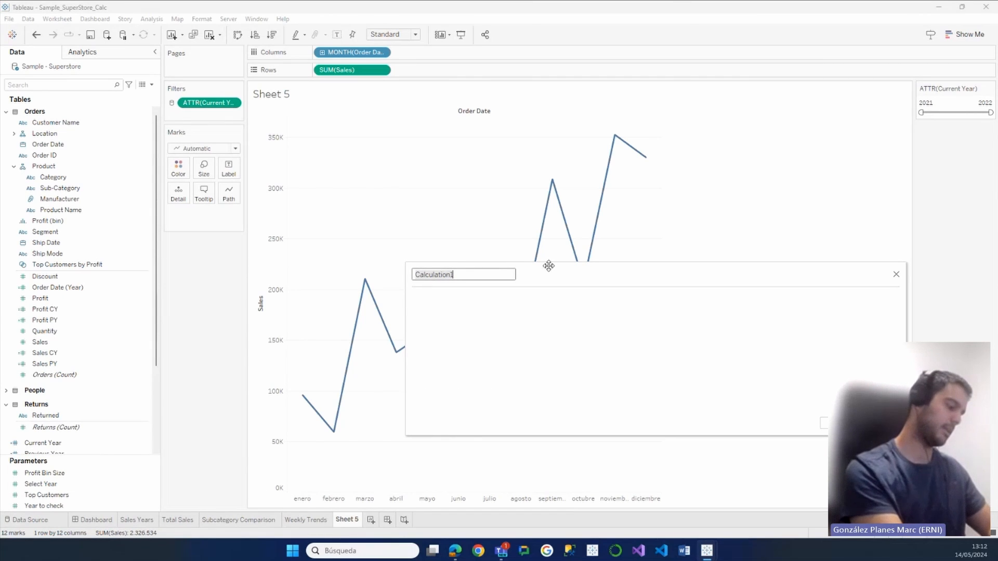
type("Last Year")
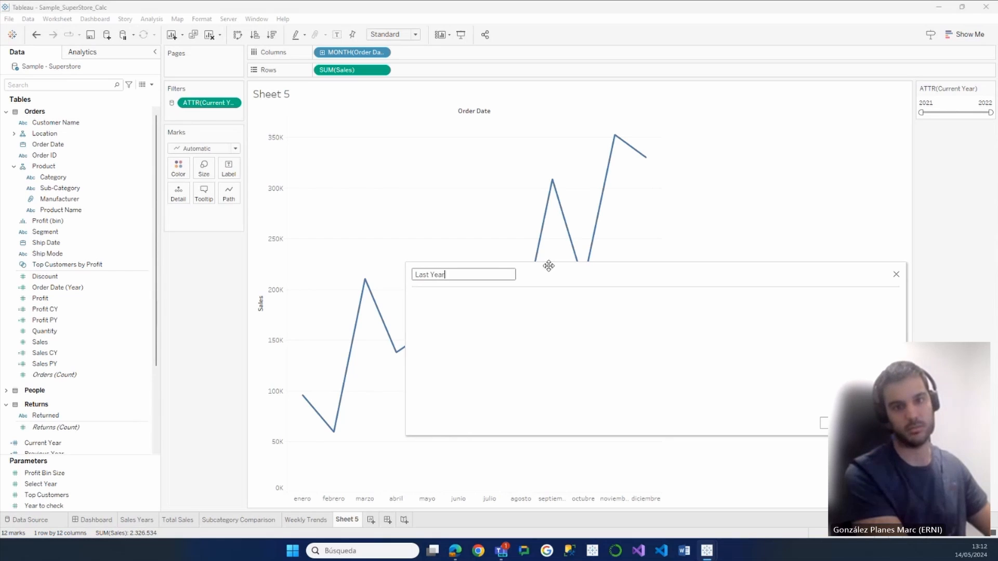
type(" Seles")
key("Tab")
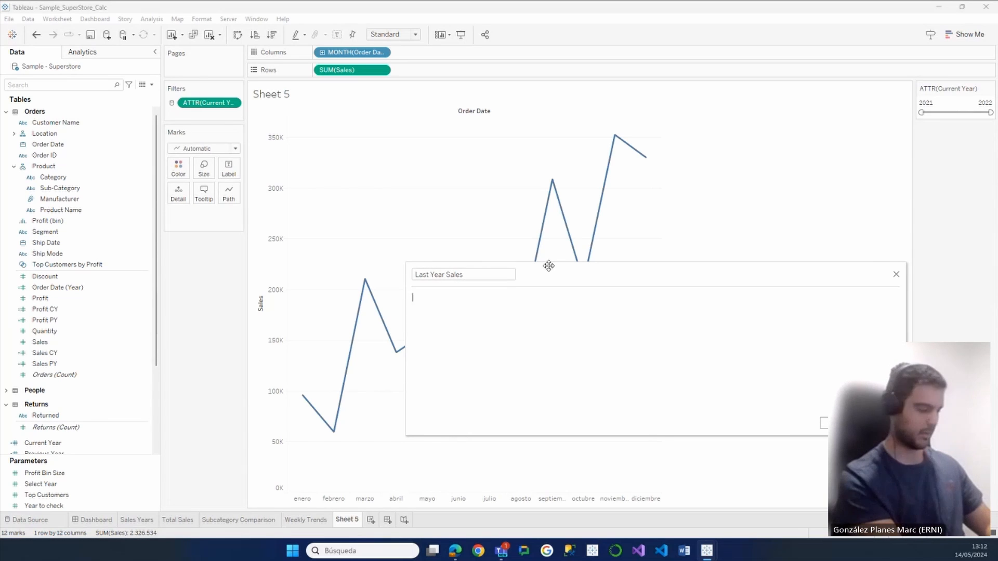
type("IF (")
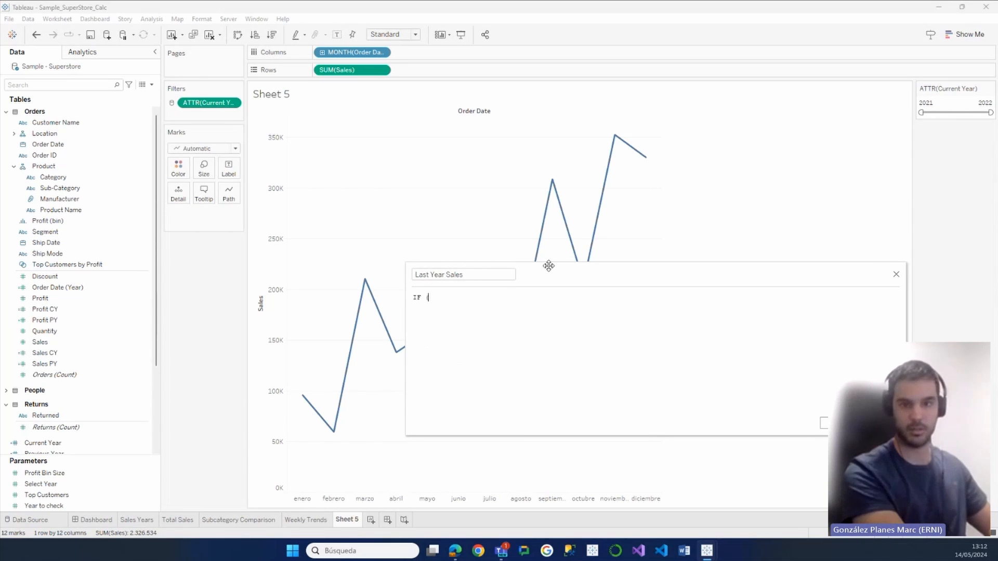
type("SUM")
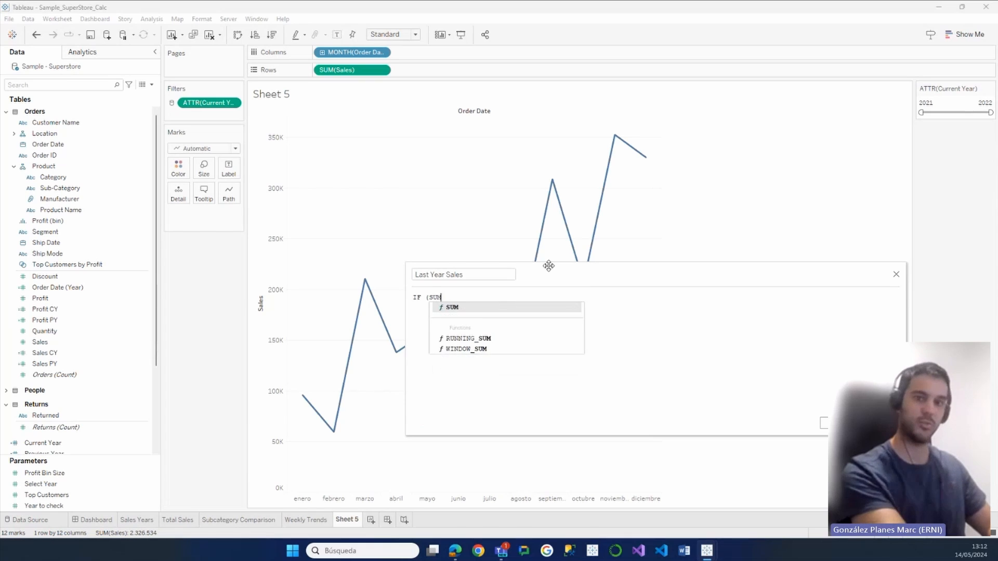
type("(S")
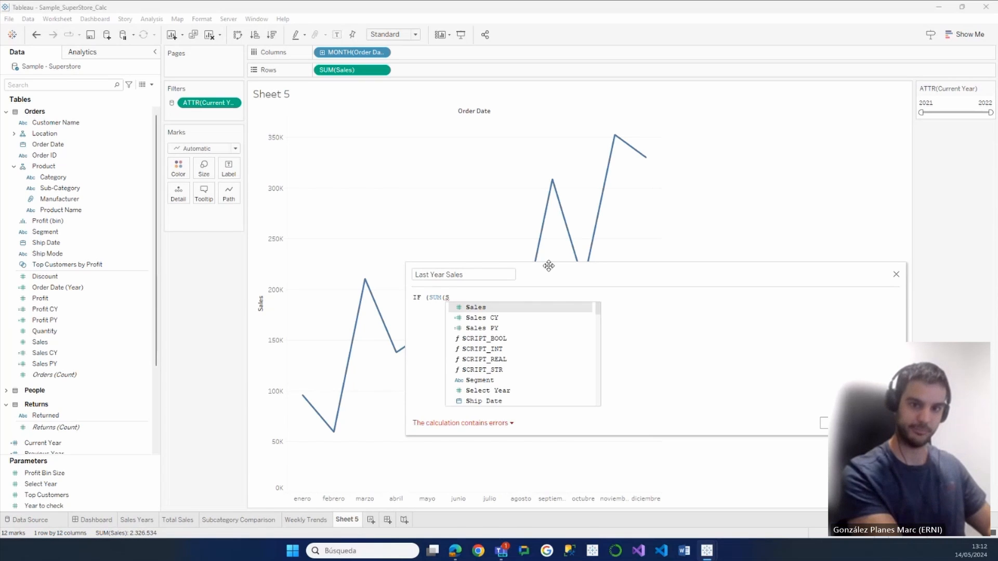
key("Return")
type("=")
key("BackSpace")
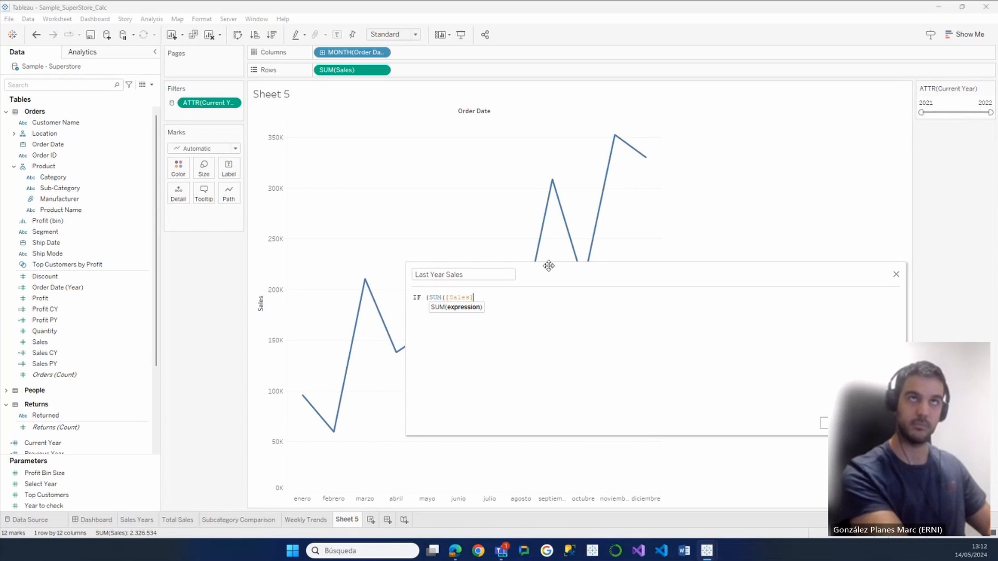
type(")")
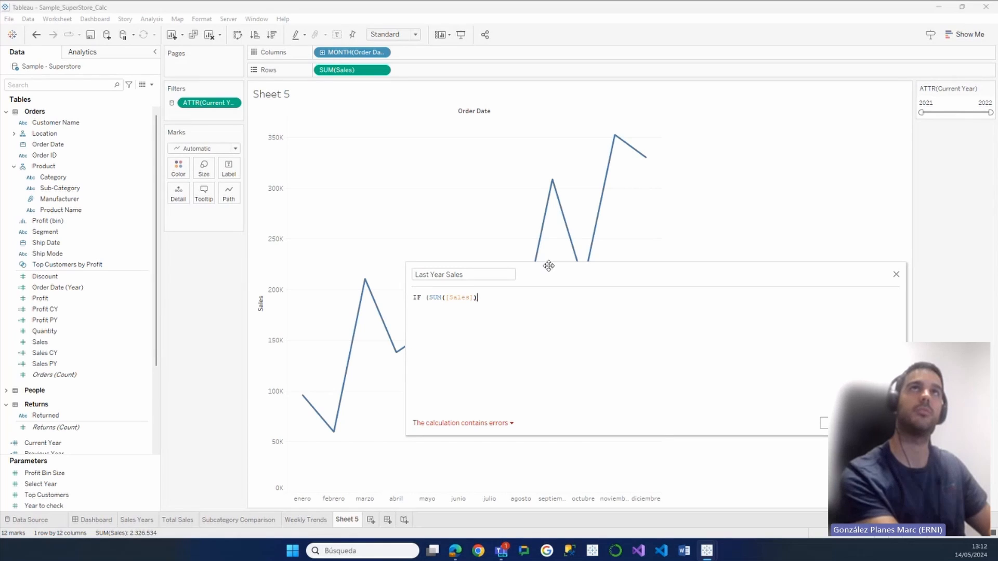
type(",")
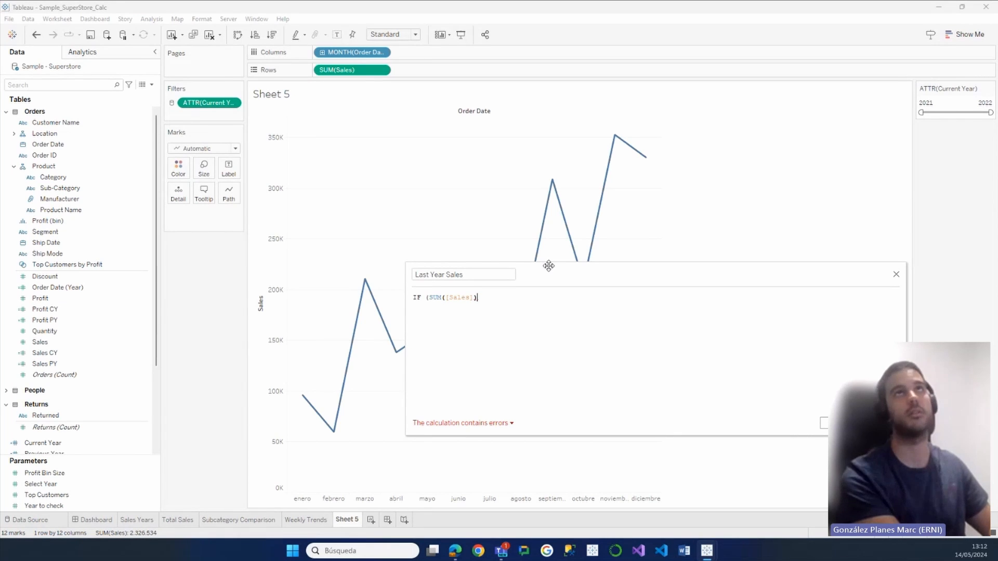
key("BackSpace")
key("BackSpace")
key("BackSpace")
key("BackSpace")
key("BackSpace")
key("BackSpace")
key("BackSpace")
key("BackSpace")
key("BackSpace")
key("BackSpace")
key("BackSpace")
key("BackSpace")
key("BackSpace")
key("BackSpace")
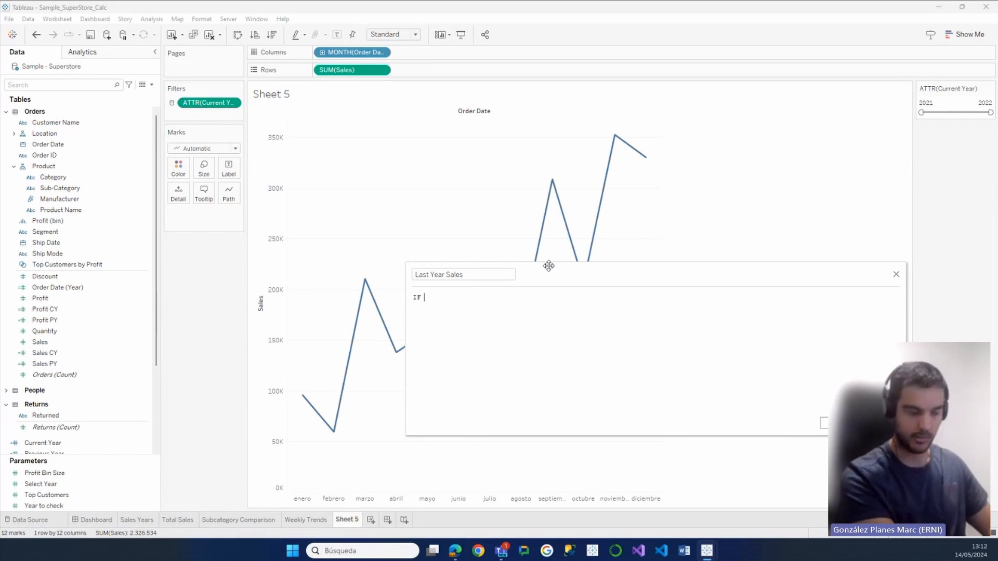
Write the formula's IF condition as YEAR([Order Date]) = [Select Year].
type("YEAR")
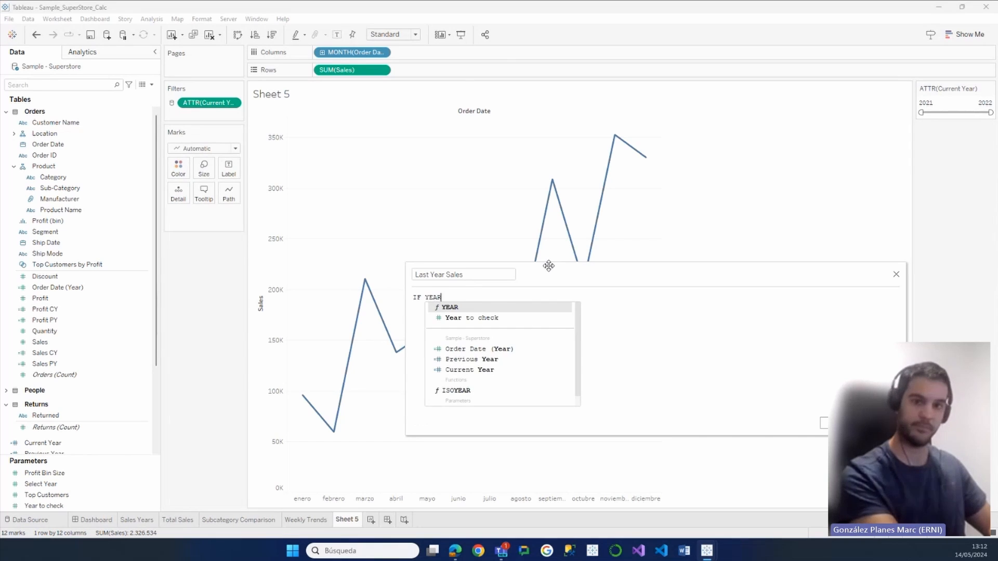
type("(OR")
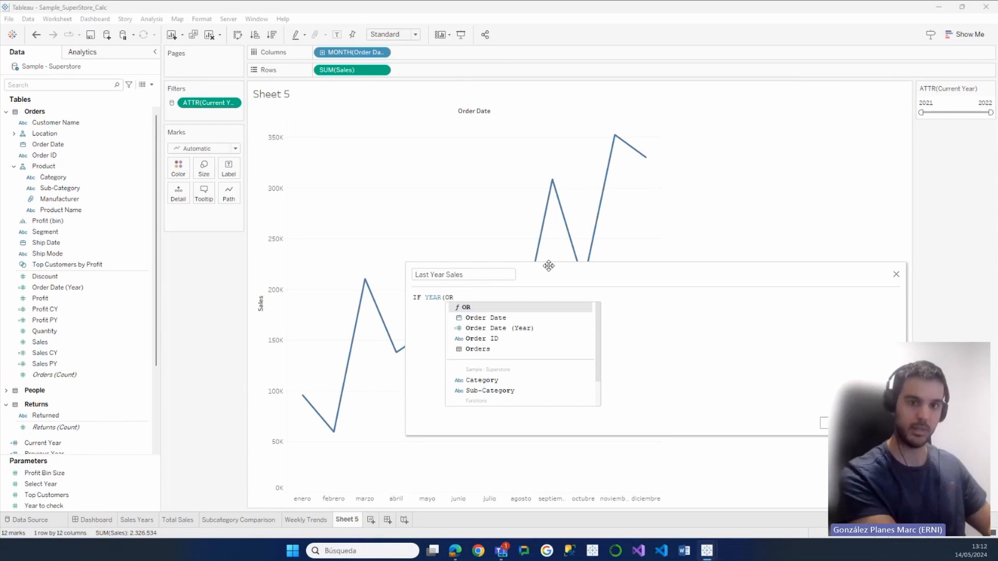
key("Escape")
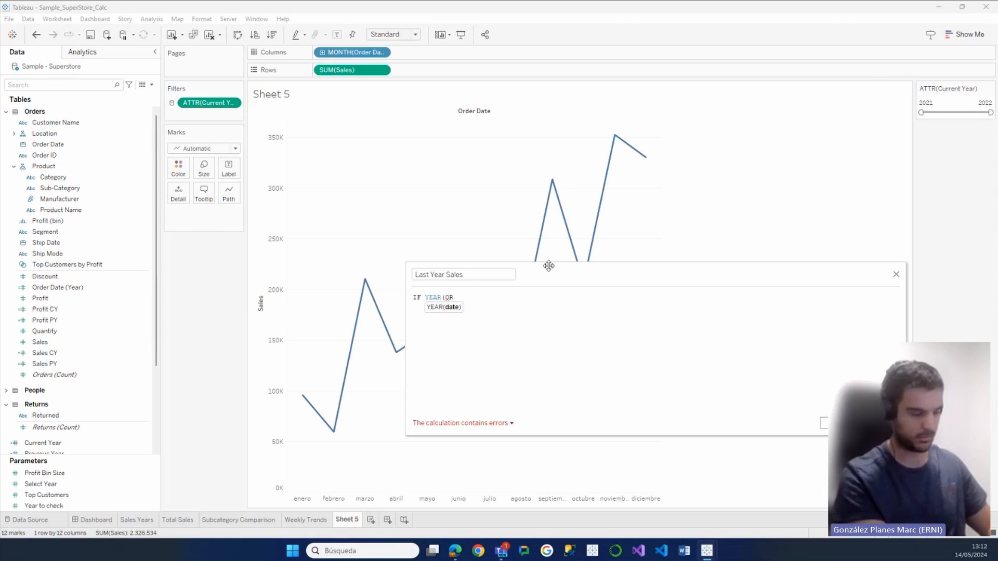
key("BackSpace")
key("BackSpace")
type("OR")
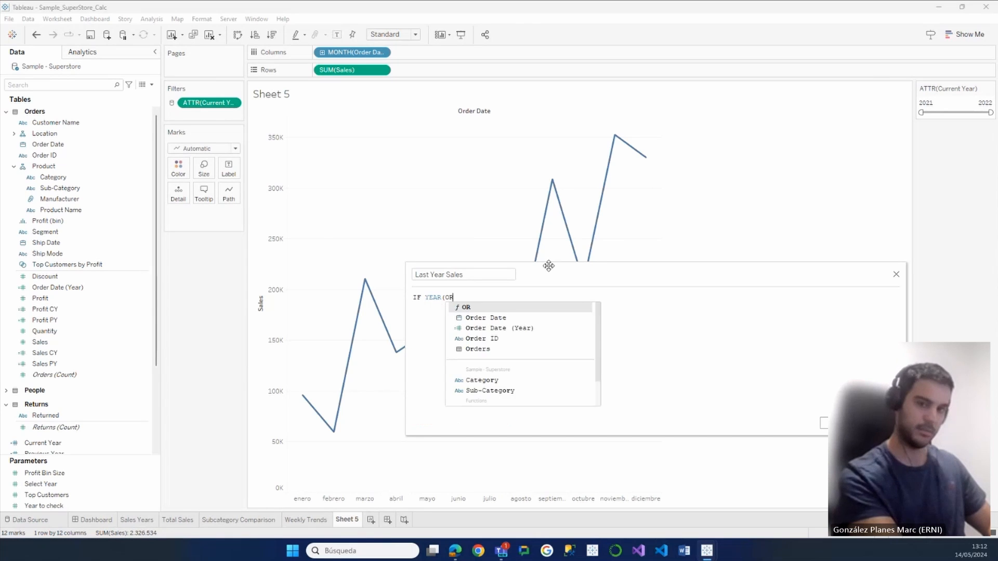
type("DE")
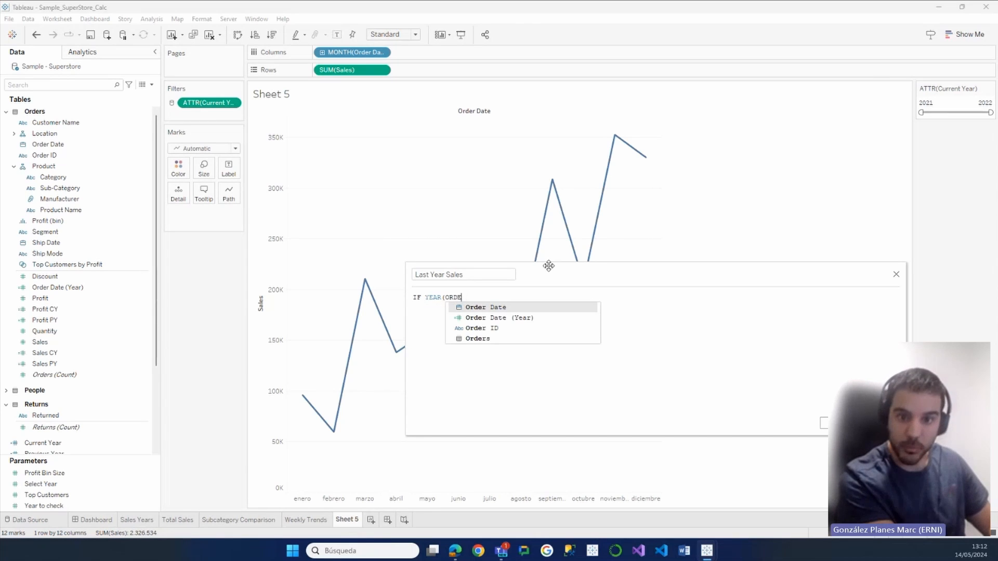
key("Return")
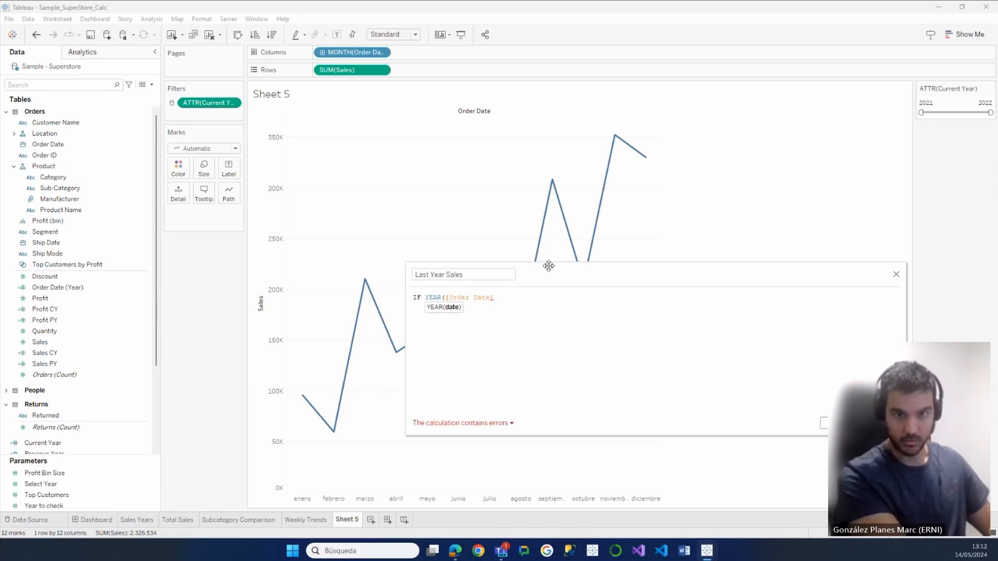
type(") =")
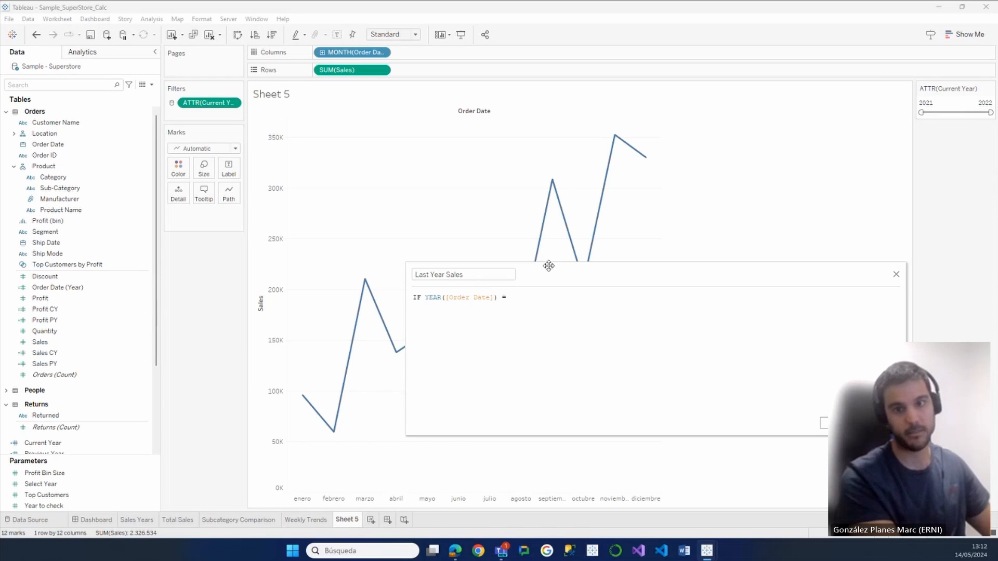
type(" [Sele")
key("Return")
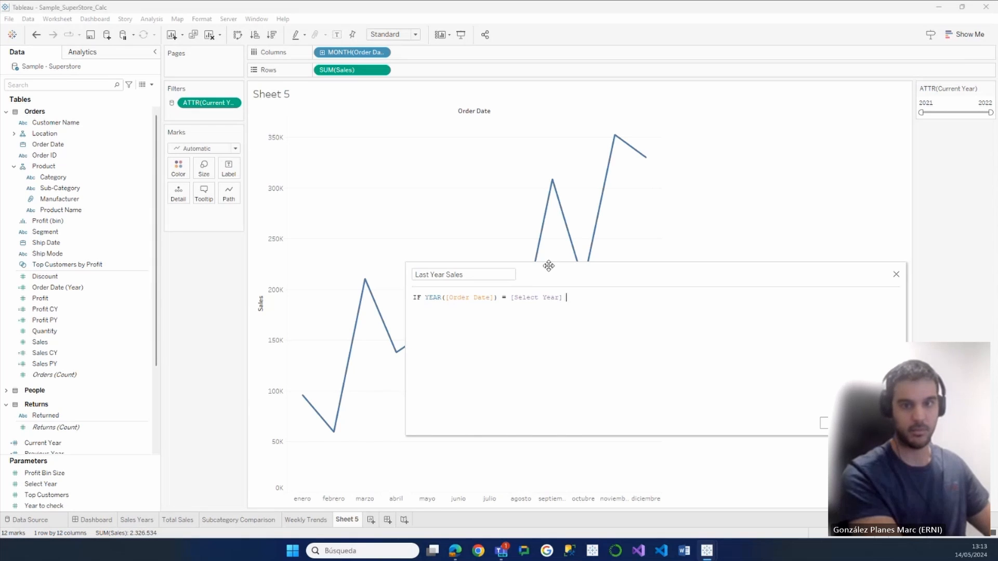
Complete the formula with THEN [Sales] and close it with END on a new line.
type("THEN [Sale")
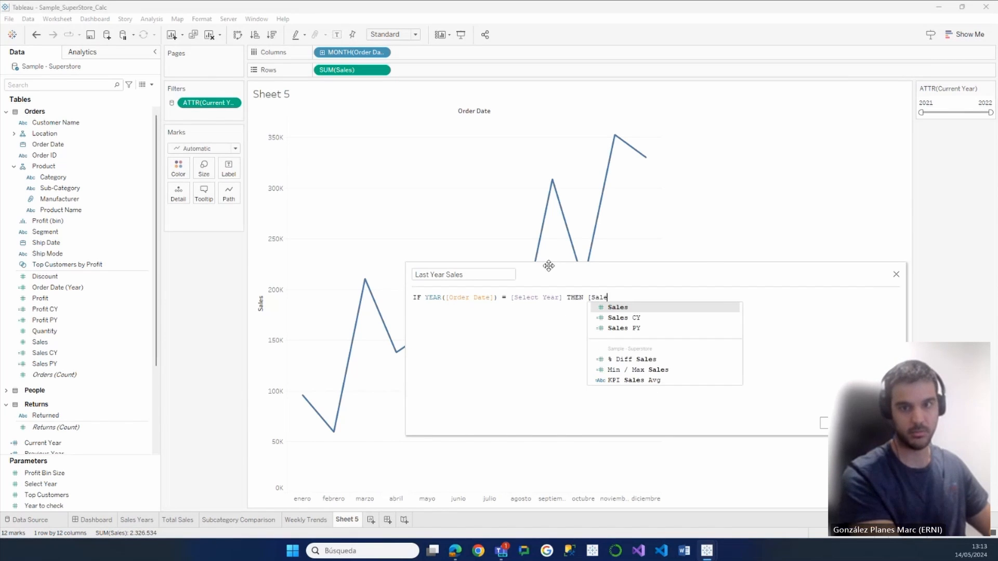
key("Return")
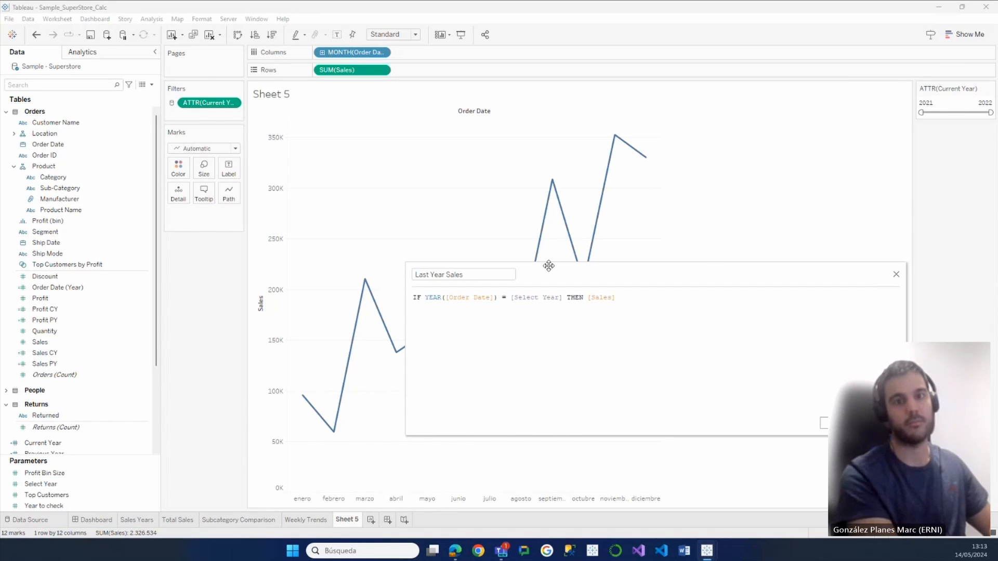
key("Return")
type("END")
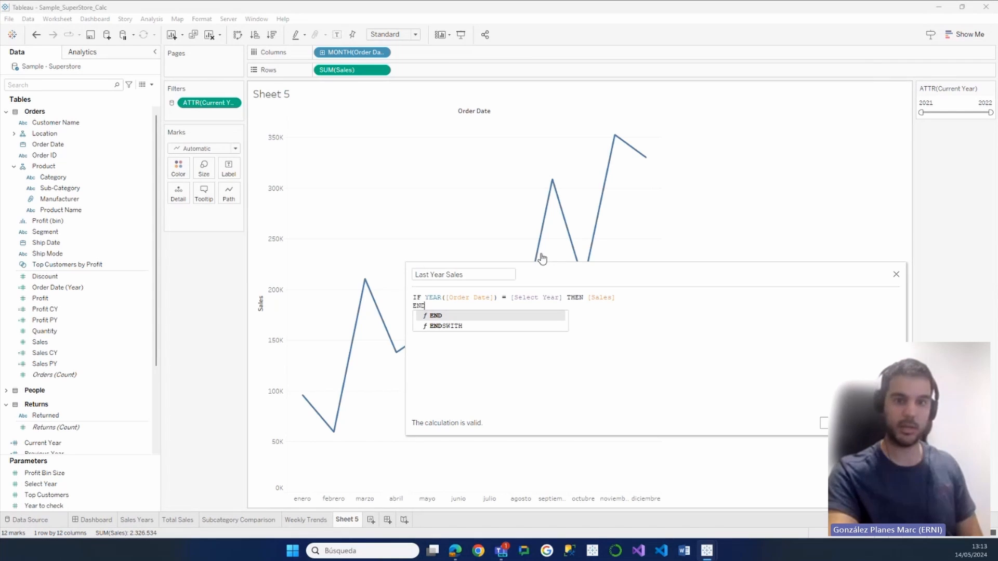
Save the calculation under the name "Current Year Sales" and color the monthly sales line by it.
left_click(419, 274)
double_click(419, 274)
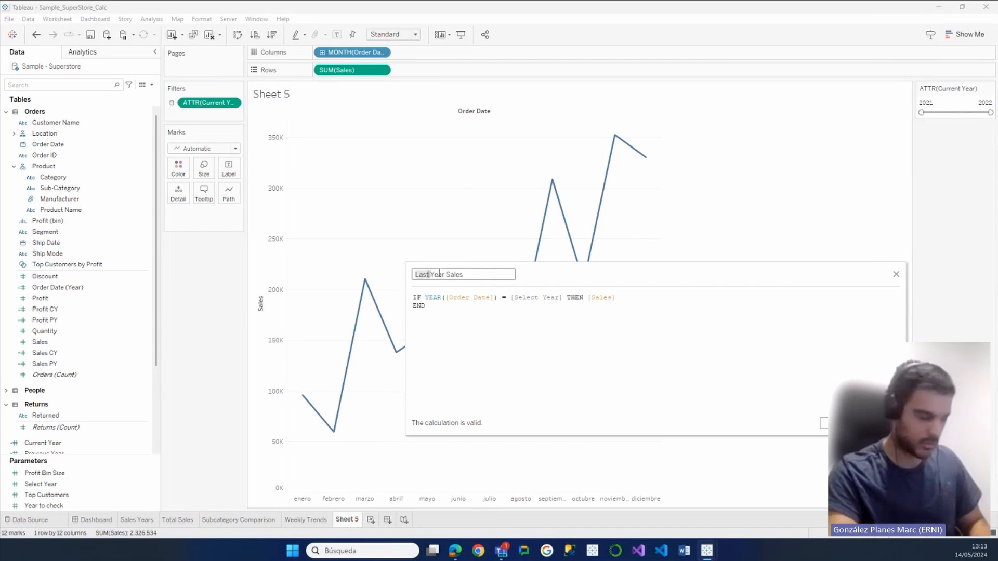
type("Current")
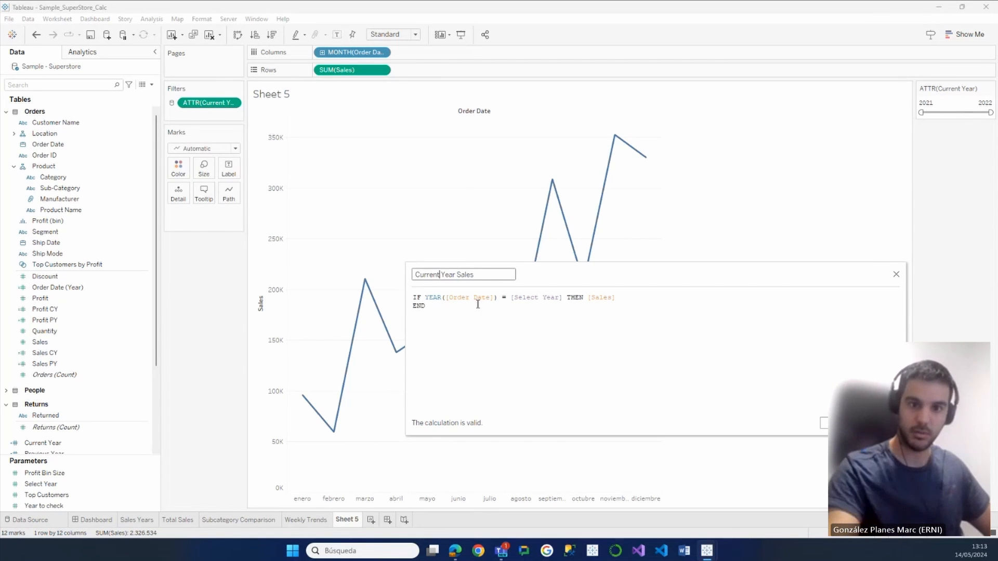
left_click(533, 309)
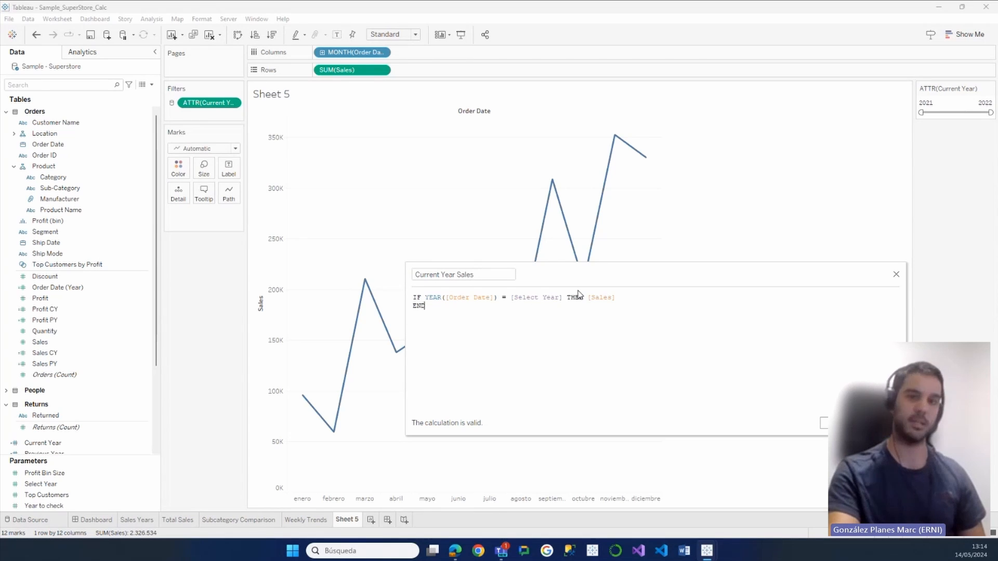
left_click(878, 422)
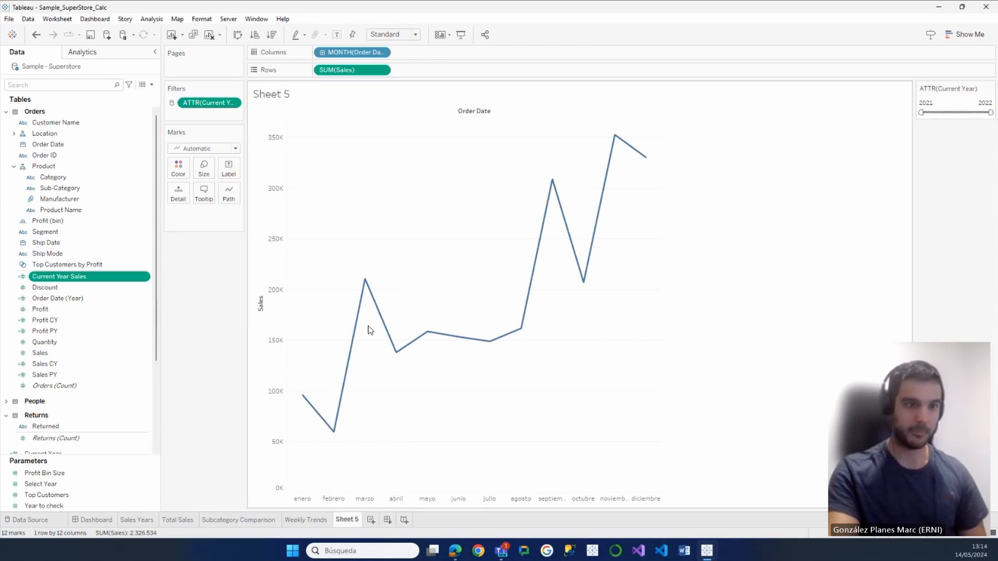
left_click_drag(101, 279, 321, 241)
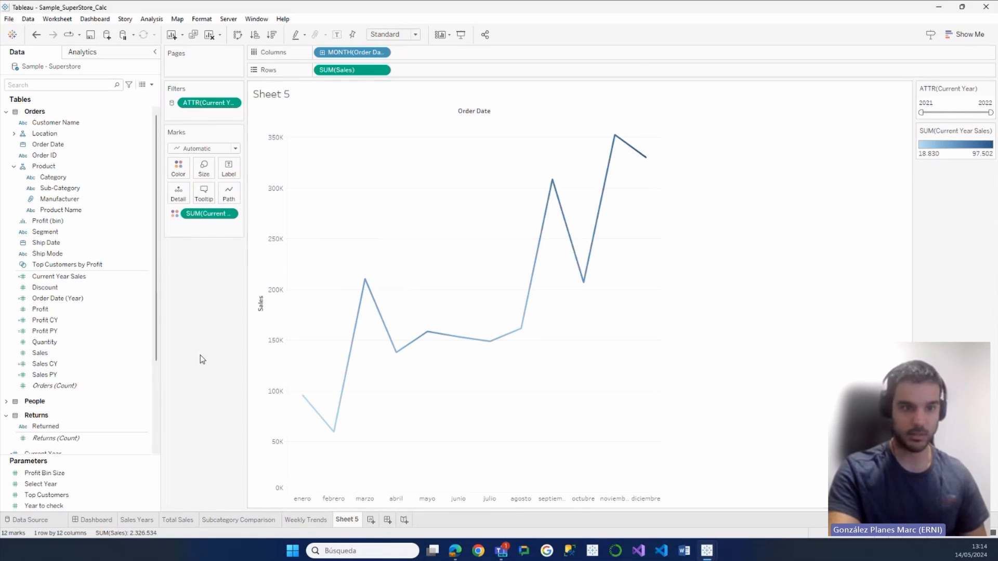
View the Sales Years and Total Sales worksheets, widening the marks area on Total Sales to read the full field names.
left_click(141, 521)
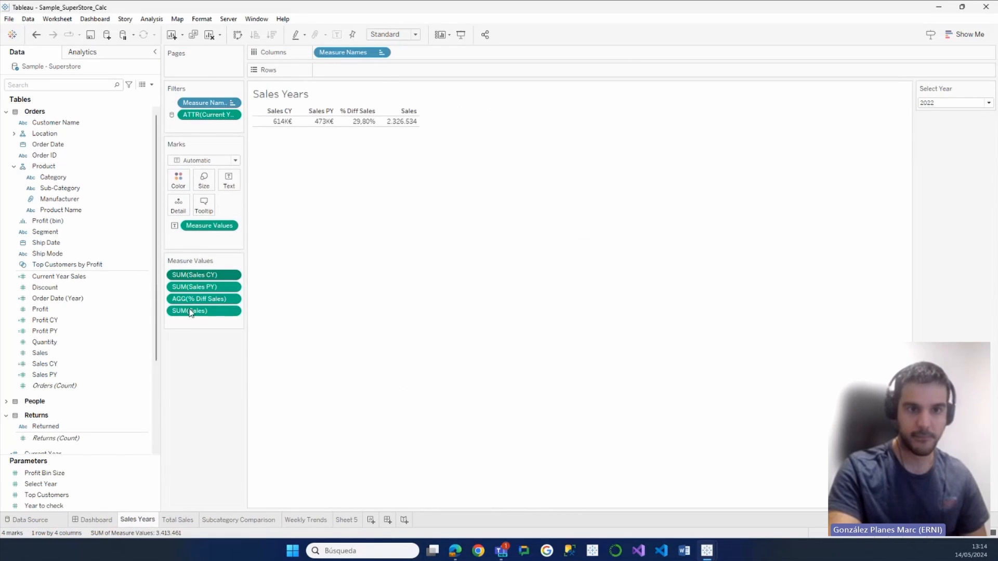
left_click(154, 507)
left_click(177, 520)
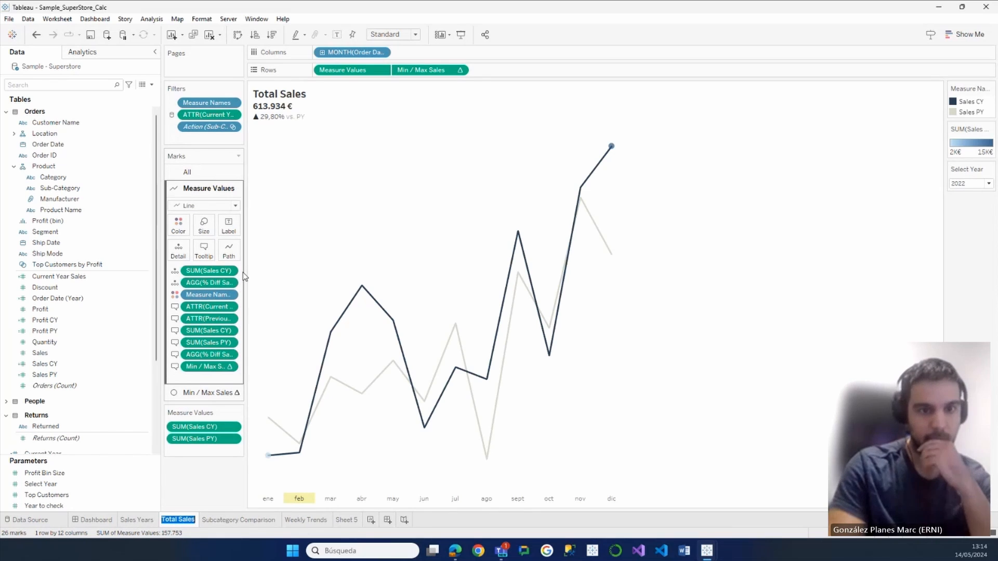
left_click_drag(245, 273, 339, 272)
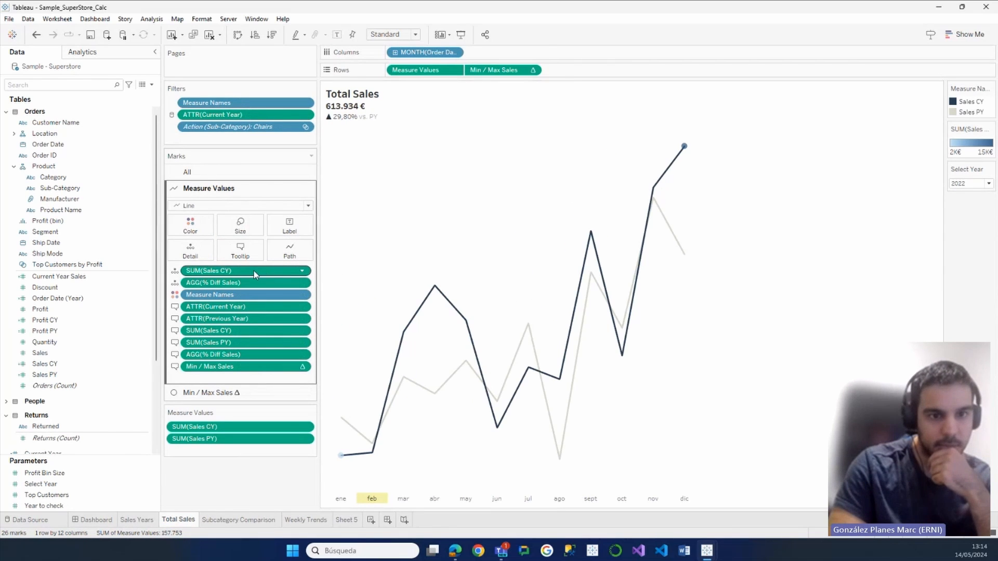
Check the formula of the existing Sales CY calculated field without changing it.
right_click(254, 271)
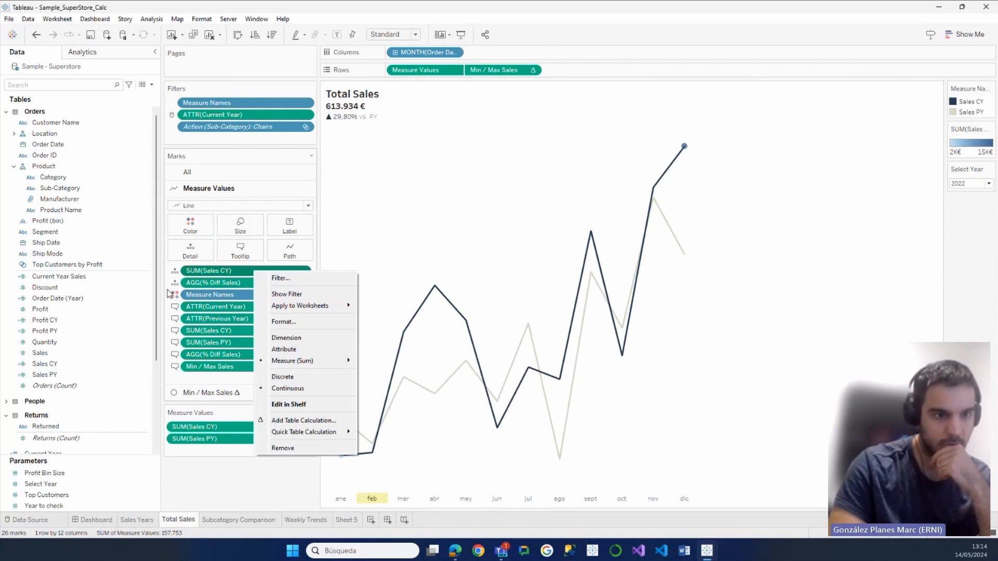
left_click(46, 364)
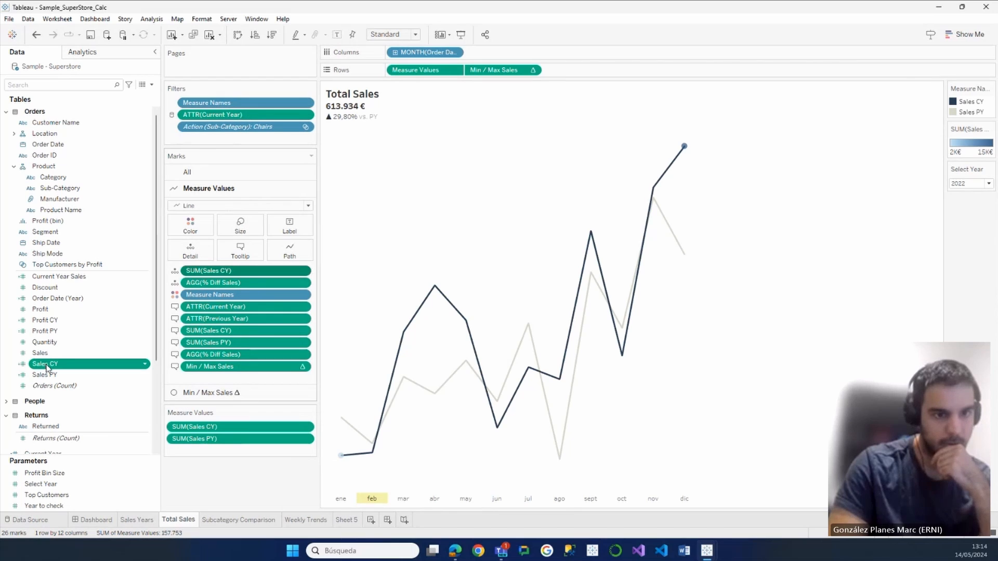
right_click(46, 364)
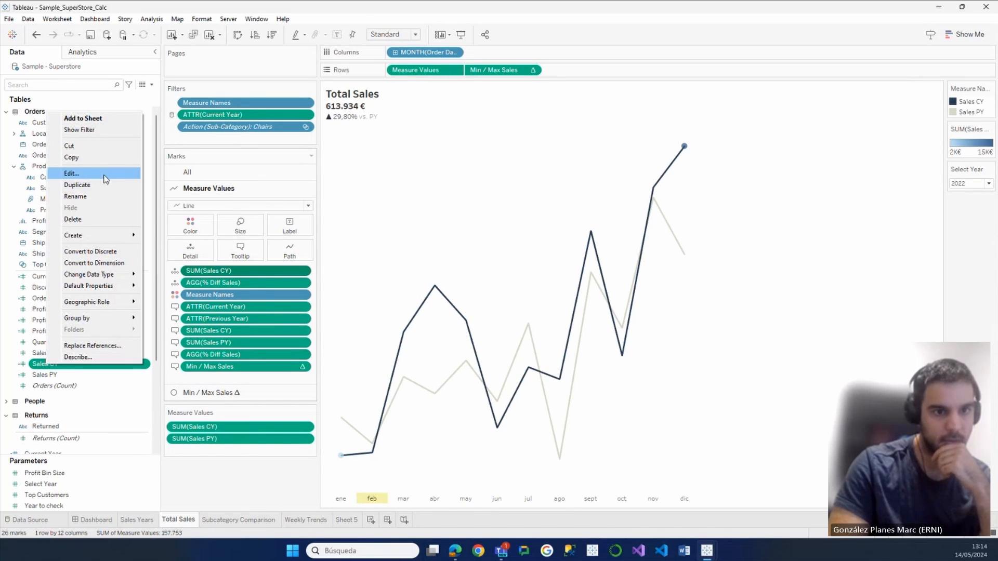
left_click(78, 174)
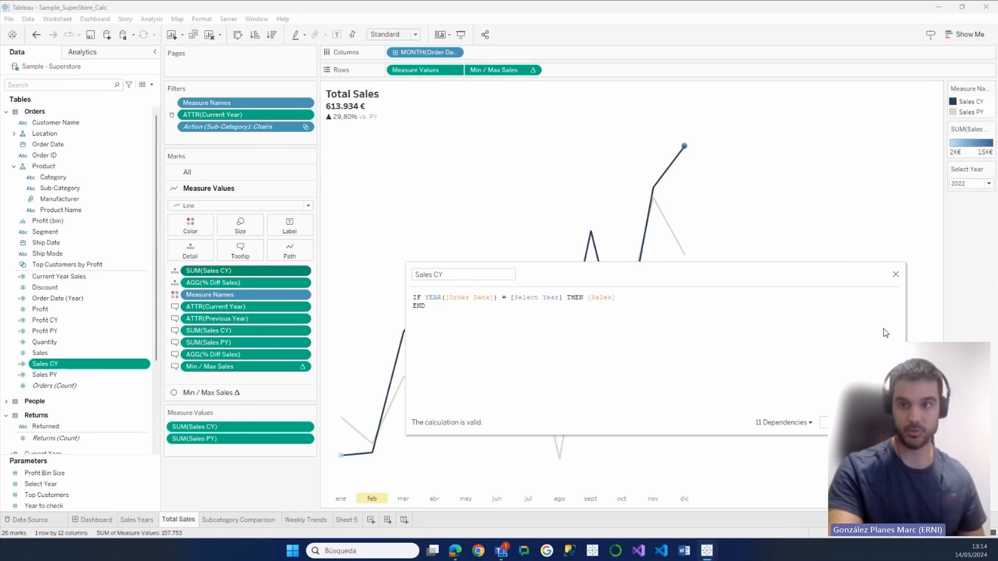
left_click(895, 274)
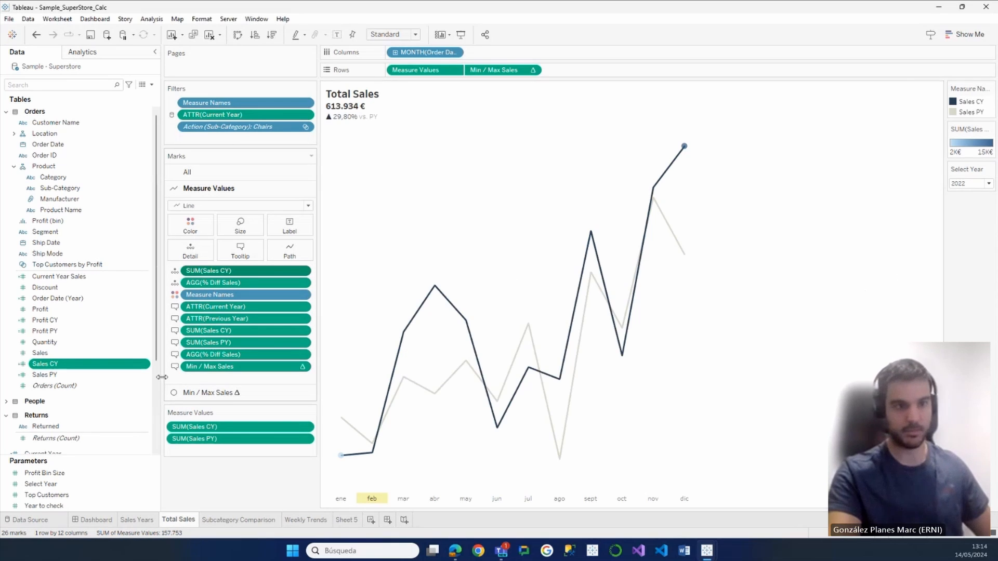
Check the formula of the existing Sales PY calculated field without changing it.
right_click(110, 374)
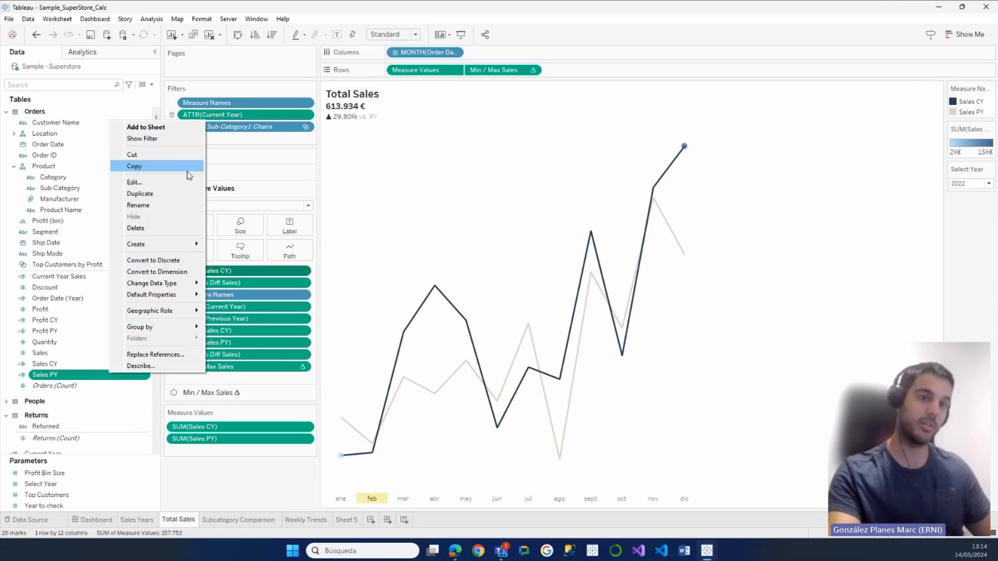
left_click(134, 182)
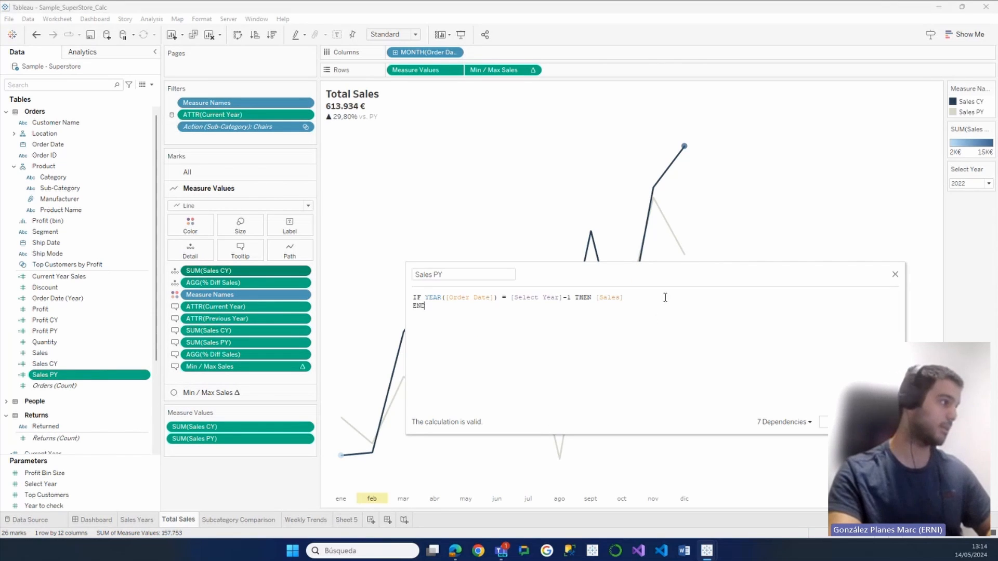
left_click(894, 275)
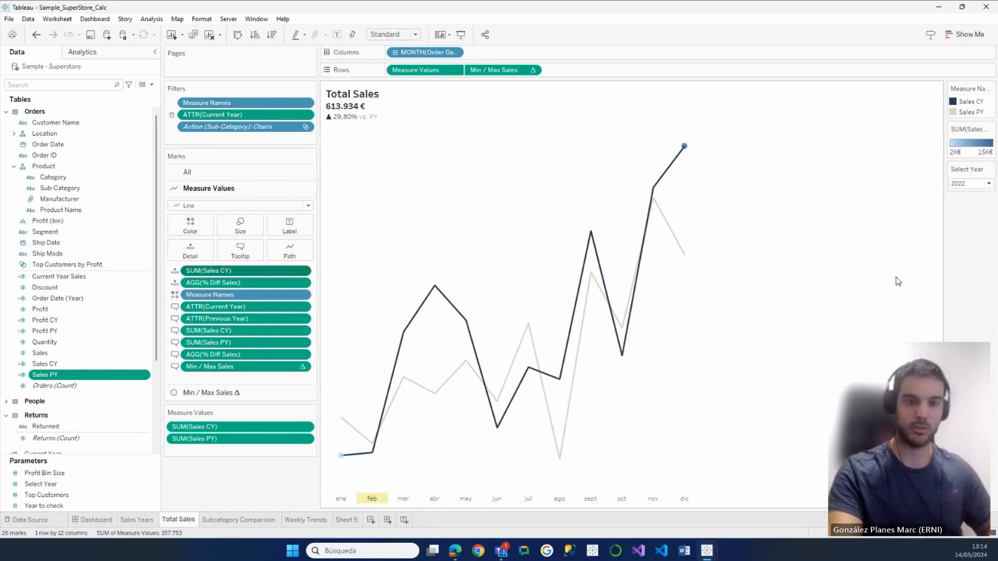
On Sheet 5, replace Sales in the rows with Sales CY and remove Current Year Sales from the line's color.
key("ctrl+Tab")
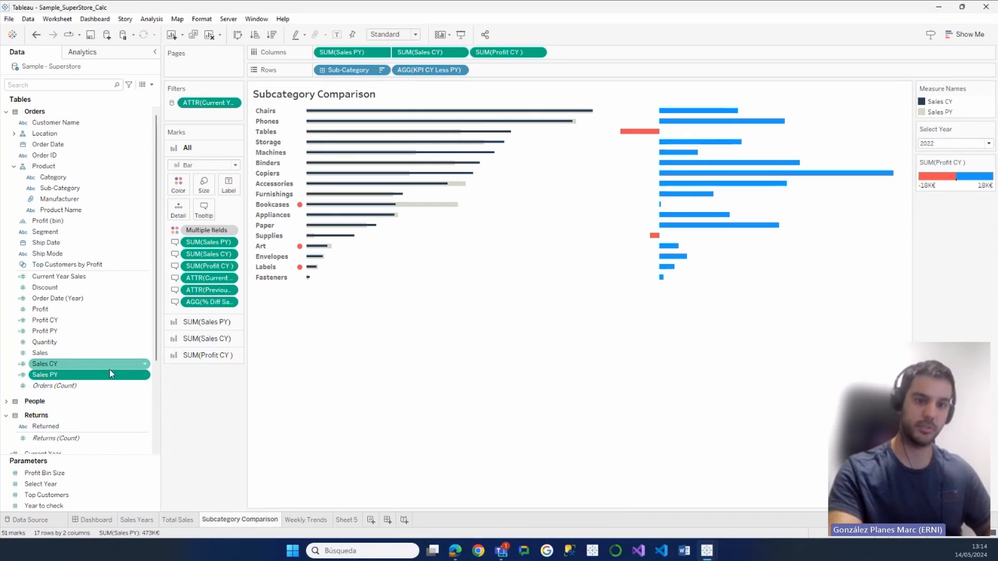
left_click(356, 519)
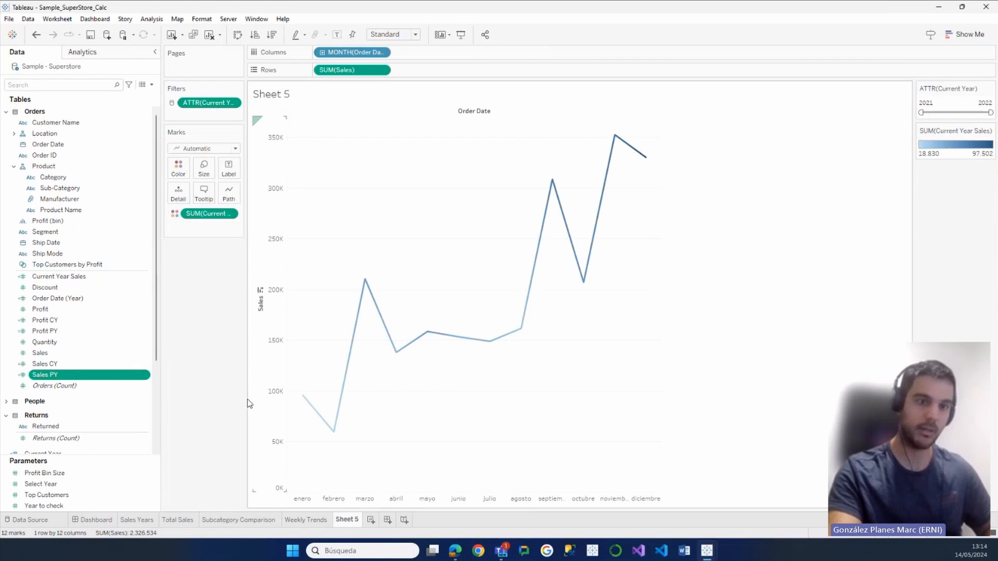
left_click_drag(60, 364, 343, 67)
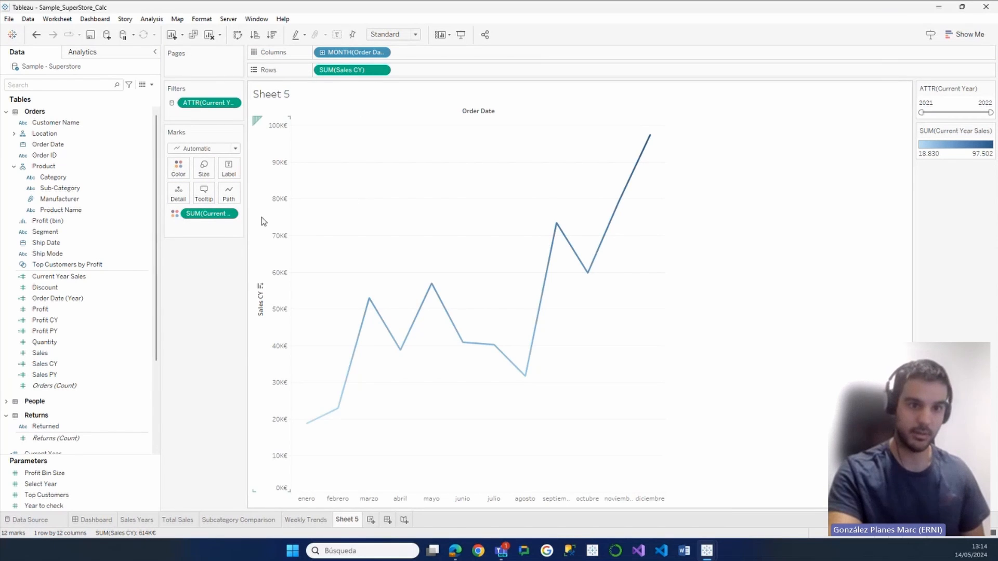
left_click_drag(211, 217, 207, 274)
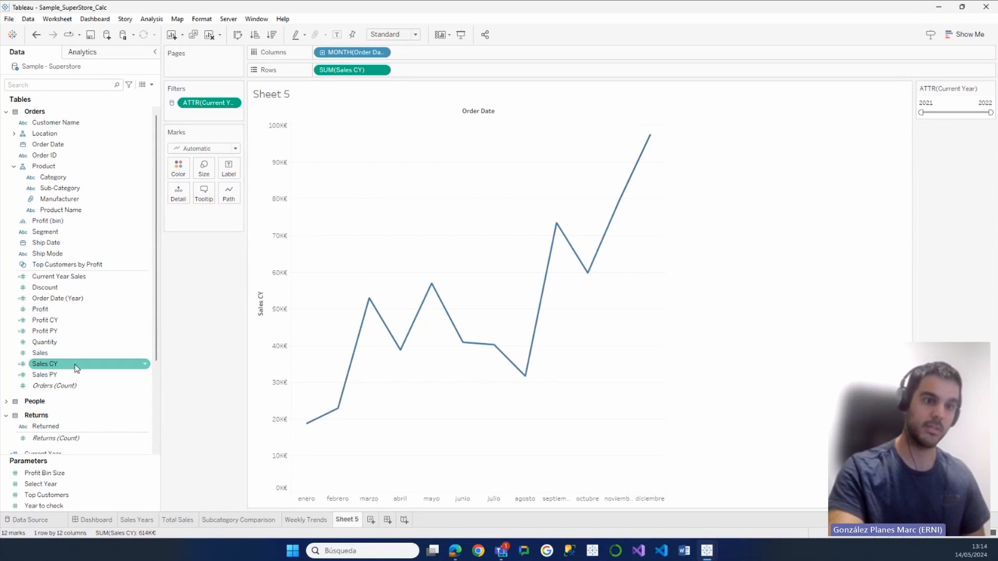
Add Sales PY to the rows and combine it with Sales CY on one shared axis.
left_click_drag(71, 374, 453, 72)
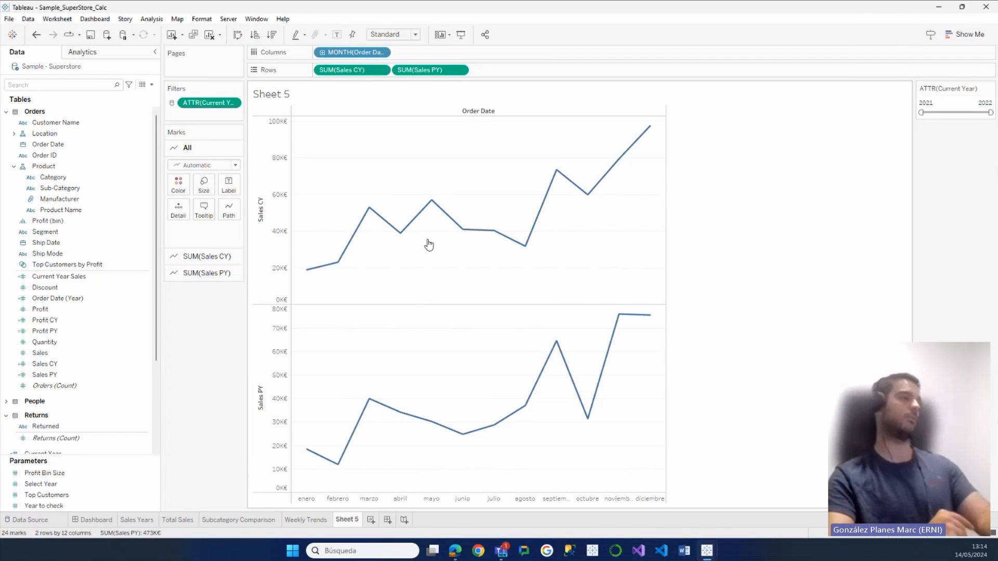
left_click_drag(410, 69, 320, 71)
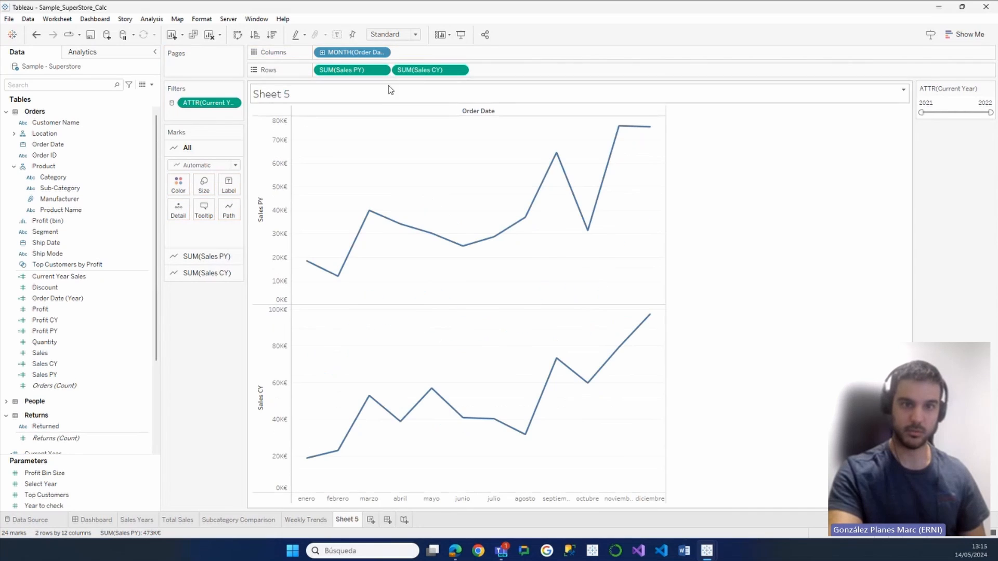
left_click_drag(408, 86, 284, 134)
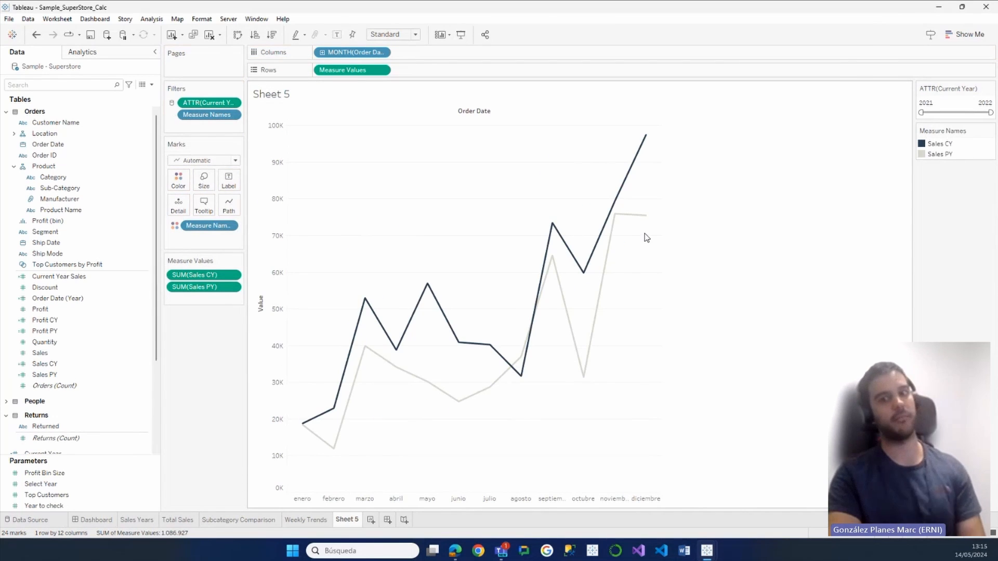
mouse_move(627, 180)
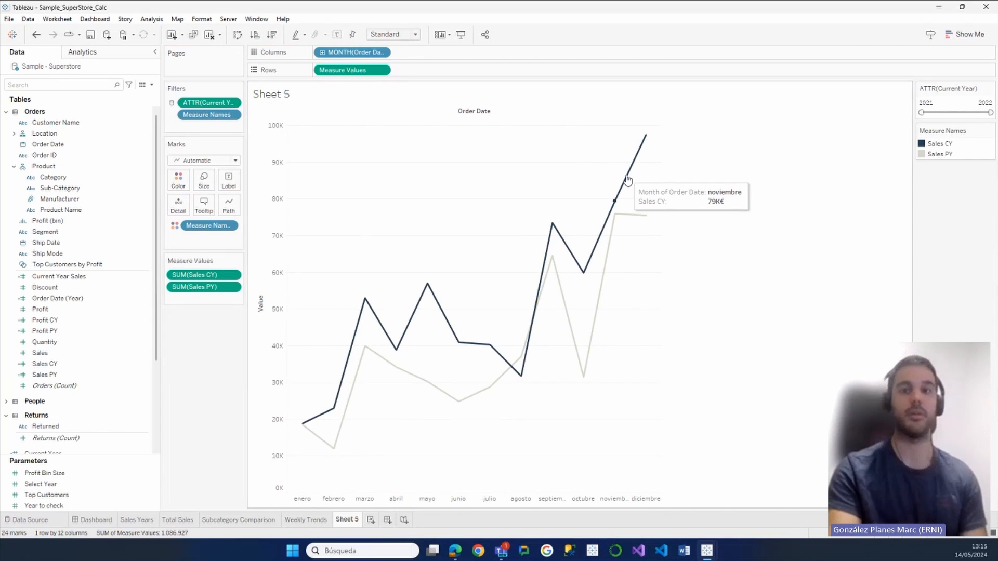
Check the color assigned to the Sales CY line on Sheet 5 without changing it.
double_click(930, 144)
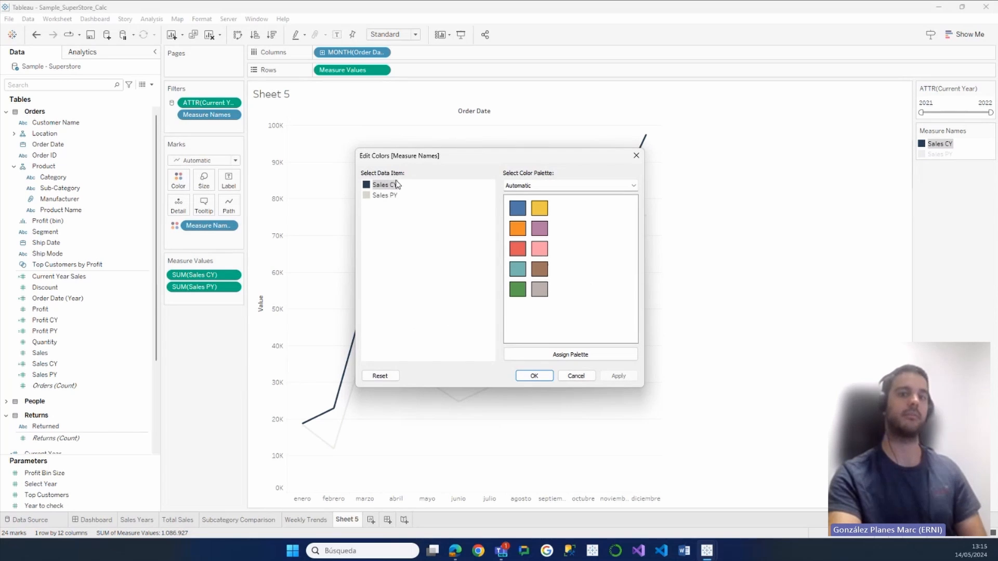
double_click(379, 186)
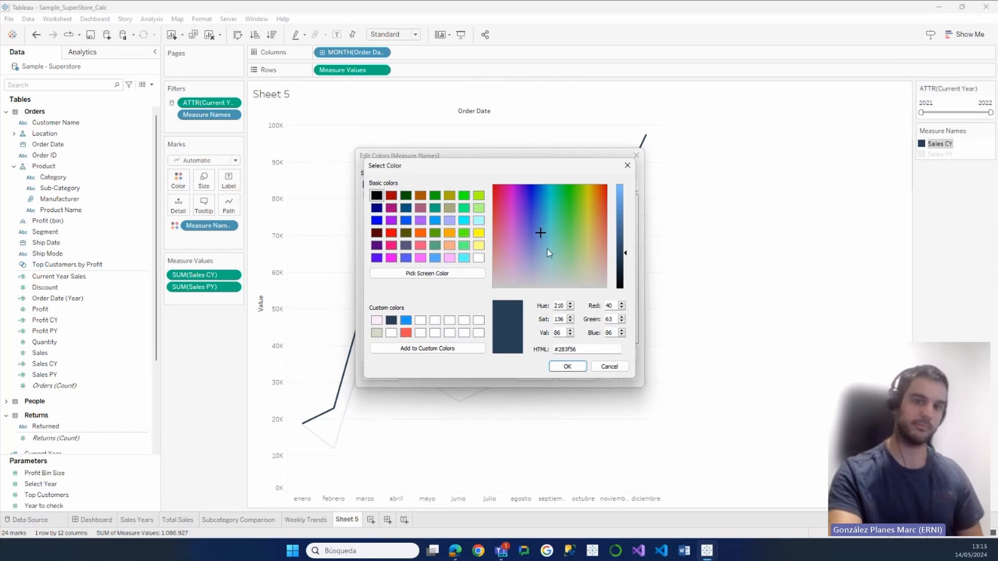
left_click(627, 166)
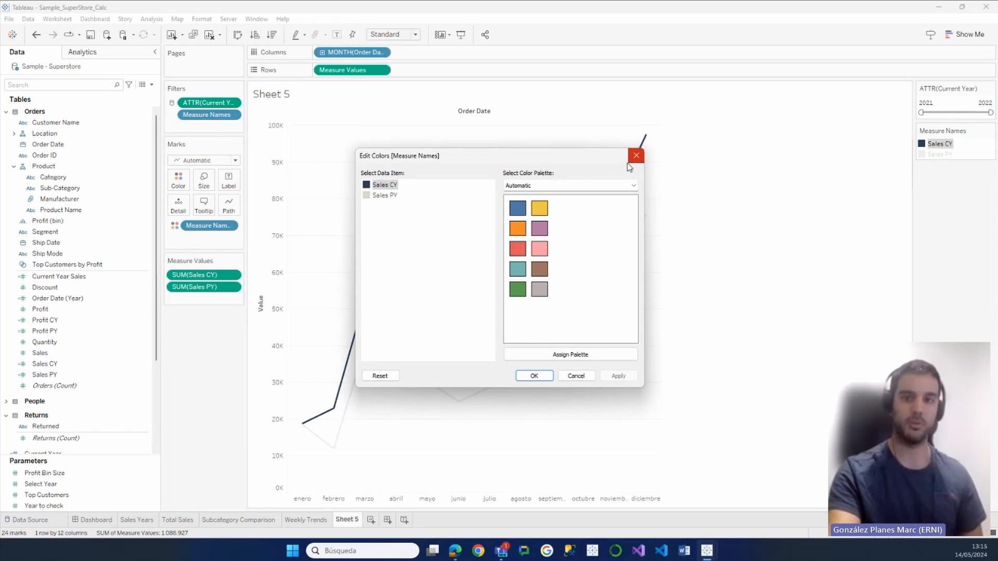
left_click(635, 155)
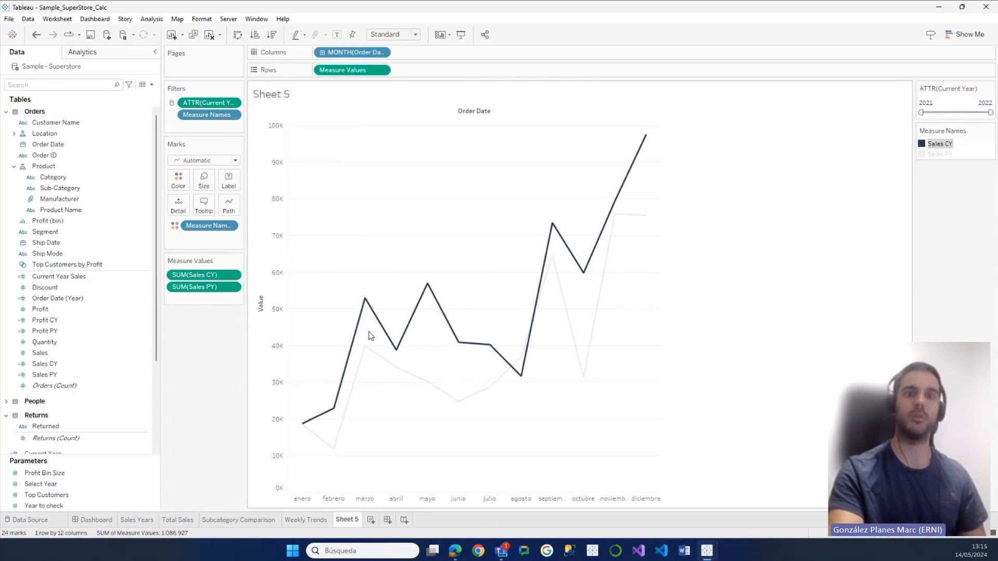
Check the formula of the existing % Diff Sales calculated field without changing it.
mouse_move(559, 228)
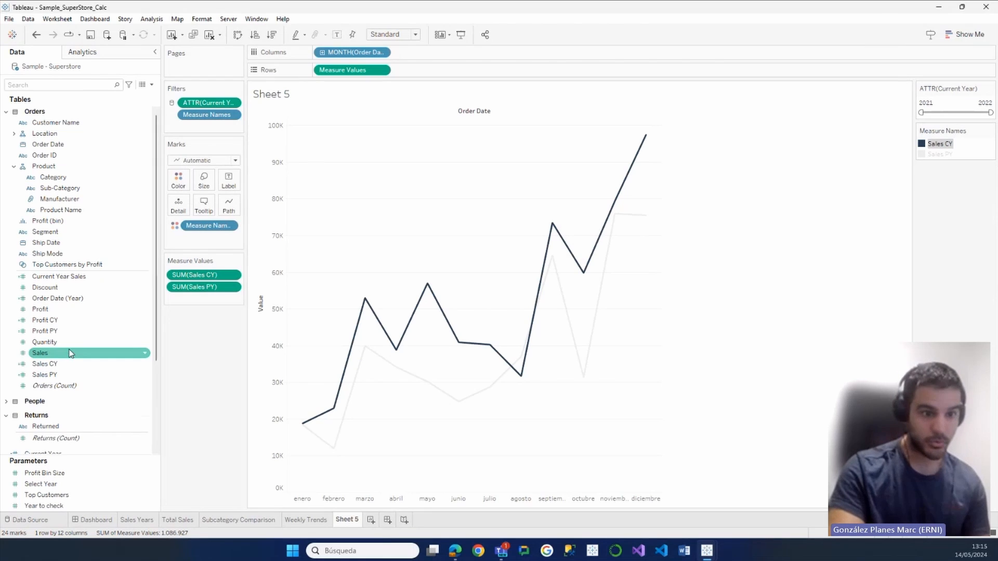
scroll(72, 359, "down", 3)
right_click(74, 388)
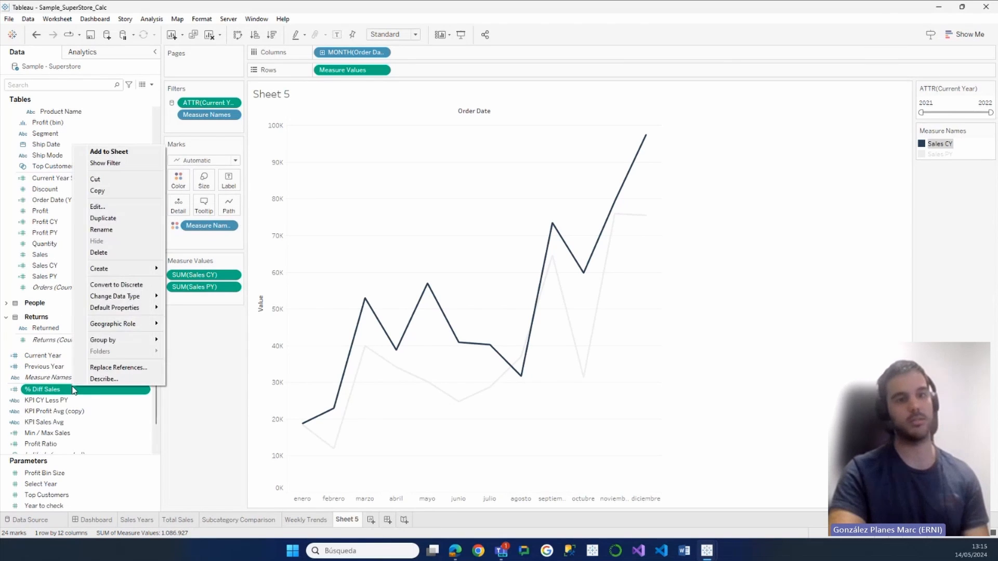
left_click(131, 207)
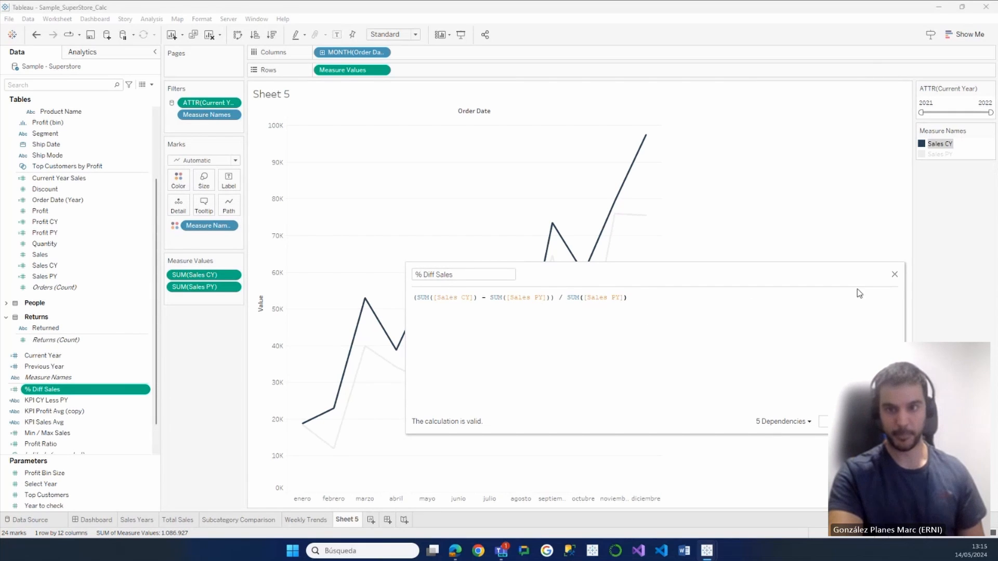
left_click(894, 275)
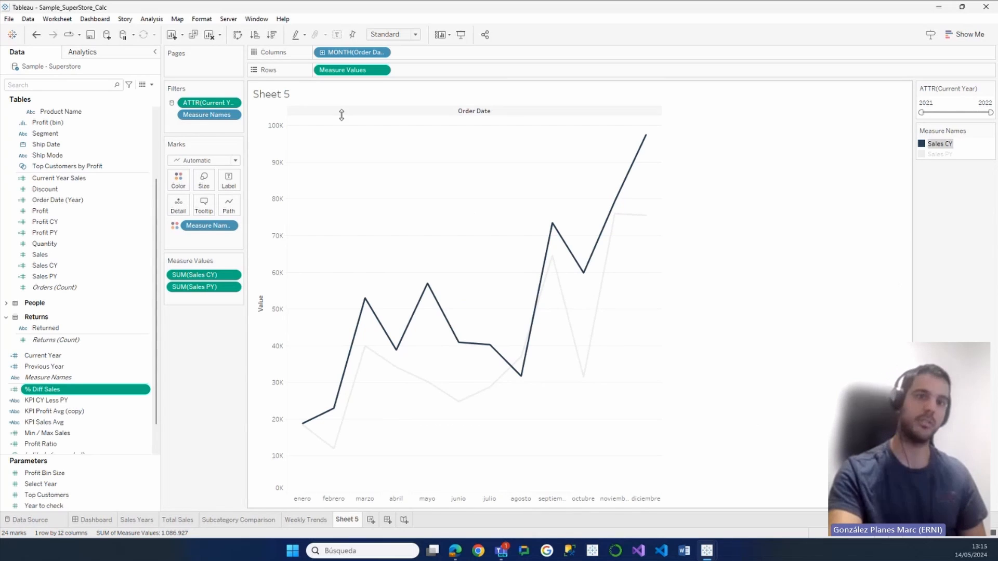
Add % Diff Sales to the chart's tooltip and insert it on its own line above the sheet name in Sheet 5's title.
left_click_drag(86, 394, 210, 213)
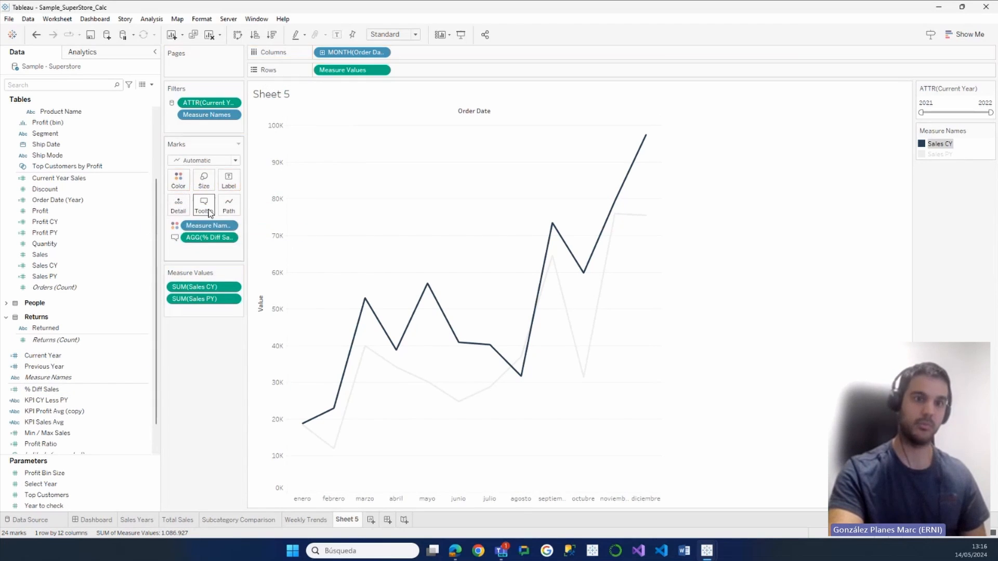
double_click(289, 96)
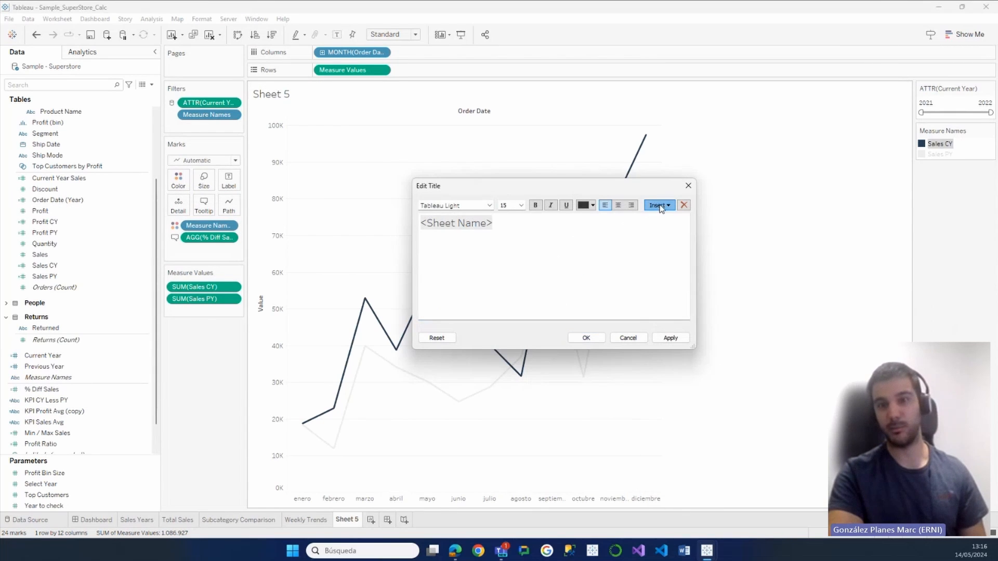
left_click(659, 206)
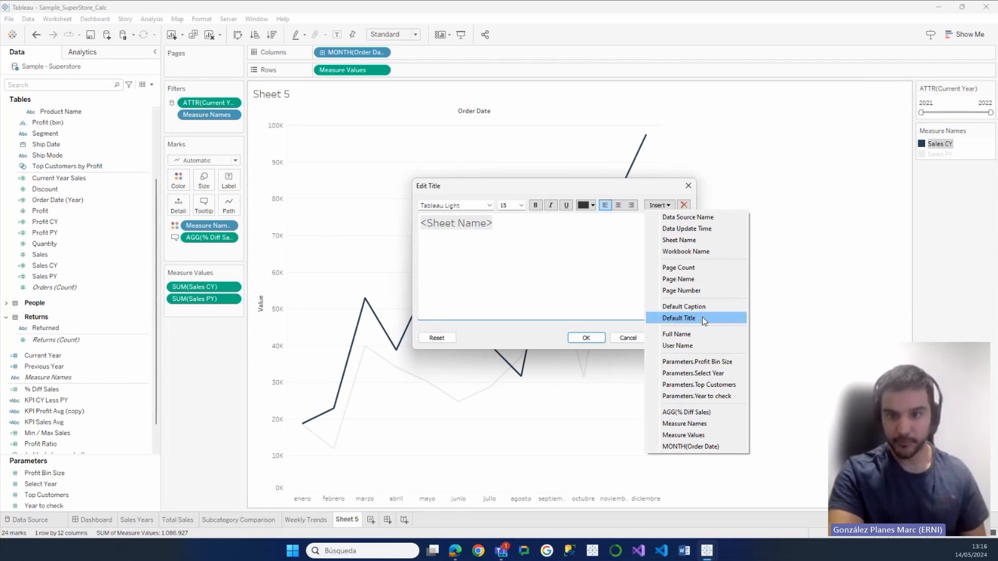
left_click(708, 411)
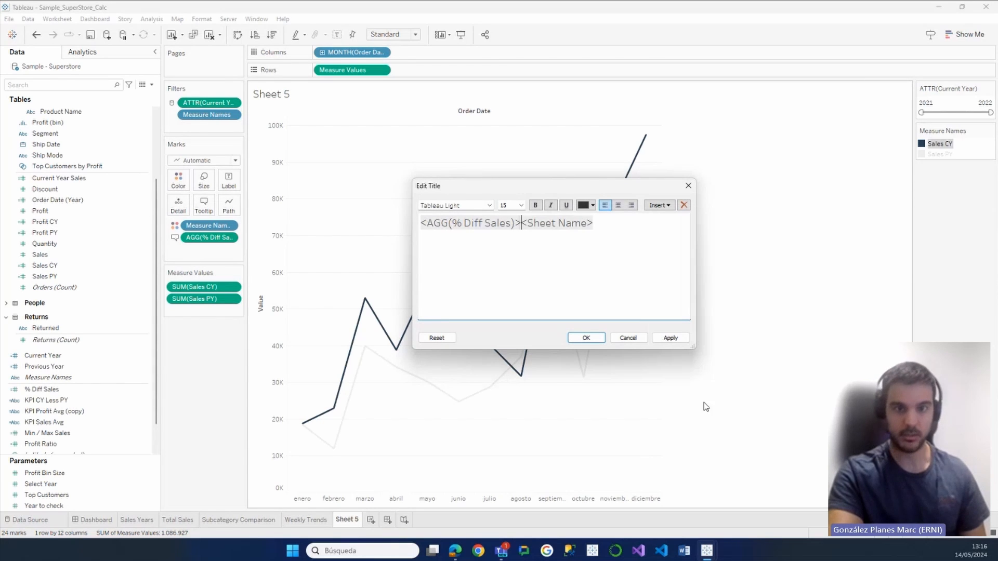
key("Return")
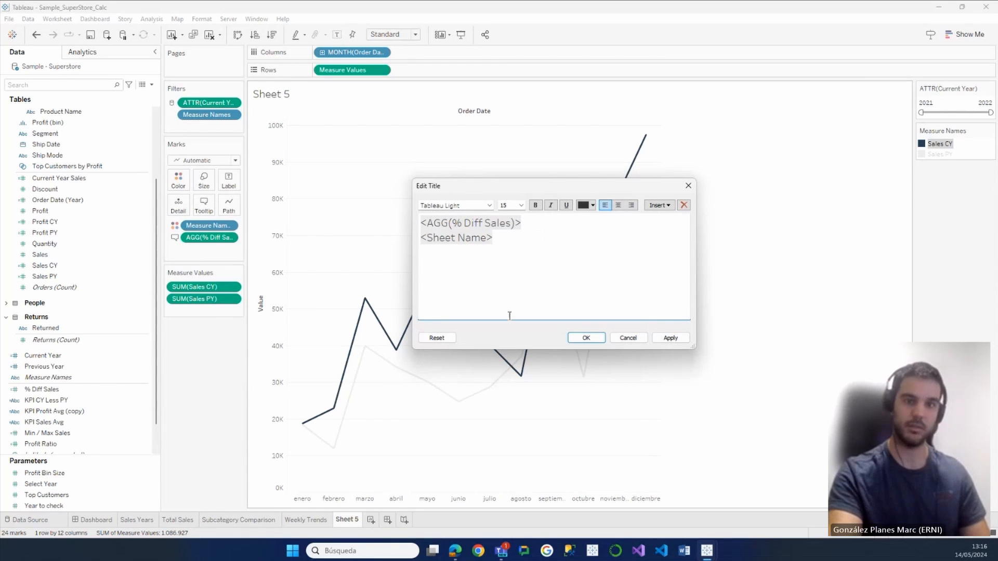
left_click(669, 338)
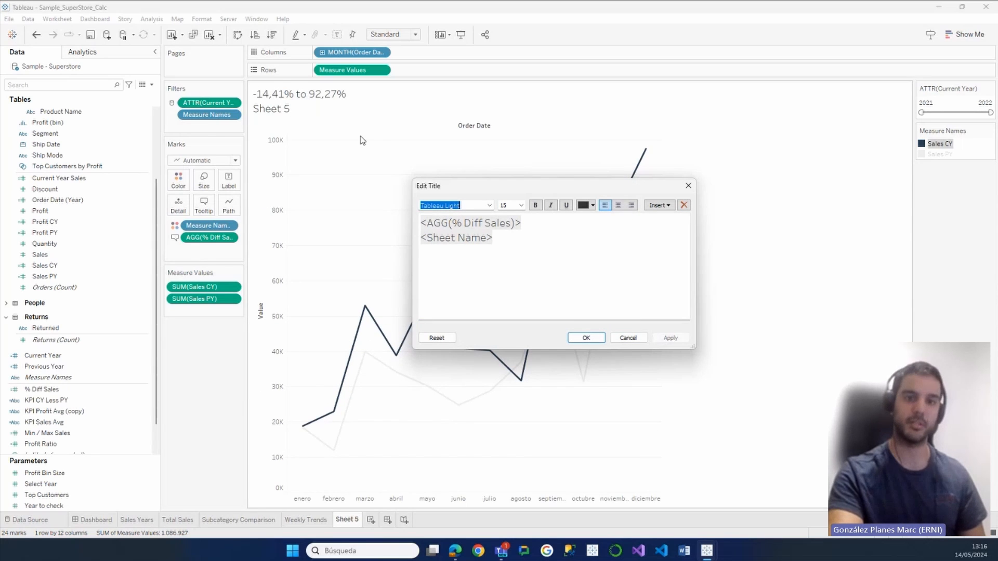
Wrap the AGG(% Diff Sales) field in Sheet 5's title in curly braces, apply the change and leave the title editor.
triple_click(428, 224)
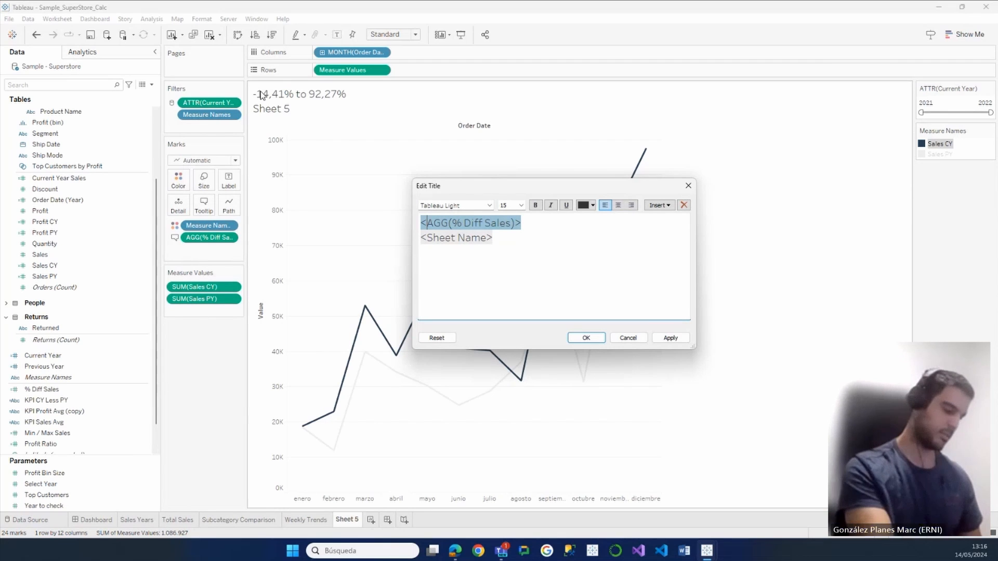
type("{")
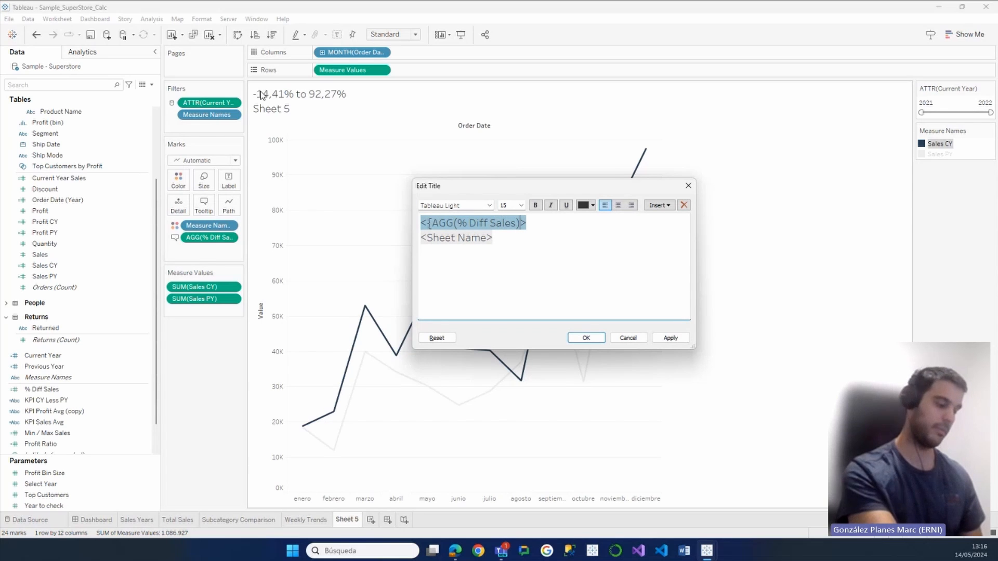
type("}")
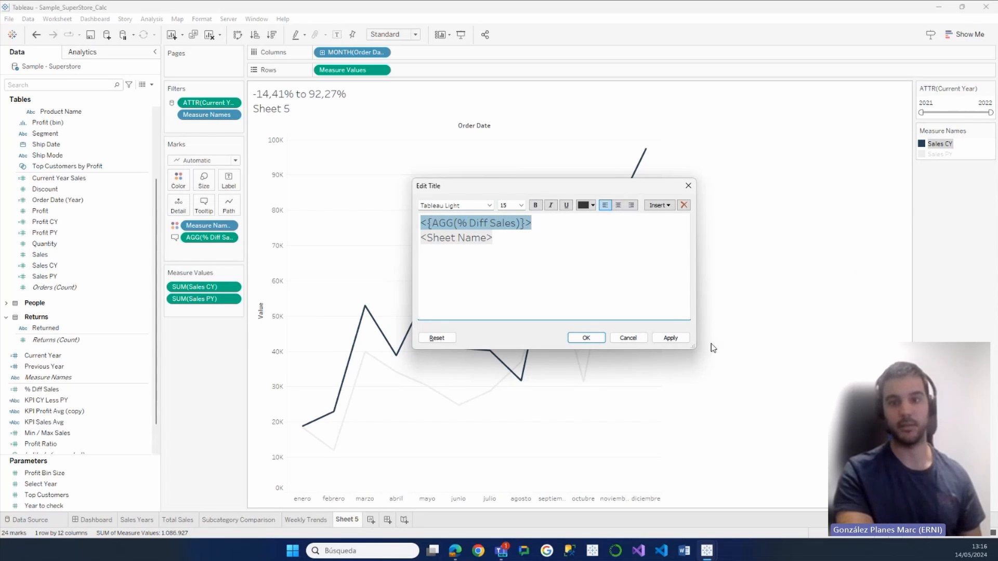
left_click(670, 338)
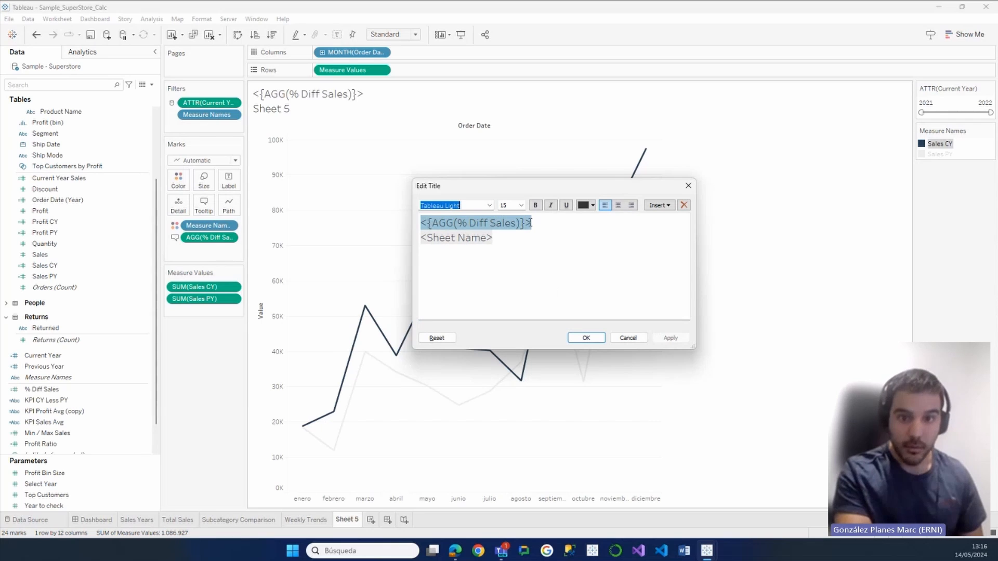
left_click_drag(530, 223, 396, 224)
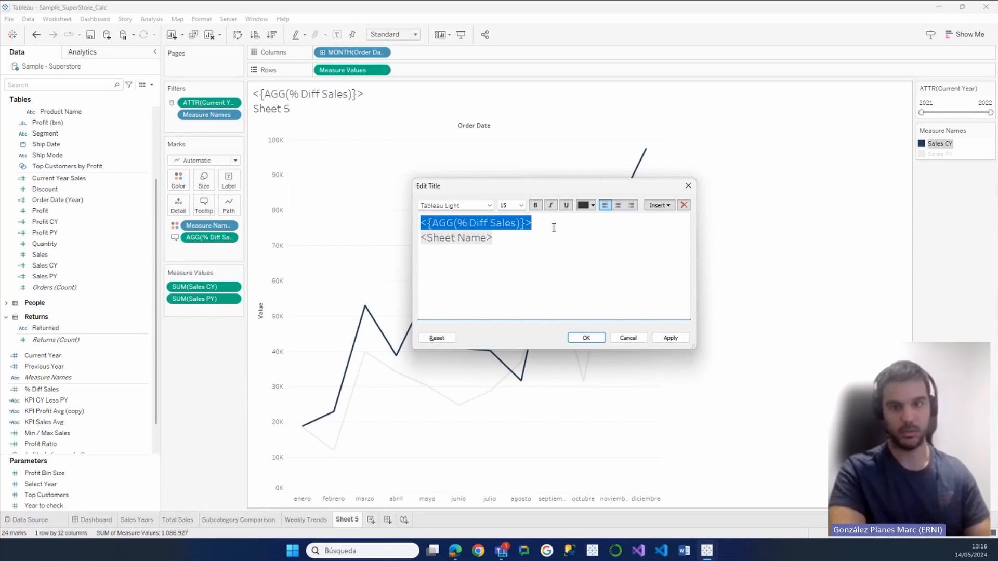
left_click(636, 338)
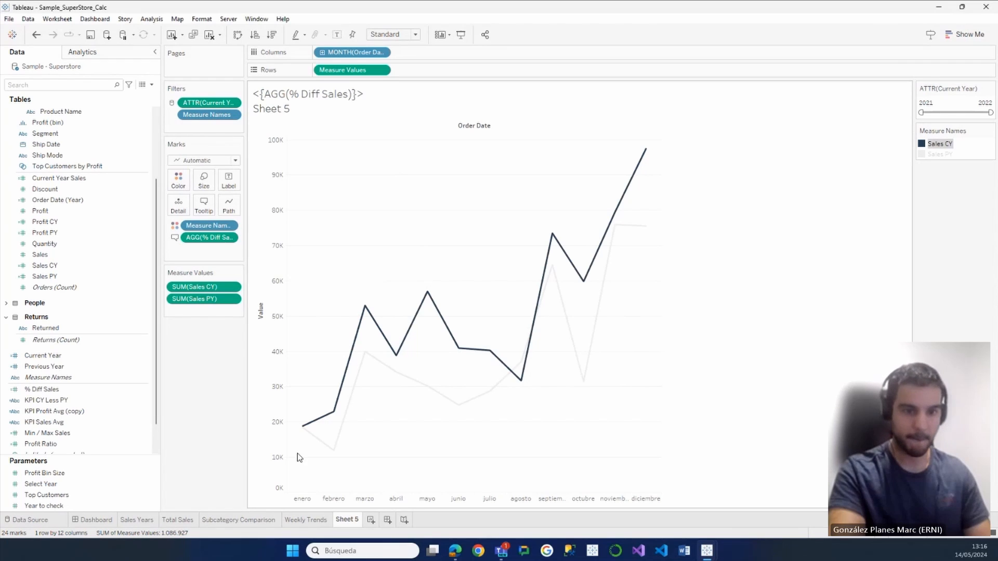
Examine how the Total Sales sheet's title builds its Sales CY and % Diff Sales expressions, leaving the title unchanged.
left_click(171, 521)
left_click(145, 521)
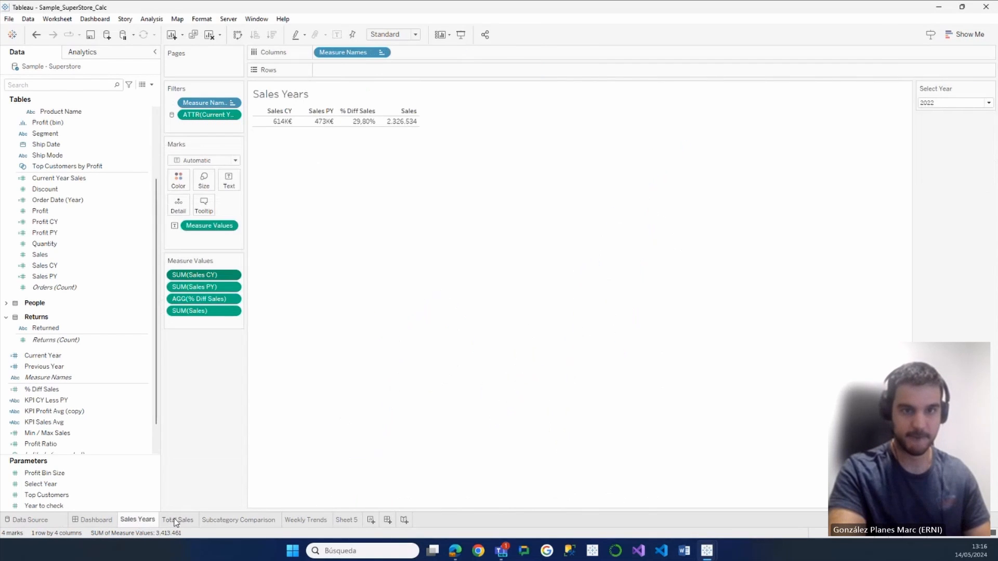
left_click(177, 521)
double_click(358, 114)
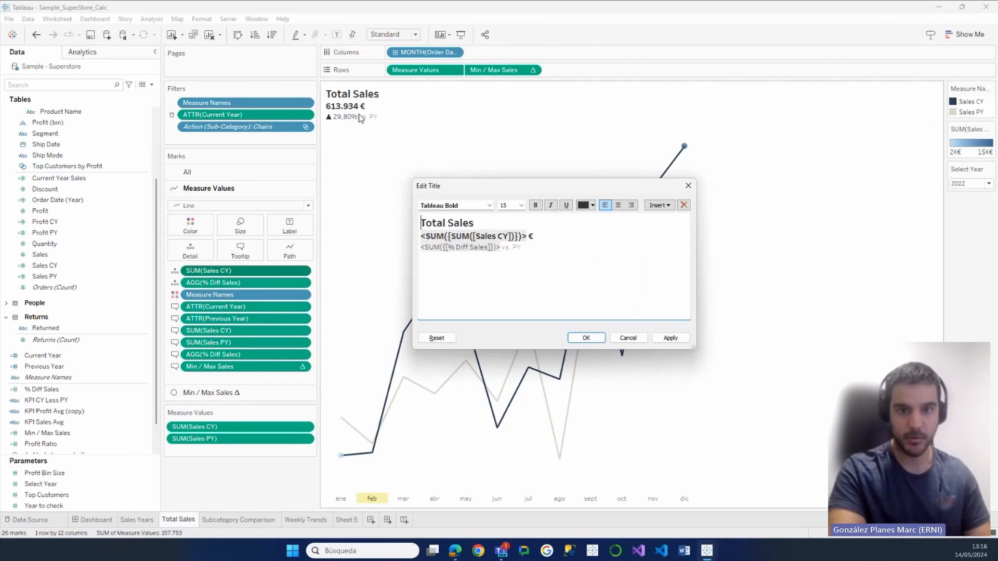
mouse_move(449, 236)
left_mouse_down()
mouse_move(528, 236)
mouse_move(445, 249)
left_mouse_up()
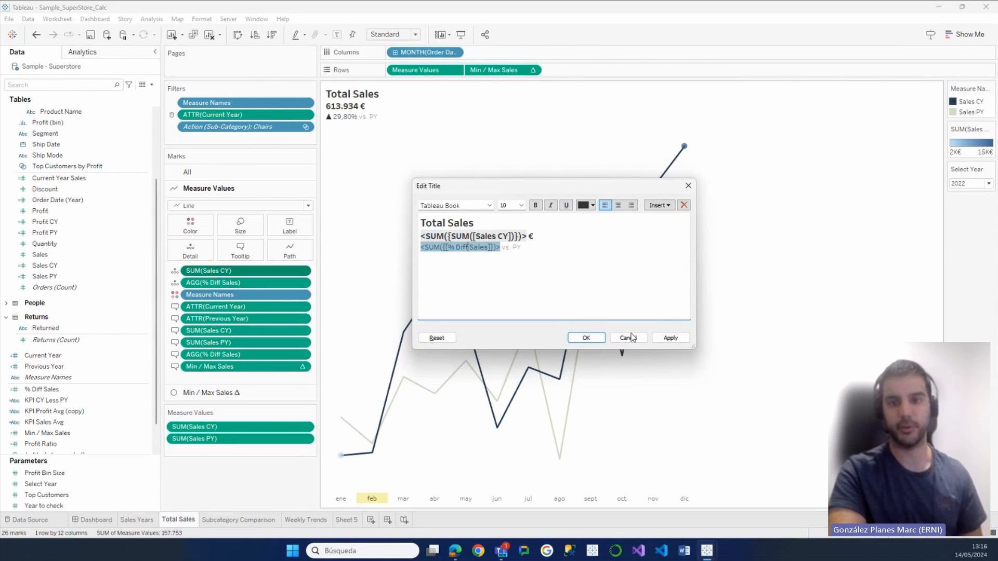
left_click(578, 271)
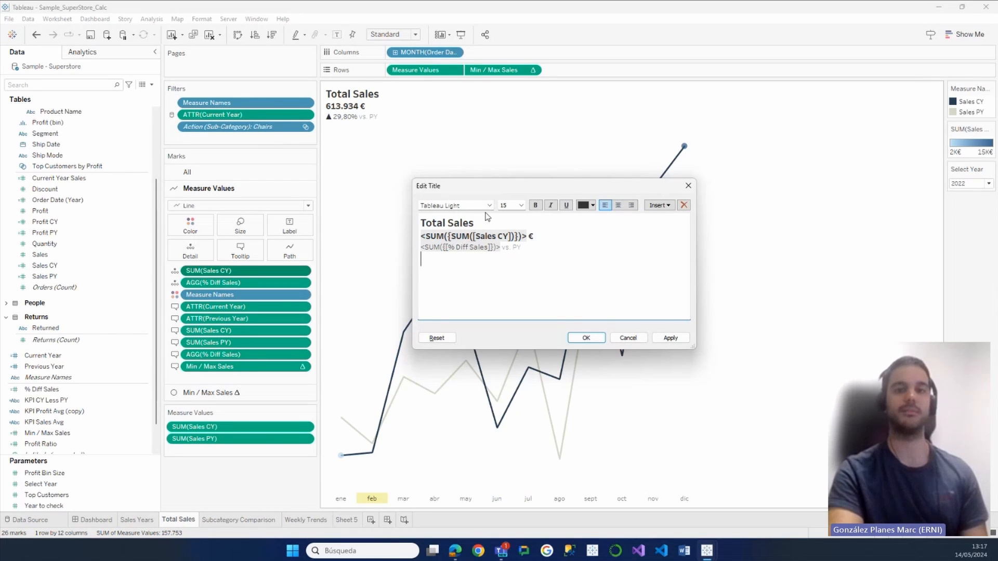
left_click_drag(500, 189, 489, 255)
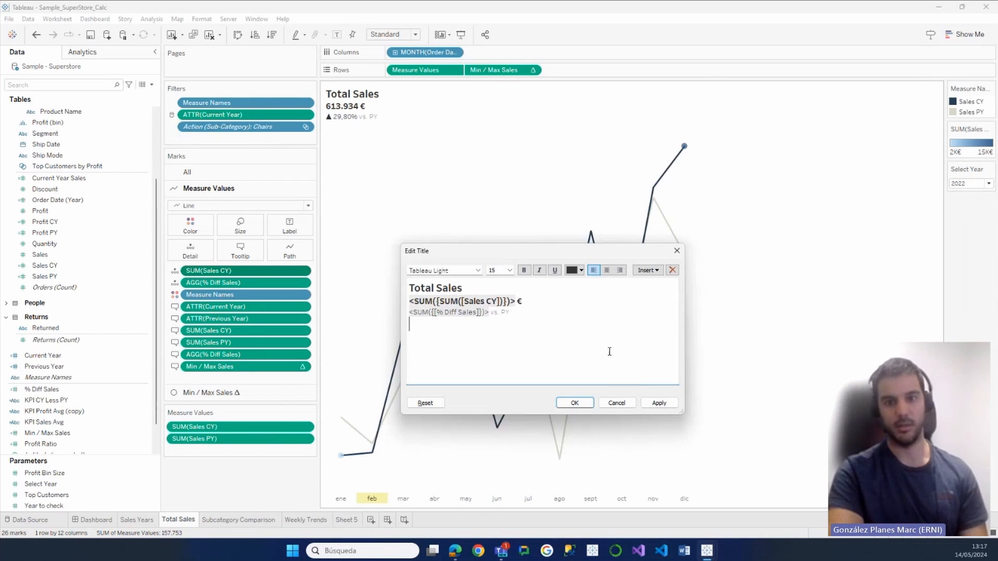
left_click(617, 403)
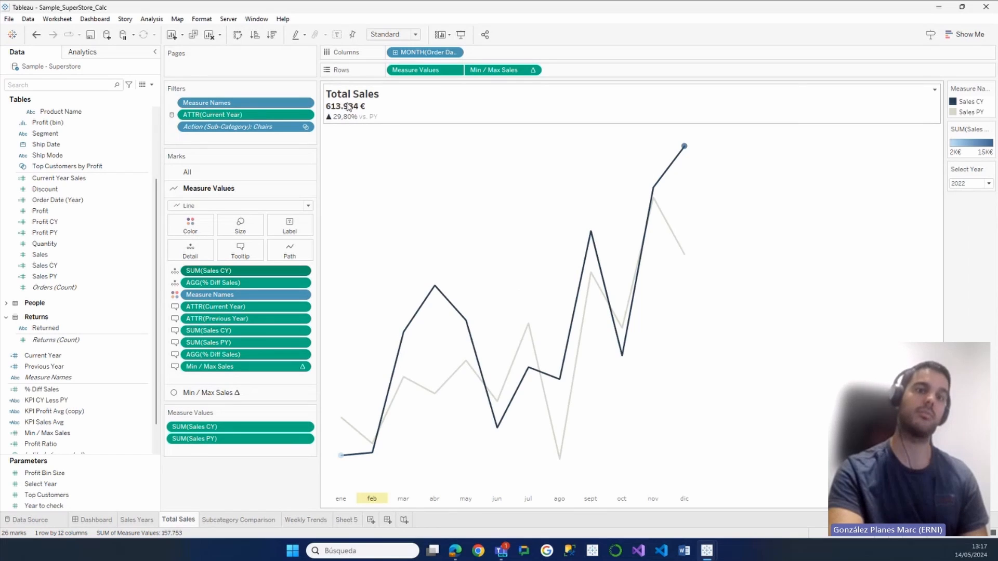
double_click(349, 107)
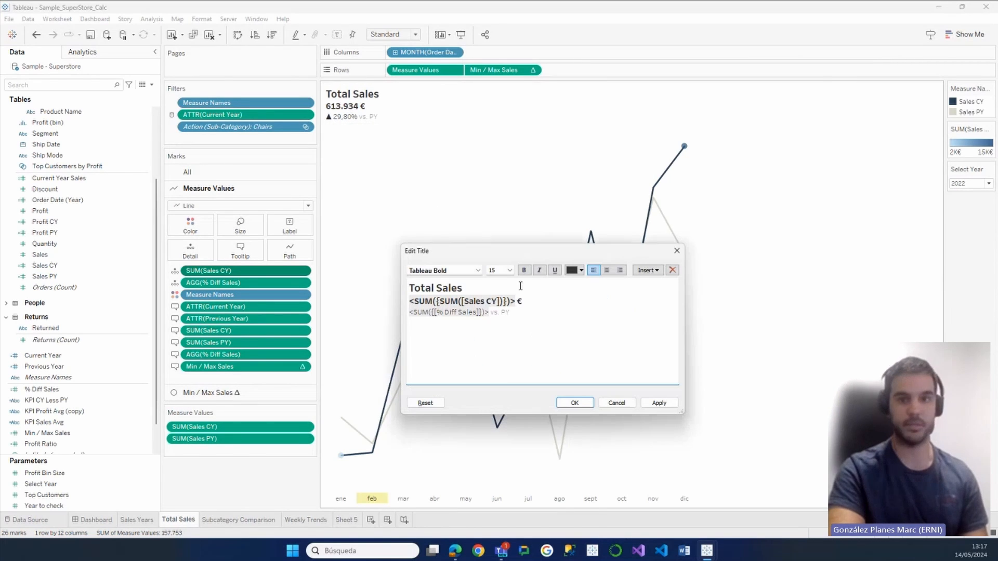
left_click(676, 251)
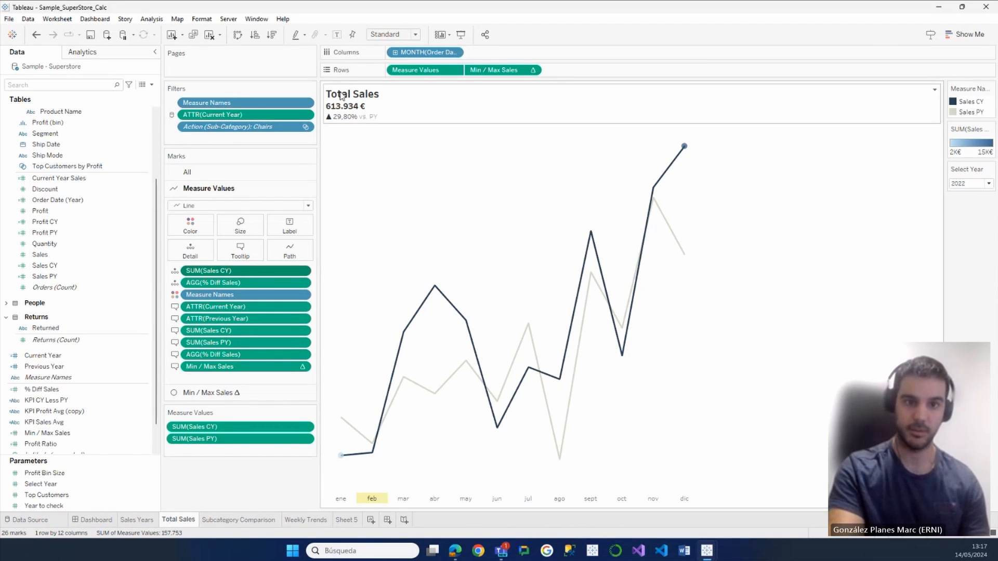
On the Subcategory Comparison sheet, remove Profit CY from the columns, then undo the removal.
left_click(251, 522)
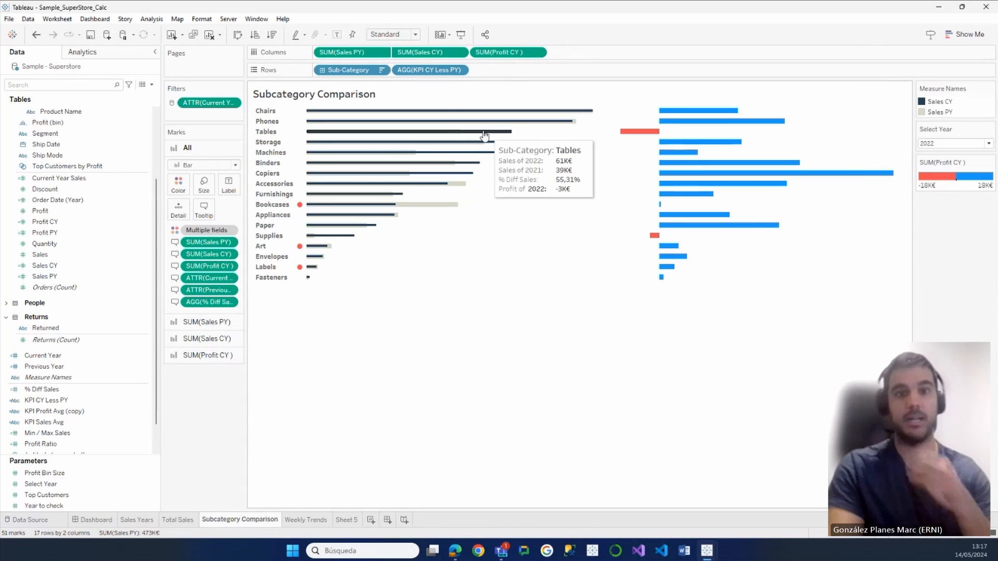
mouse_move(458, 110)
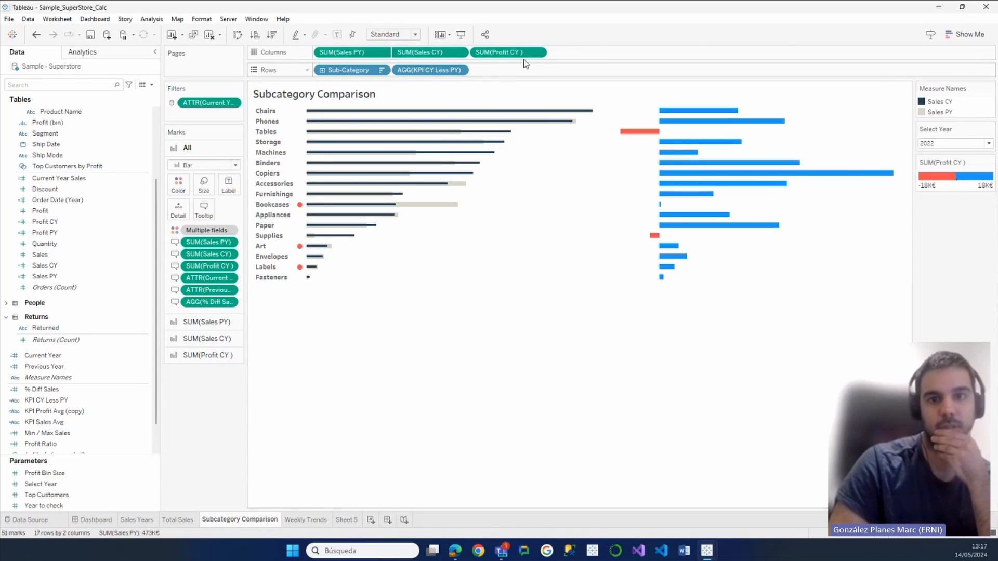
left_click_drag(509, 52, 229, 382)
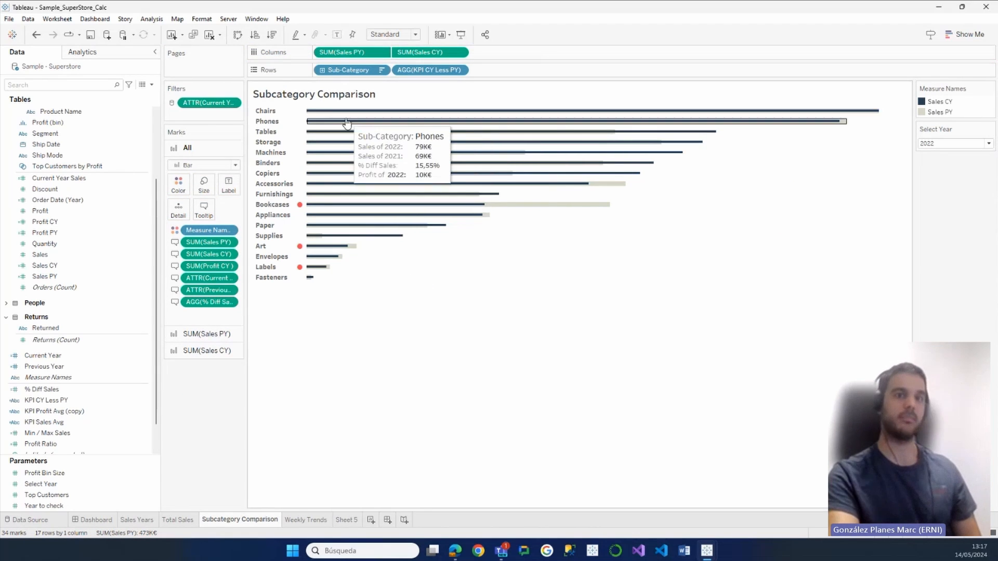
mouse_move(354, 113)
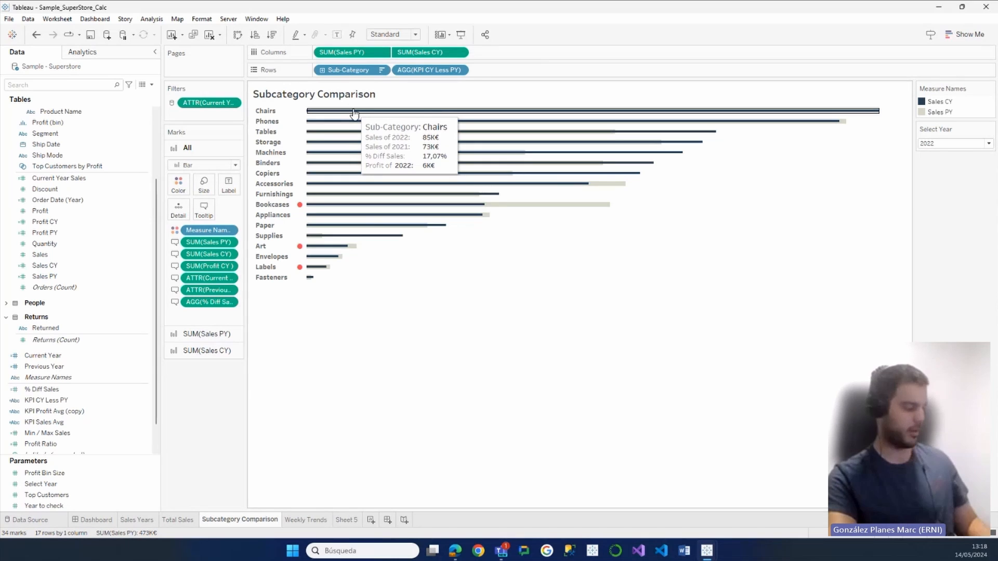
key("ctrl+z")
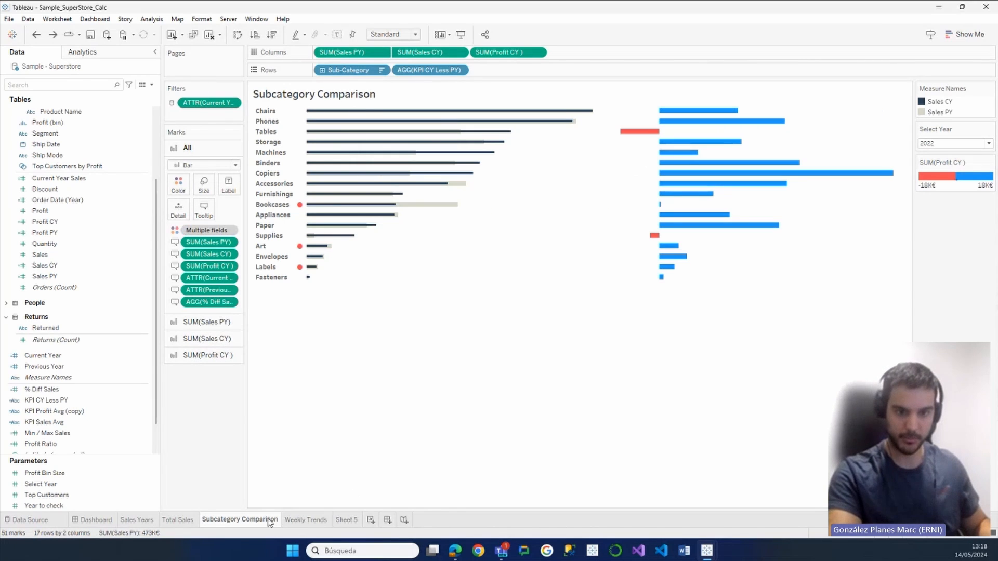
Create a new worksheet with Sub-Category on rows and Profit CY and Profit PY side by side on columns.
left_click(371, 520)
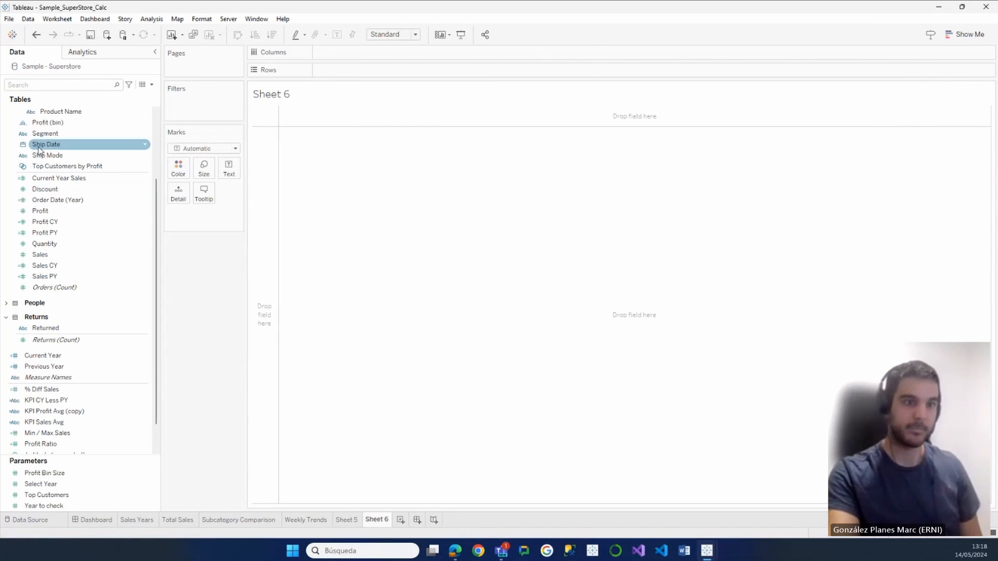
scroll(73, 124, "up", 3)
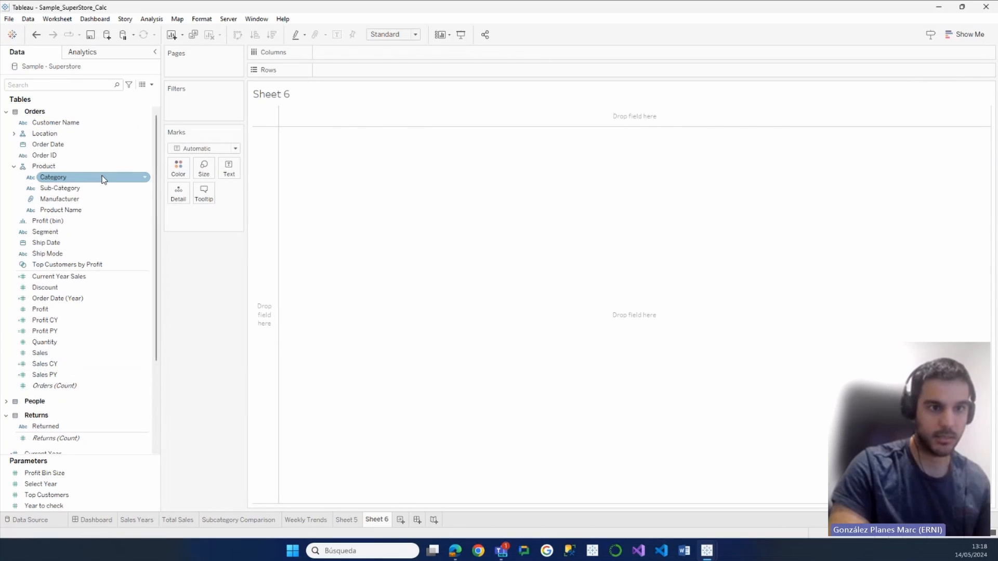
left_click(70, 189)
left_click_drag(71, 194, 328, 70)
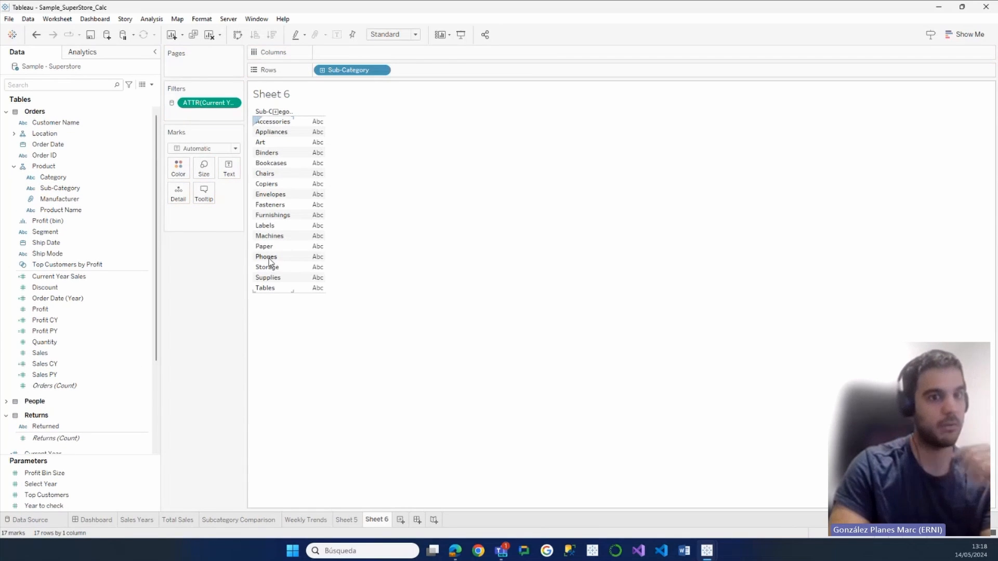
left_click(110, 180)
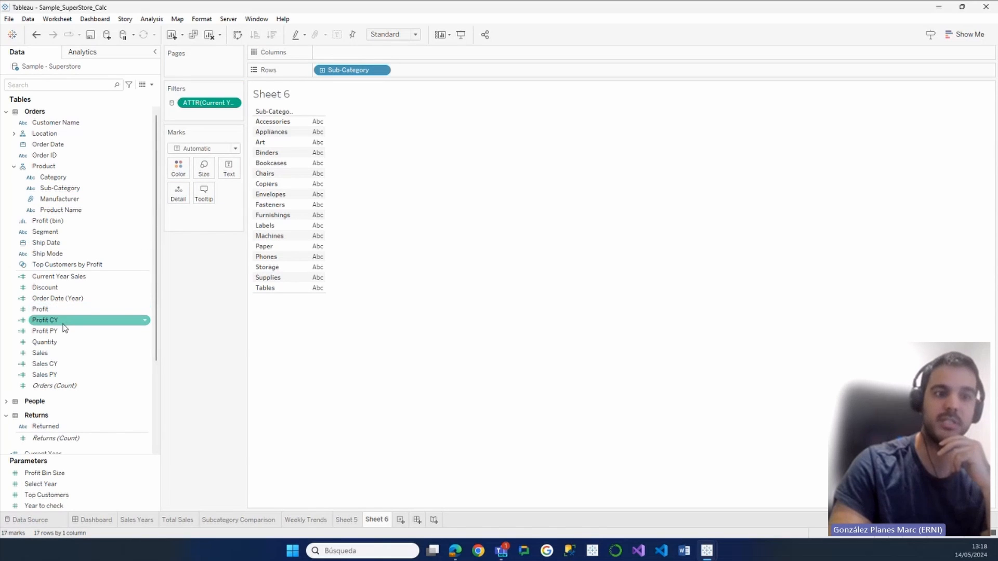
left_click_drag(62, 327, 404, 55)
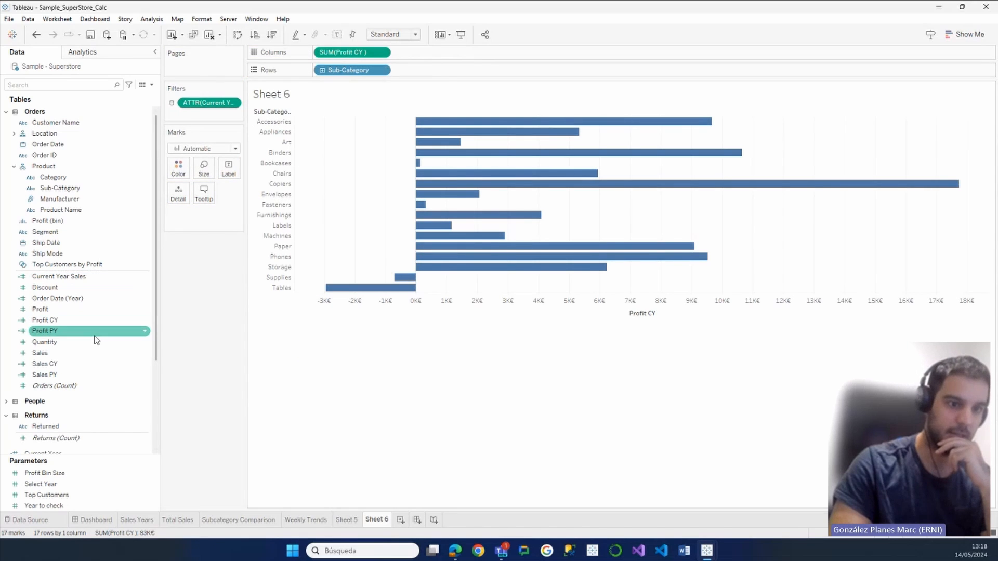
left_click_drag(96, 340, 475, 56)
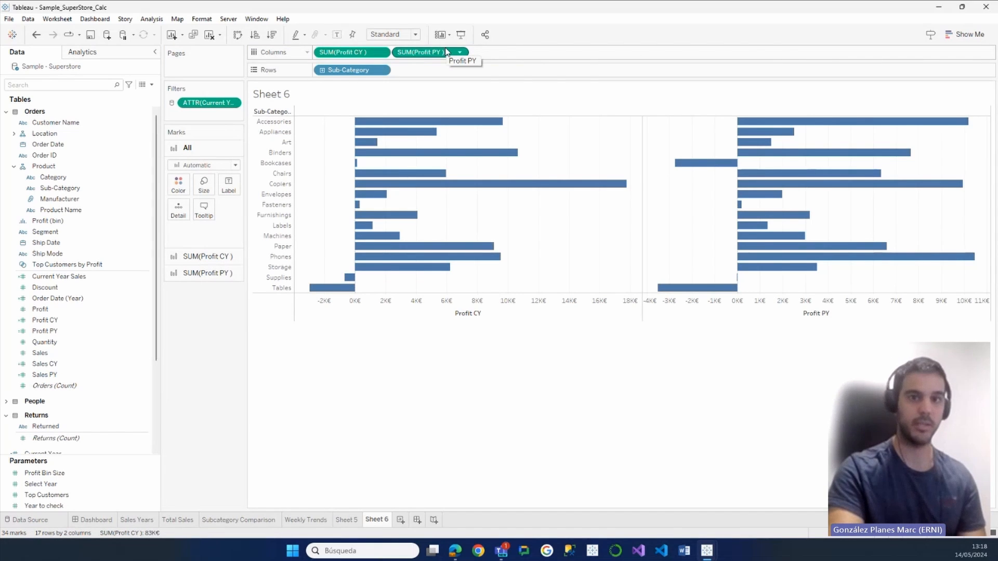
Examine the Profit CY calculated field's formula, leave it unedited, and inspect the profit bars of the subcategories.
left_click(76, 278)
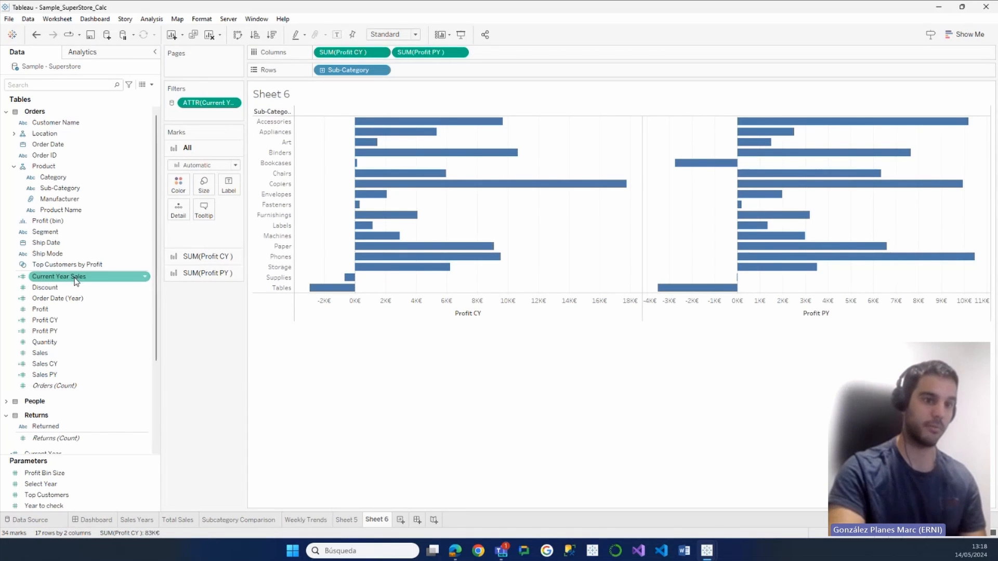
right_click(60, 323)
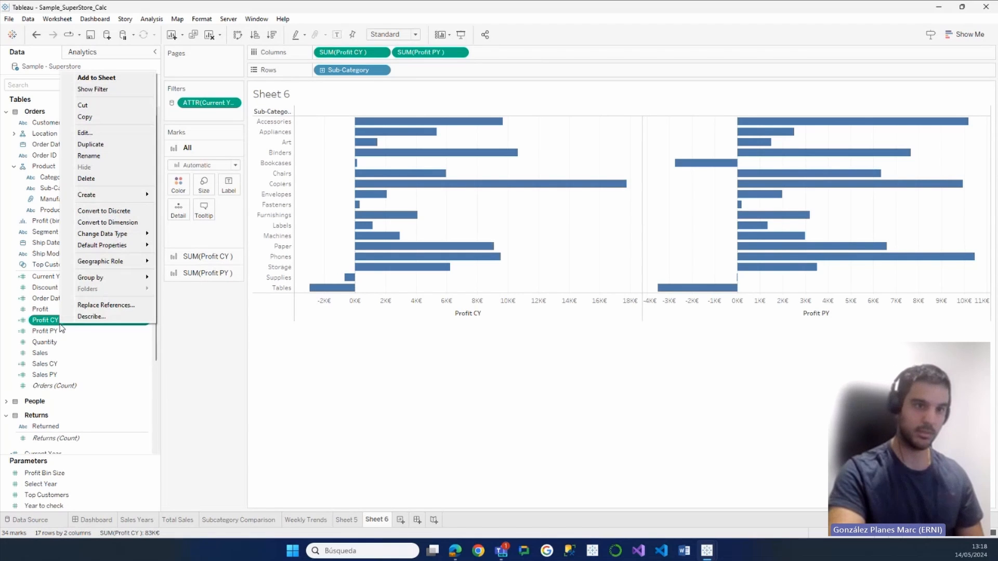
left_click(98, 136)
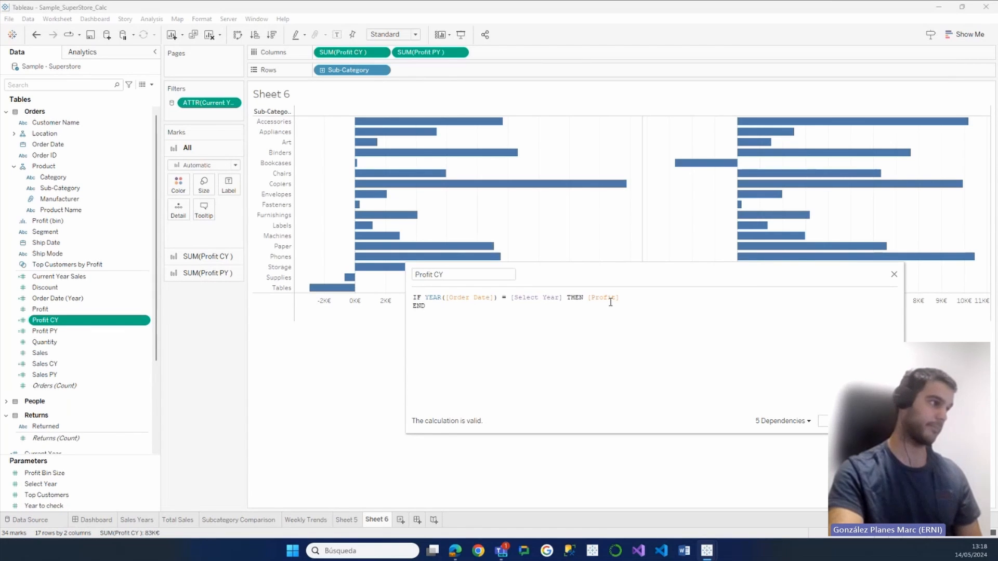
left_click(894, 274)
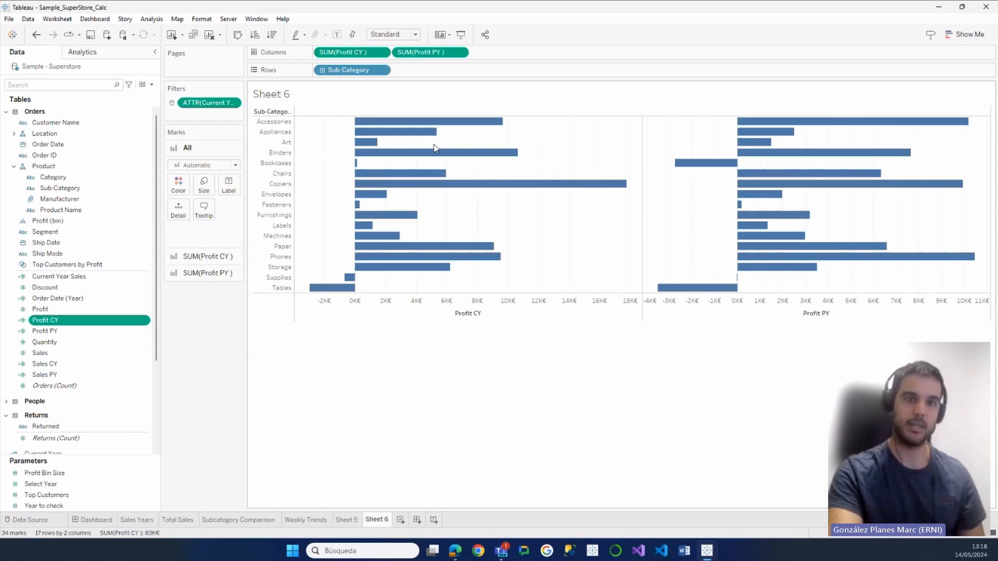
mouse_move(435, 135)
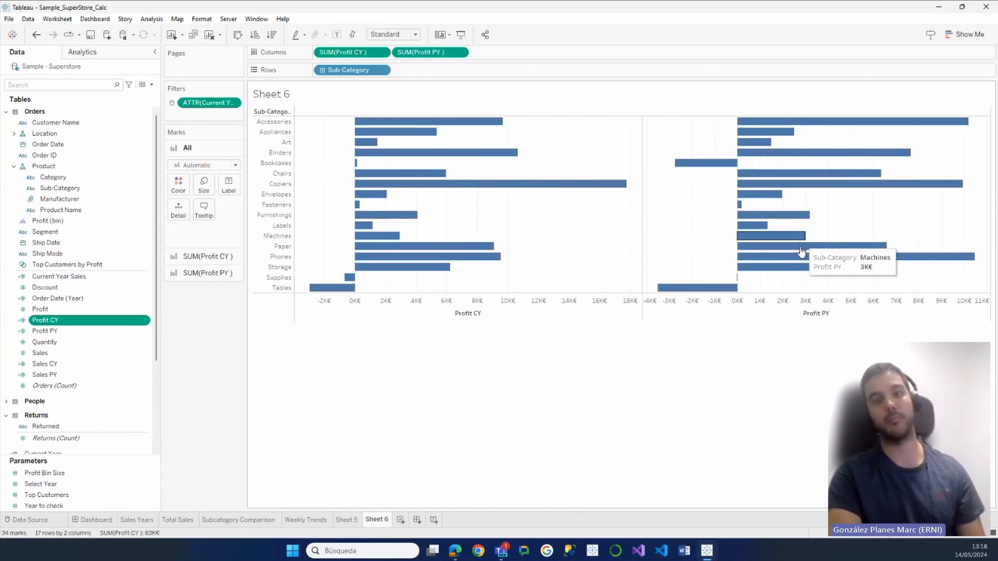
mouse_move(763, 264)
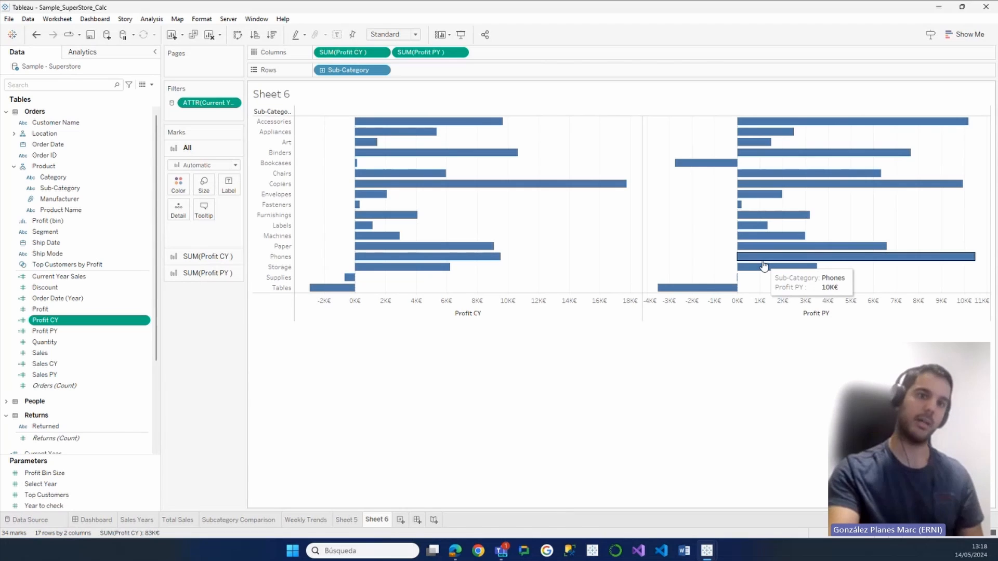
Color the Profit CY bars bright blue.
left_click(287, 123)
left_click(342, 124)
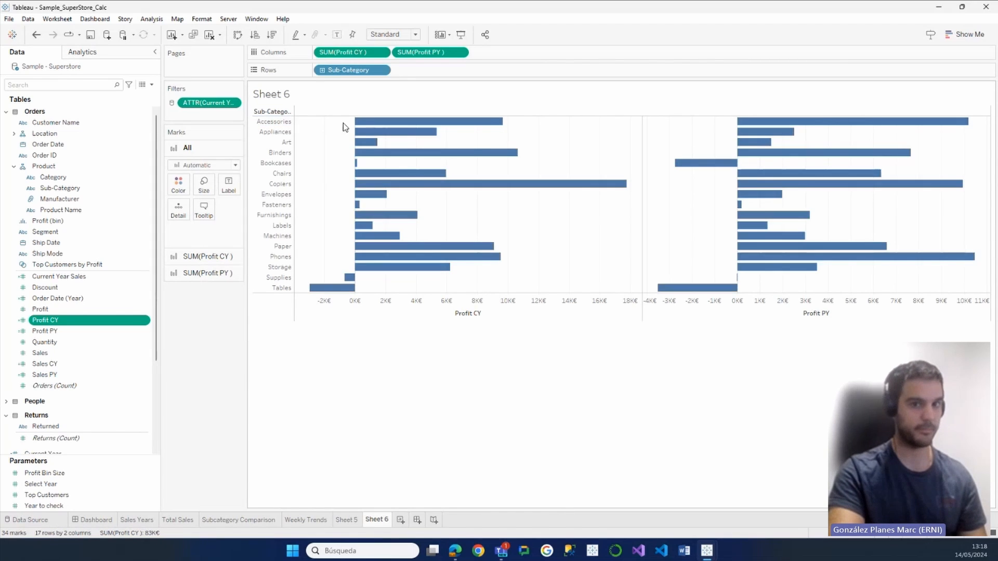
left_click(374, 123)
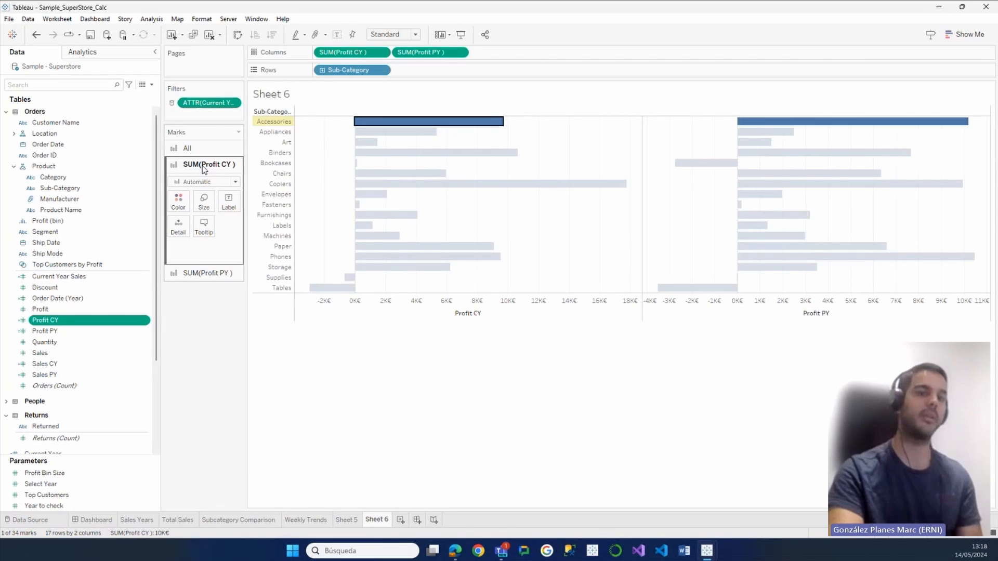
left_click(178, 200)
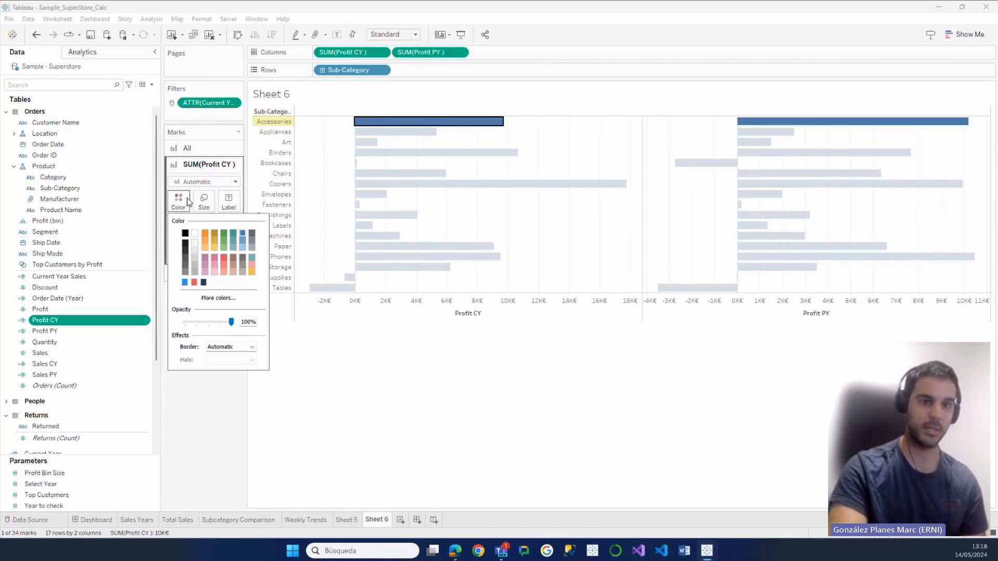
left_click(184, 282)
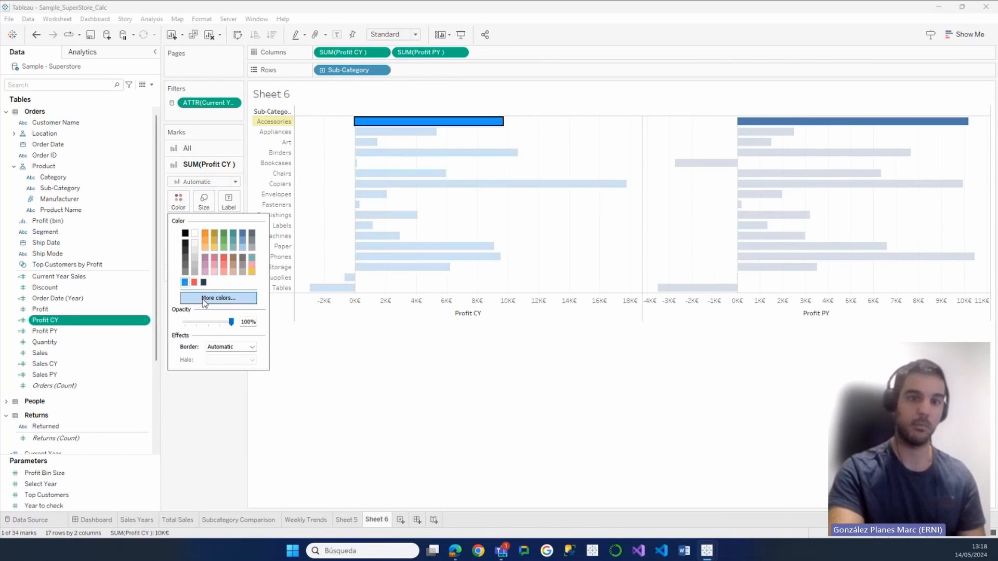
left_click(201, 407)
Make the Profit PY bars thinner and color them grey.
left_click(207, 271)
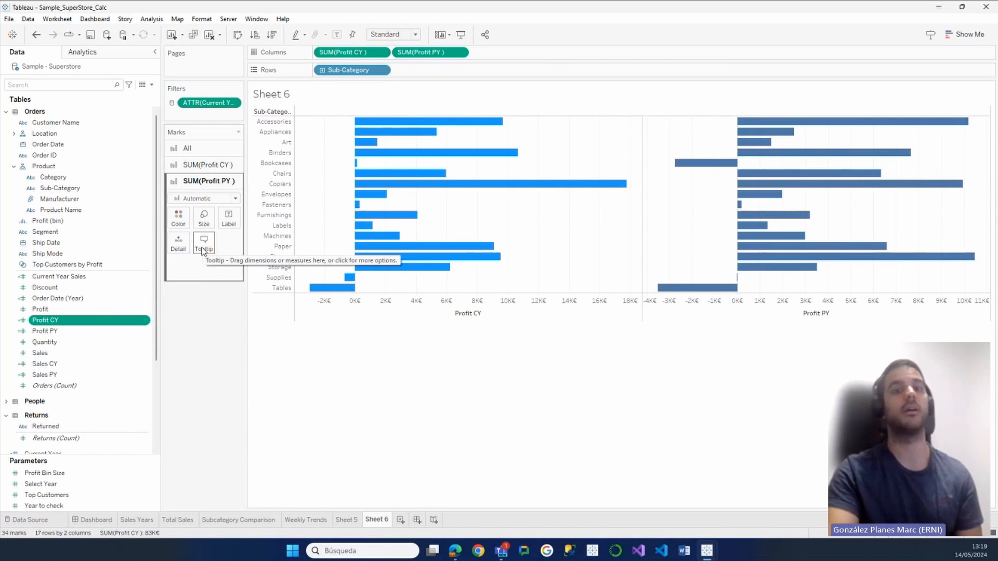
left_click(206, 222)
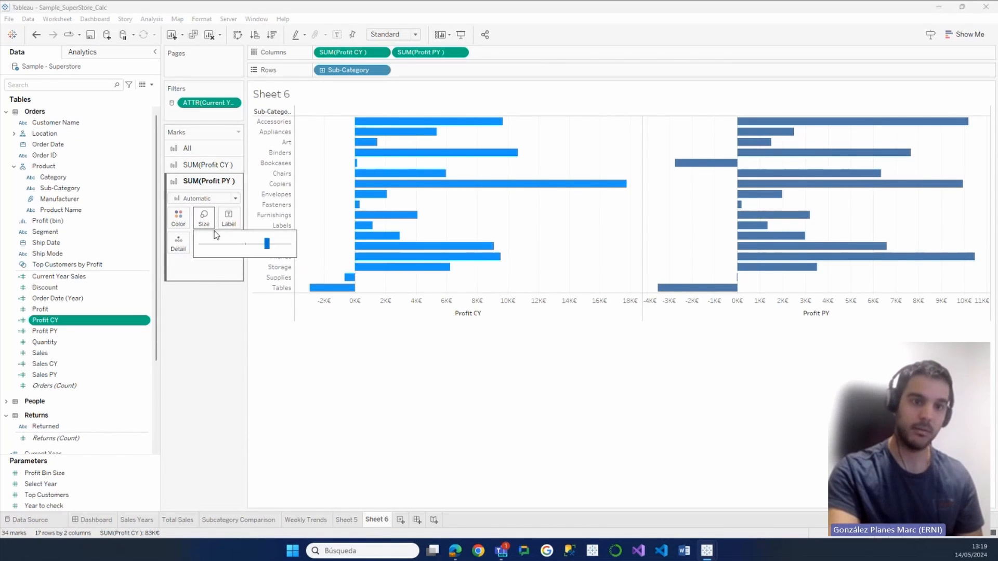
left_click_drag(239, 246, 235, 246)
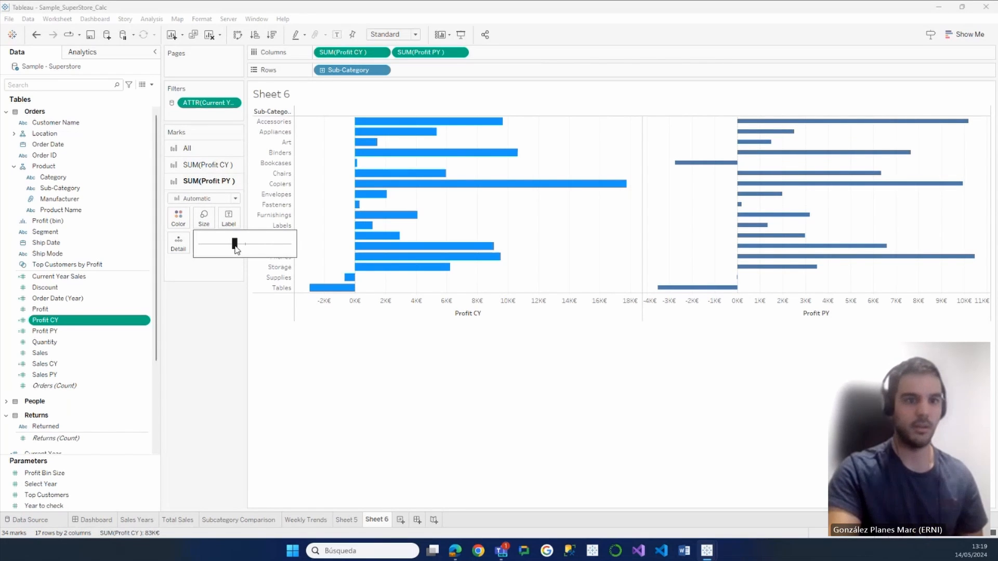
left_click(178, 218)
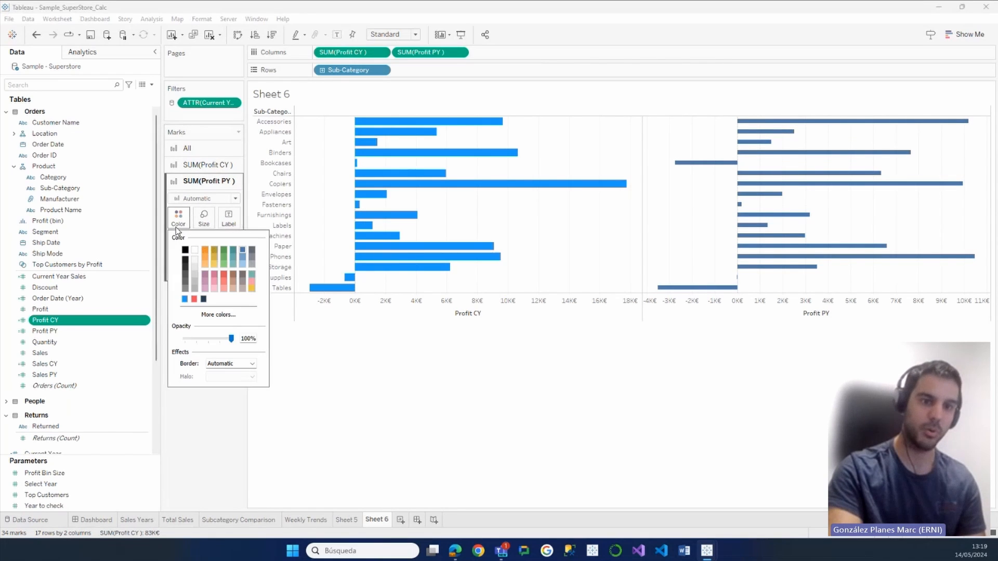
left_click(193, 289)
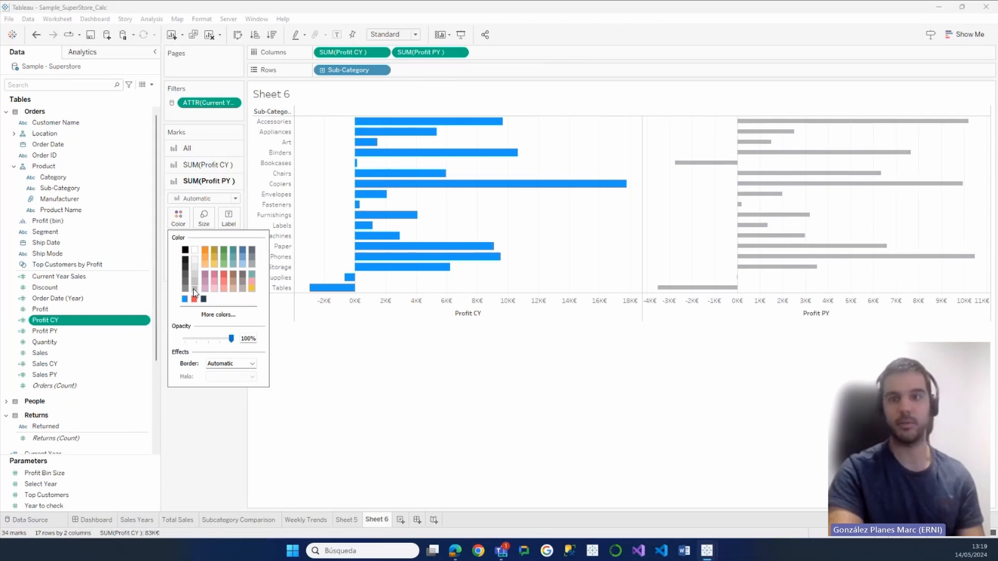
left_click(195, 418)
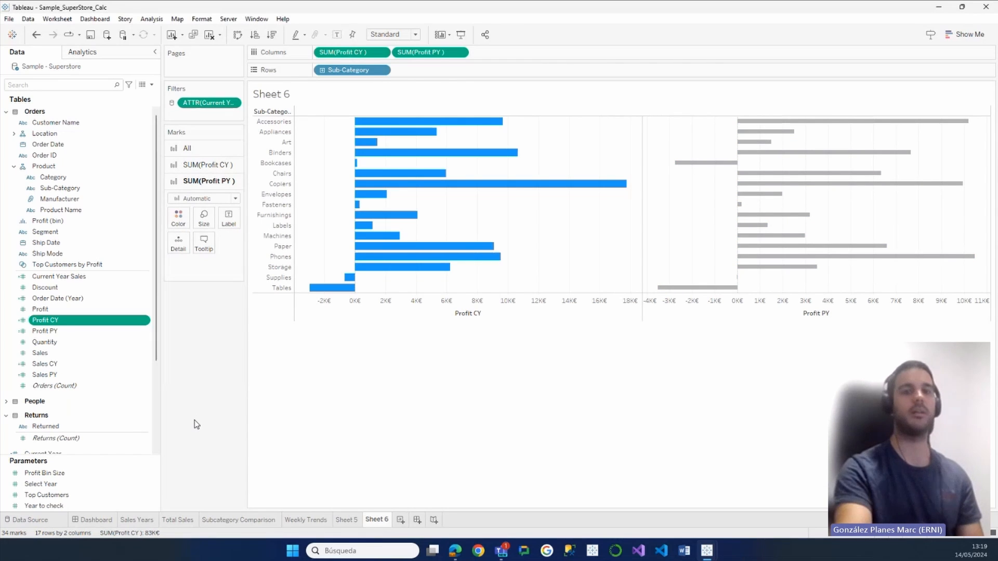
Try to combine Profit PY with Profit CY on a dual axis, and undo the change.
right_click(692, 192)
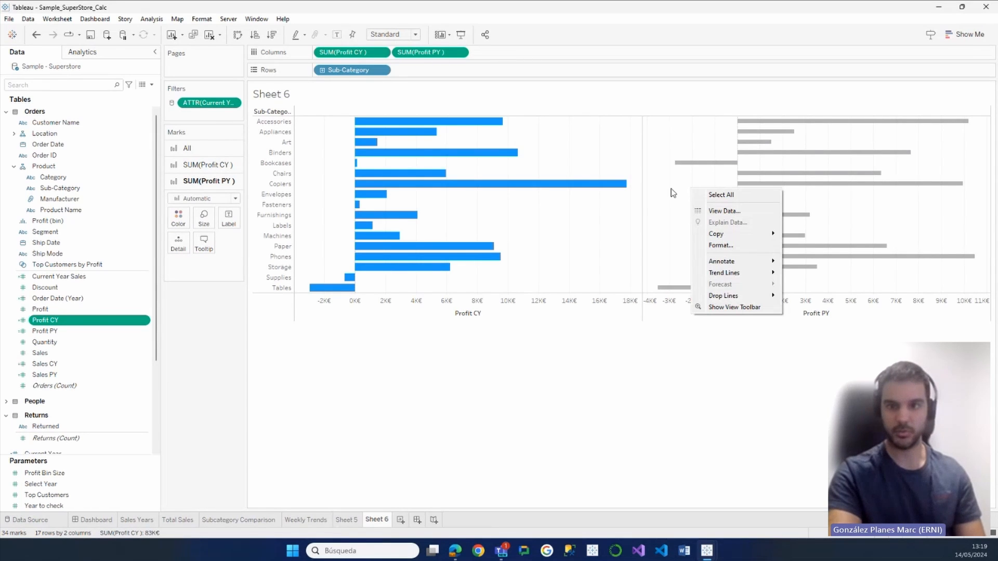
right_click(262, 186)
left_click(452, 185)
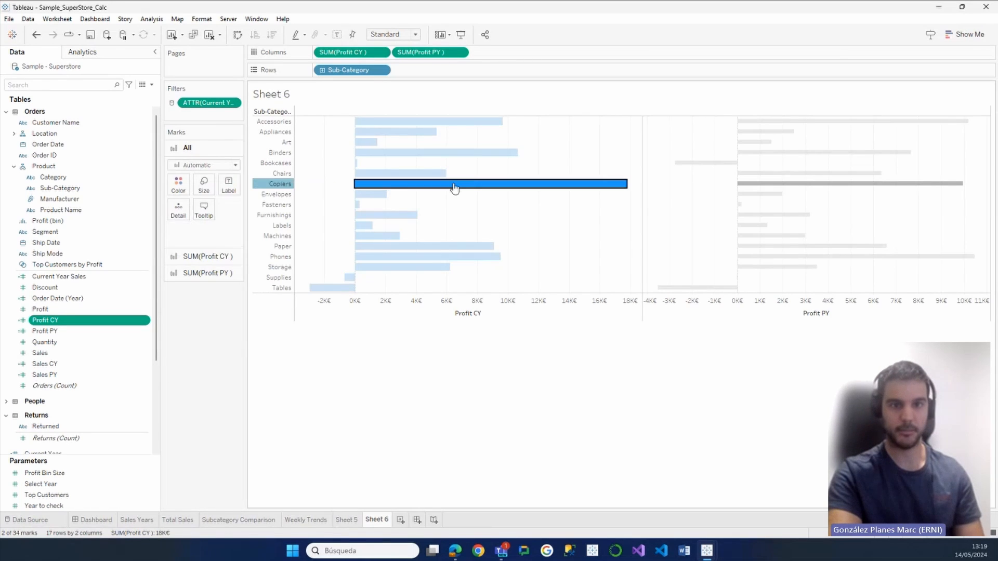
left_click(689, 142)
right_click(690, 144)
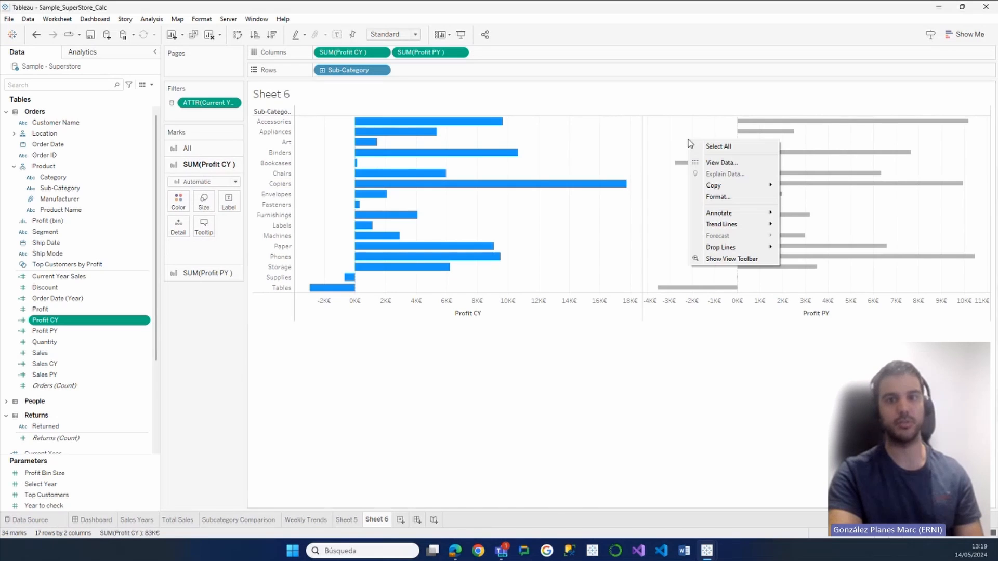
right_click(427, 55)
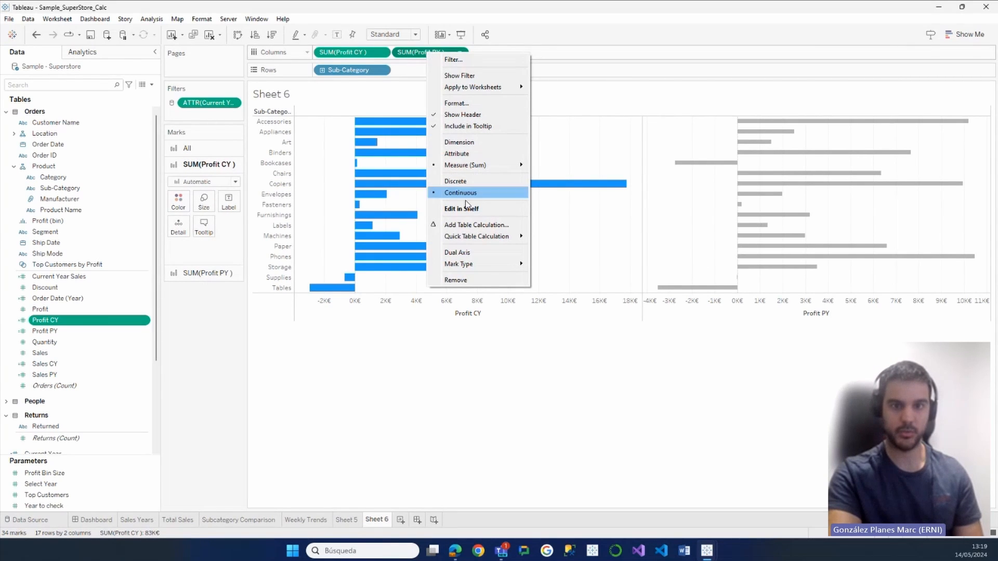
left_click(475, 253)
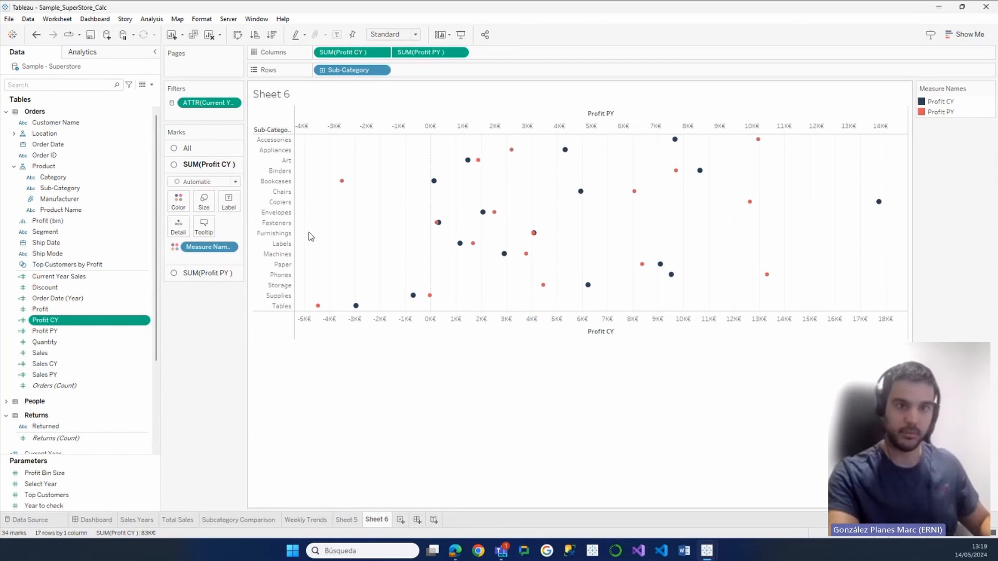
key("ctrl+z")
Set the mark type of both profit measures to Bar and combine Profit PY with Profit CY on a dual axis.
left_click(209, 181)
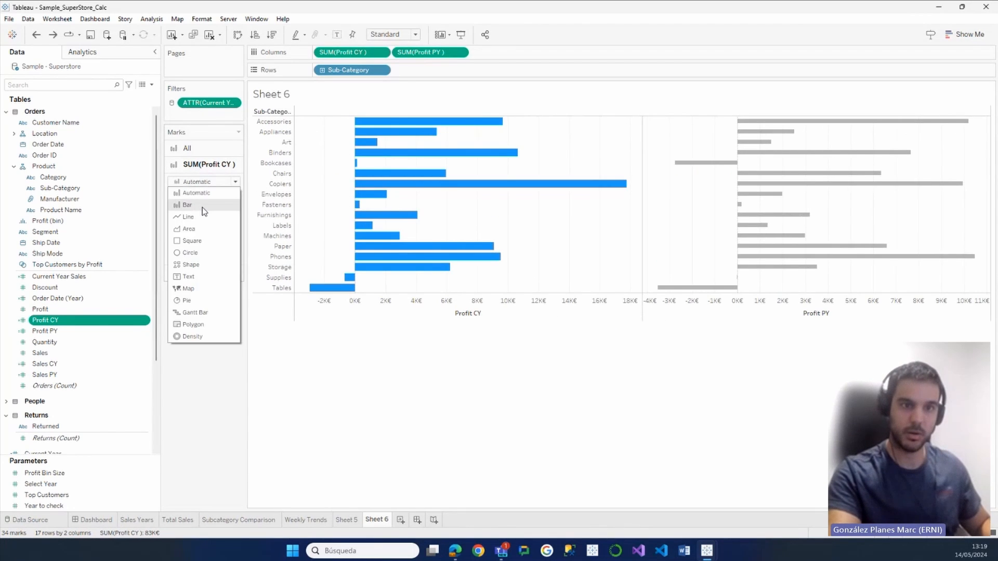
left_click(205, 203)
left_click(214, 149)
left_click(210, 165)
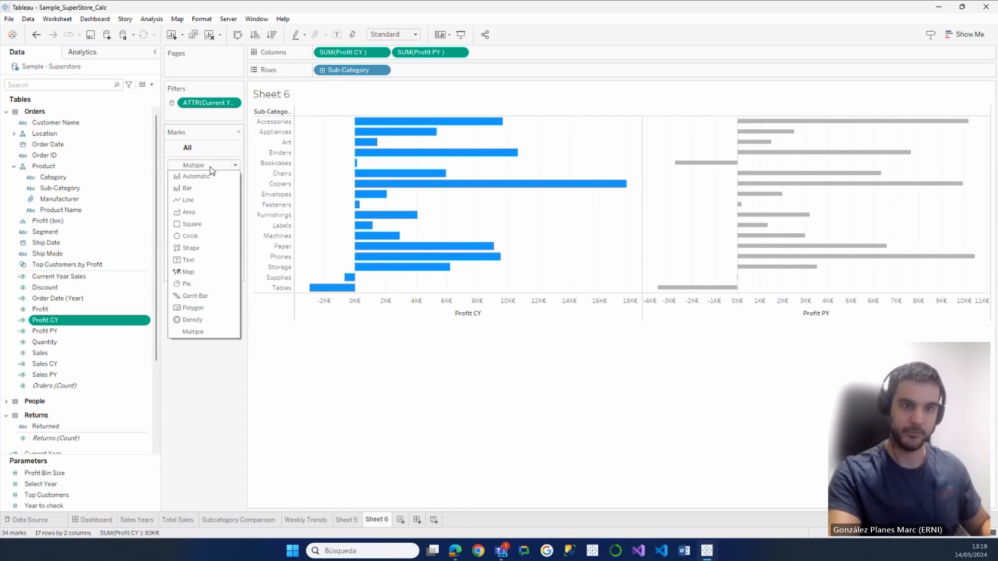
left_click(203, 187)
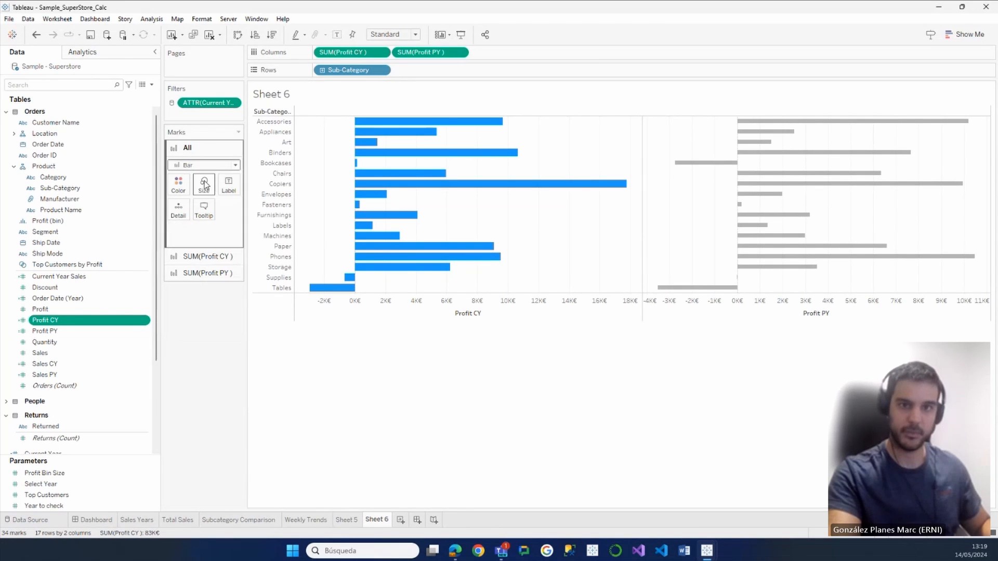
right_click(430, 55)
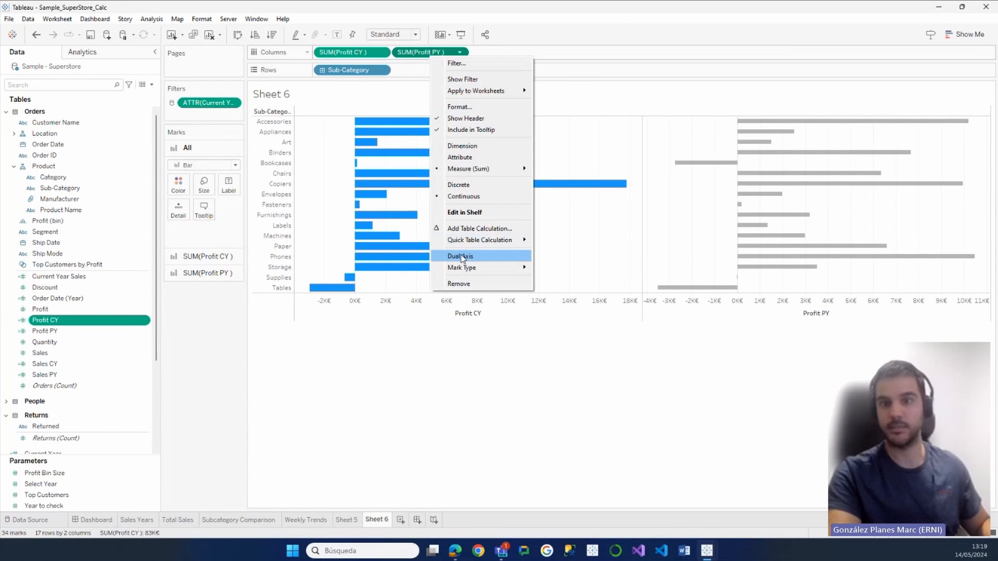
left_click(460, 256)
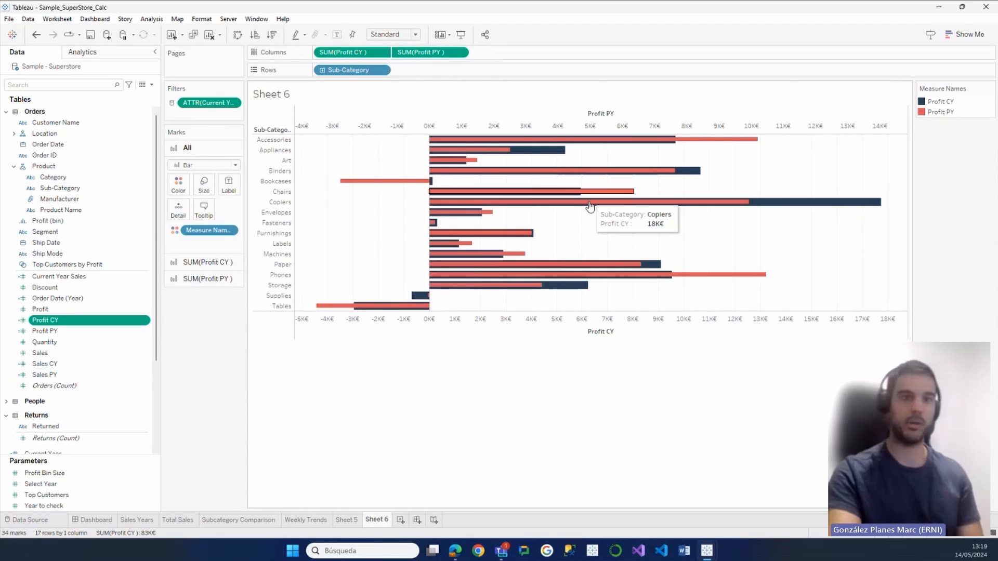
Try recoloring the Profit CY bars bright blue (#179aff), and undo the color change.
left_click(178, 184)
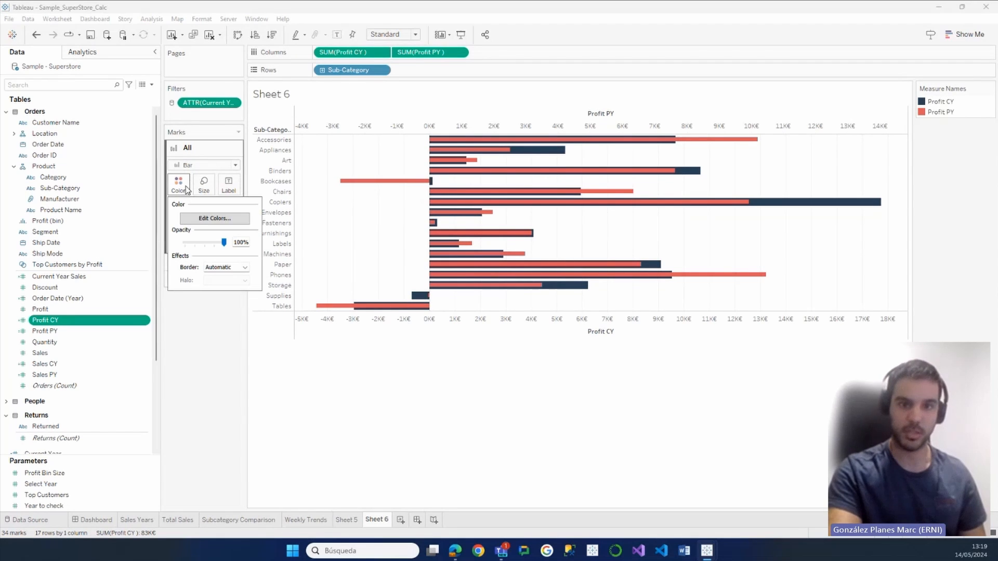
left_click(213, 218)
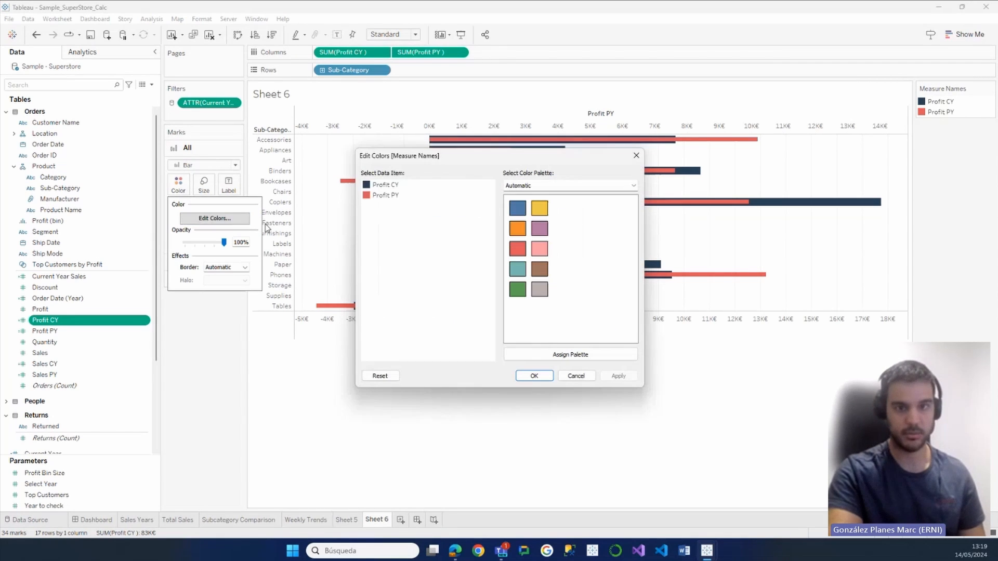
double_click(431, 183)
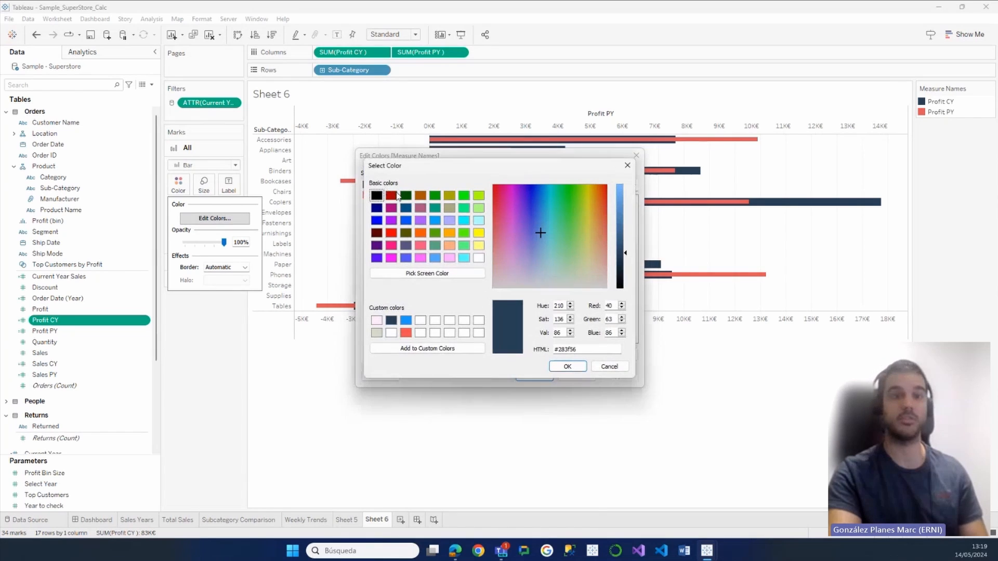
left_click(406, 320)
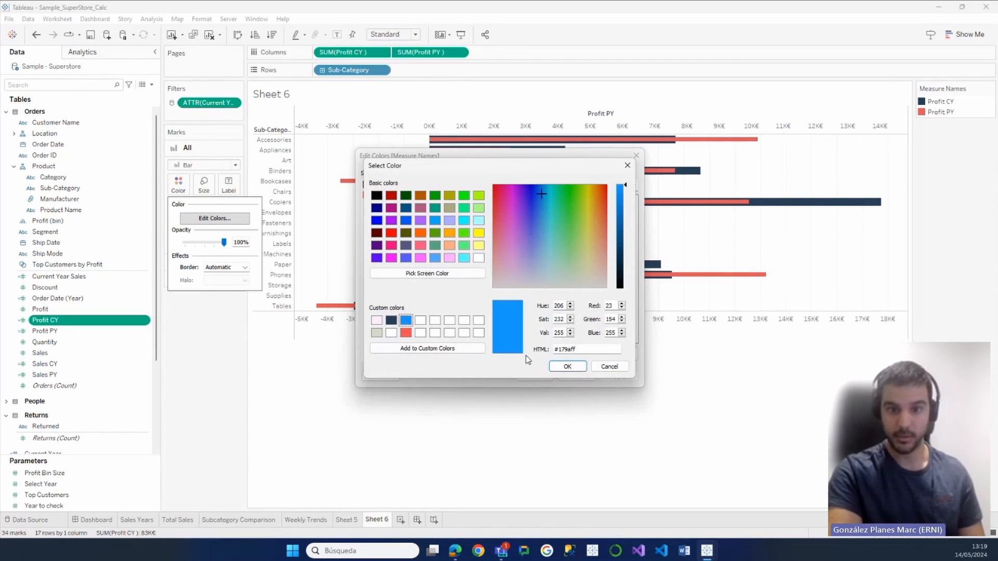
left_click(566, 367)
left_click(582, 370)
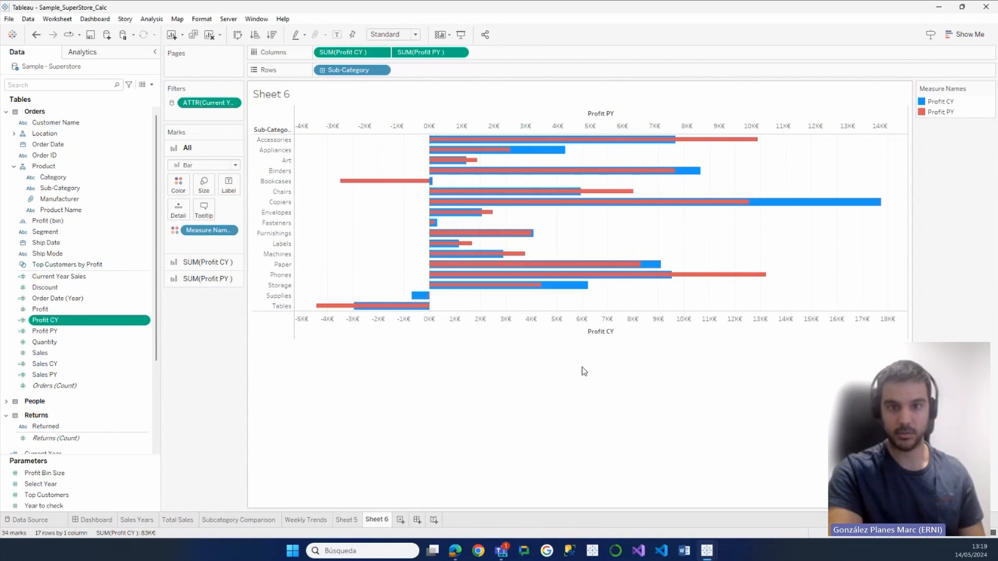
key("ctrl+z")
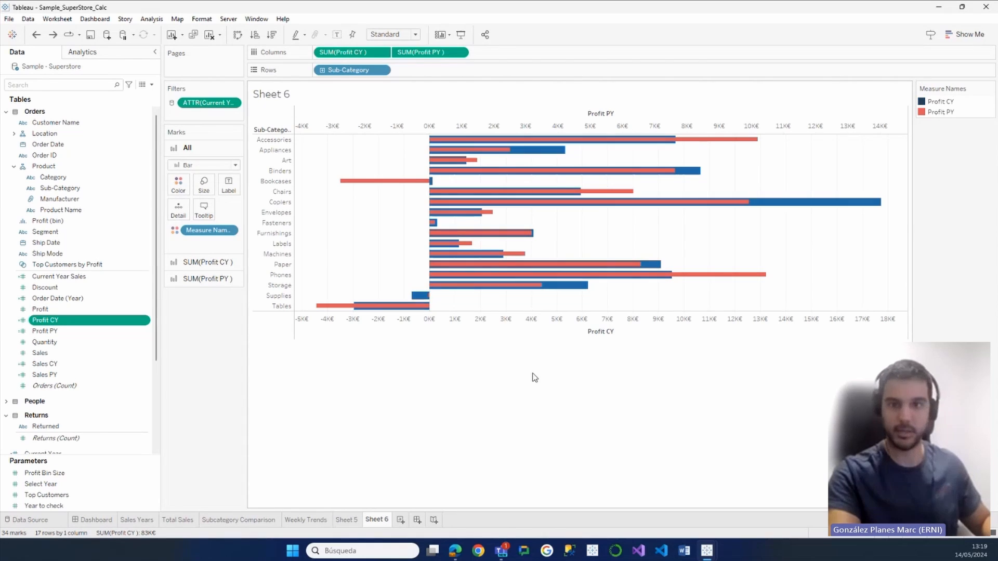
Color the Profit PY bars green from the Automatic palette and hide the Profit PY axis.
double_click(924, 115)
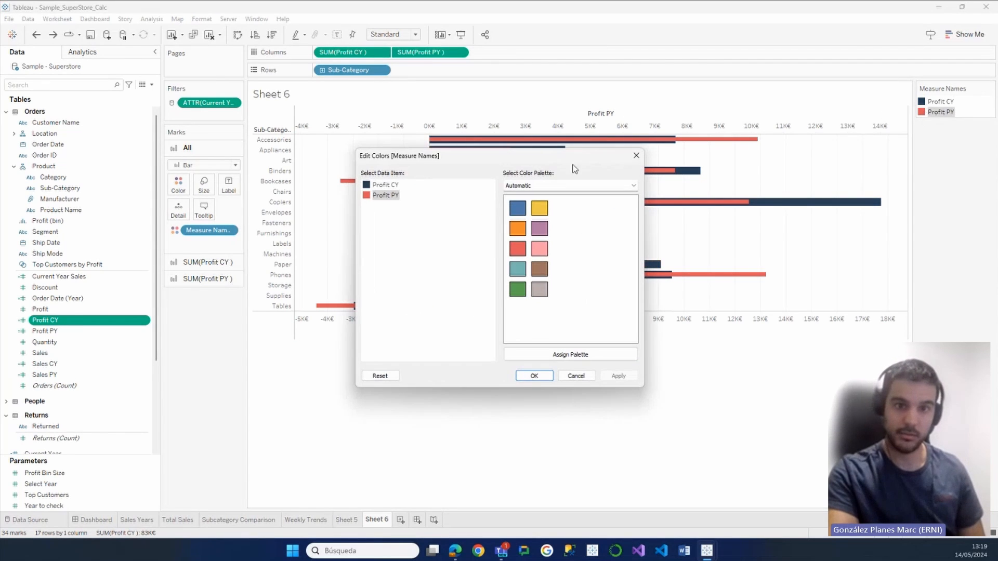
left_click(517, 289)
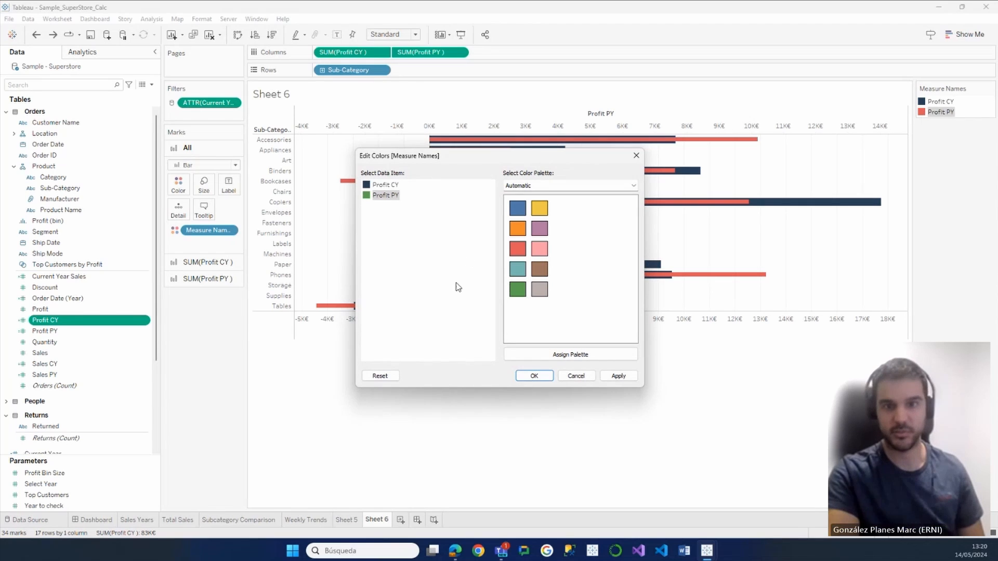
left_click(617, 375)
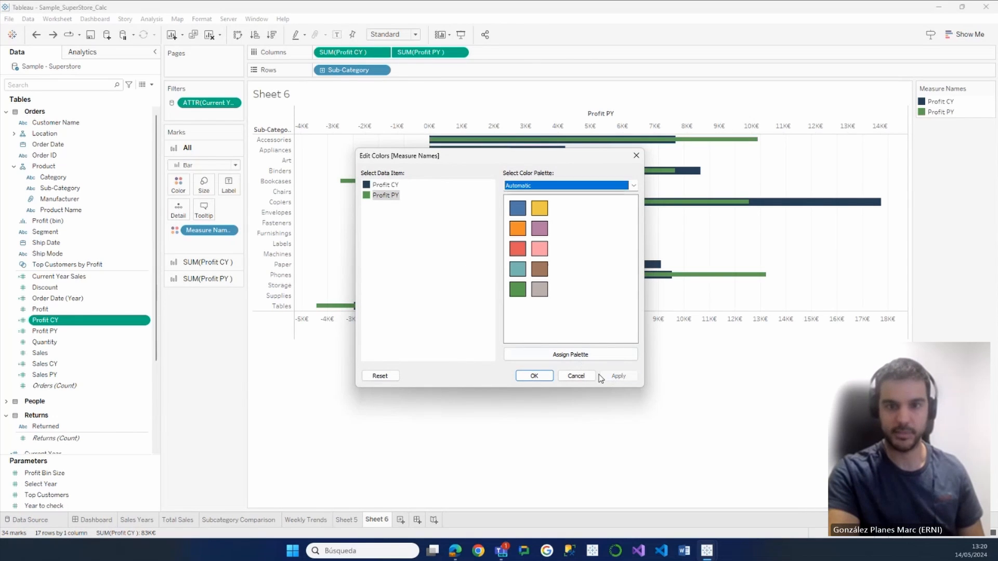
left_click(535, 375)
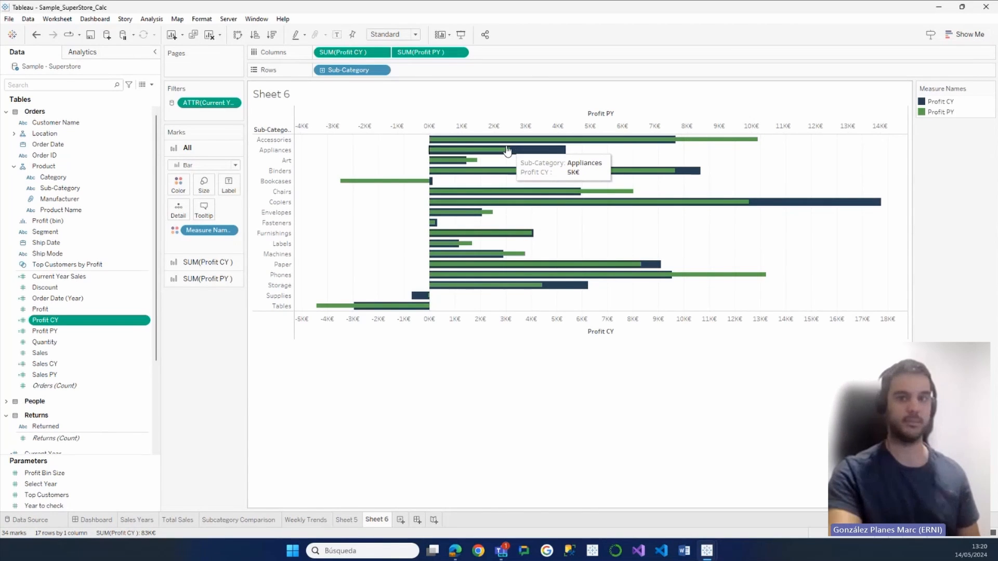
left_click(515, 115)
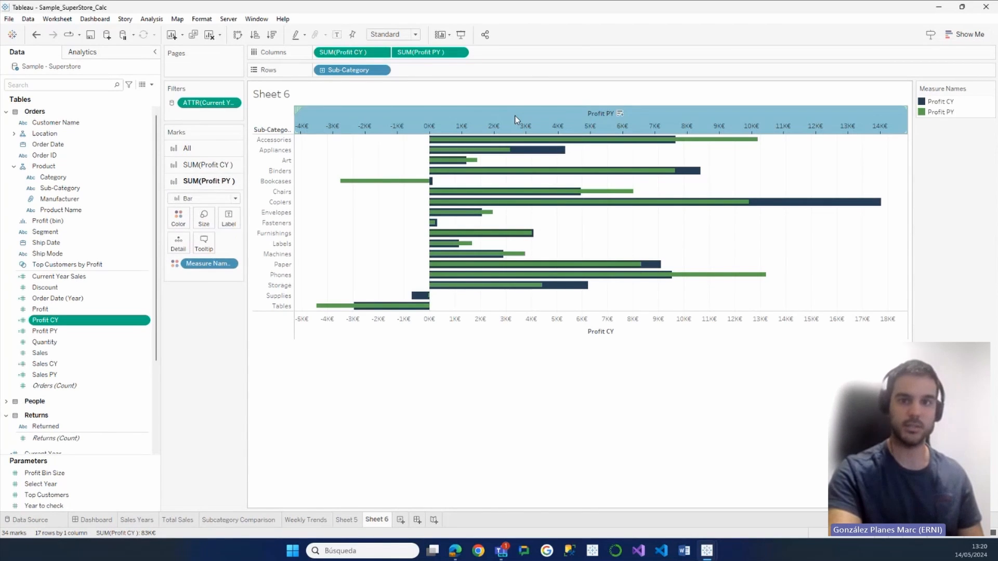
key("Delete")
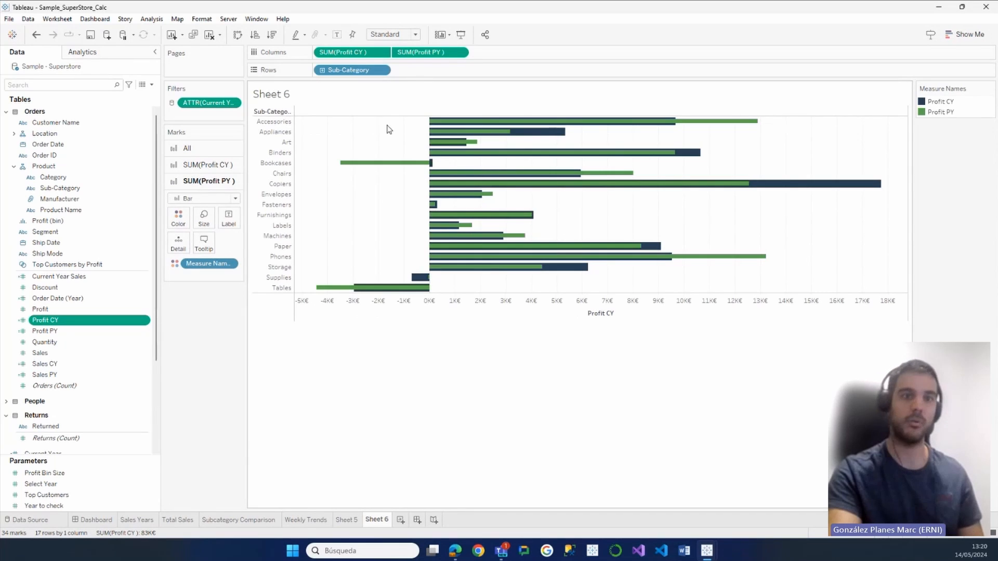
Hide the Sub-Category field label for rows and the title of Sheet 6.
right_click(260, 111)
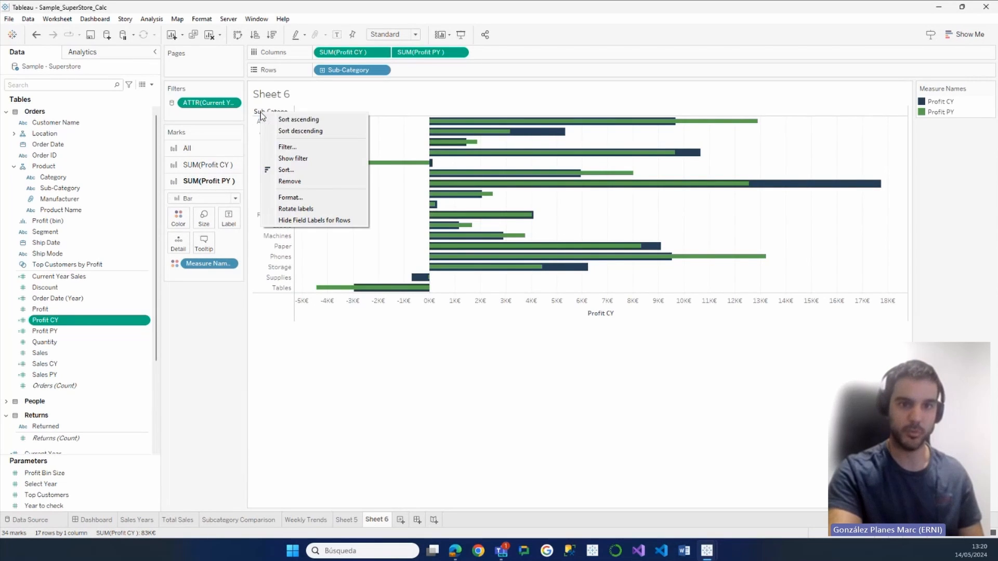
left_click(331, 220)
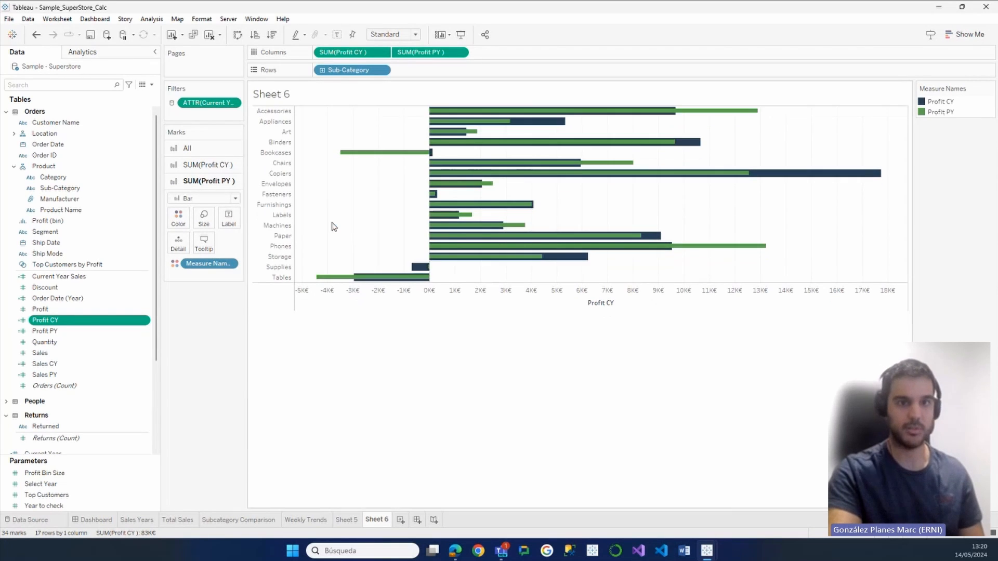
right_click(275, 92)
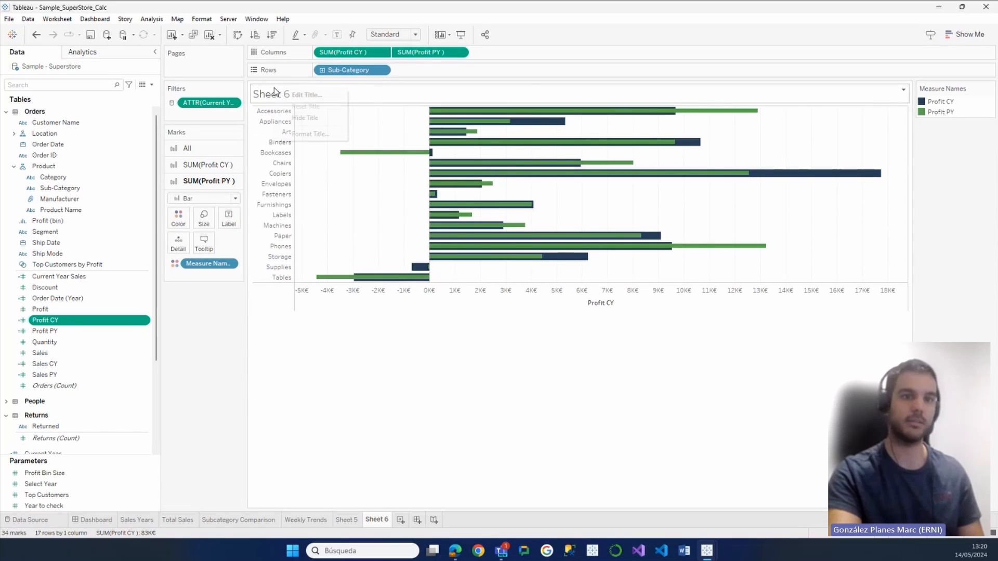
left_click(309, 120)
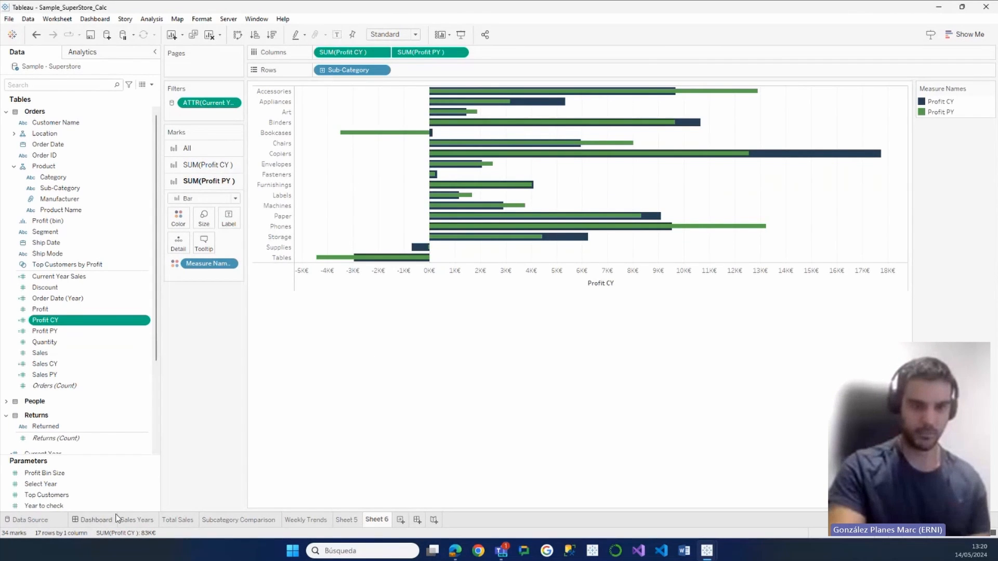
Return to the Sales Dashboard and open the Subcategory Comparison chart's worksheet from it.
left_click(97, 520)
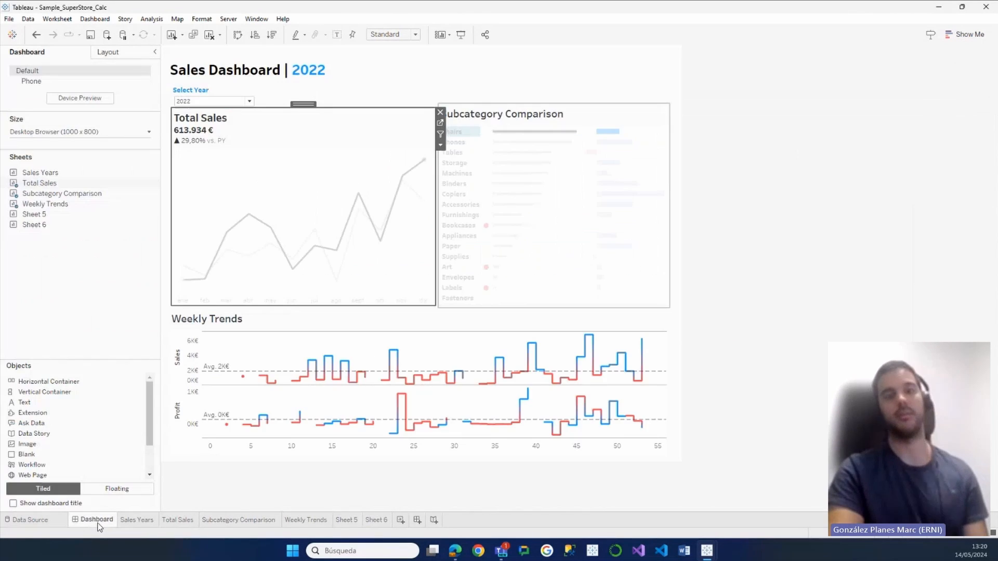
left_click(456, 319)
left_click(545, 178)
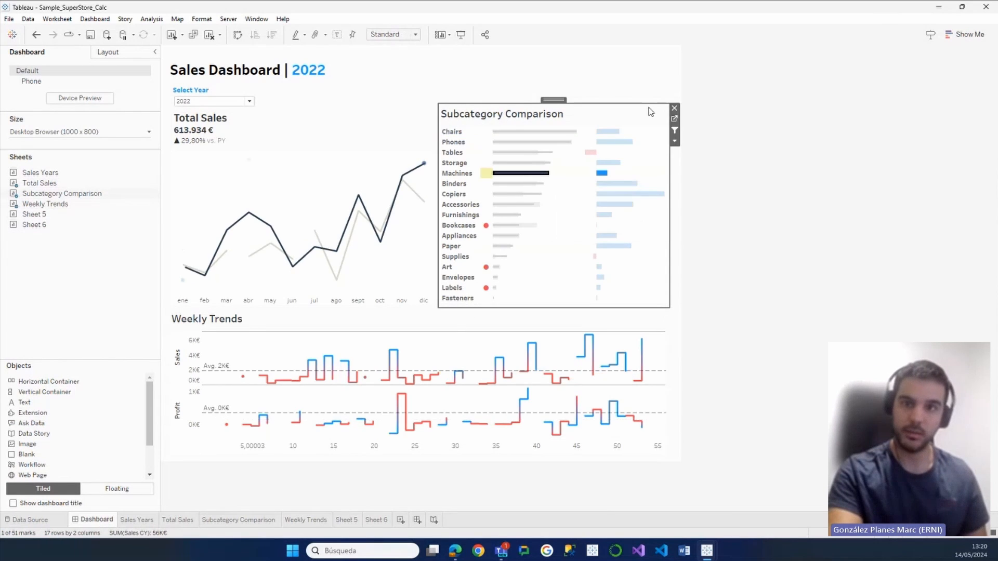
left_click(674, 118)
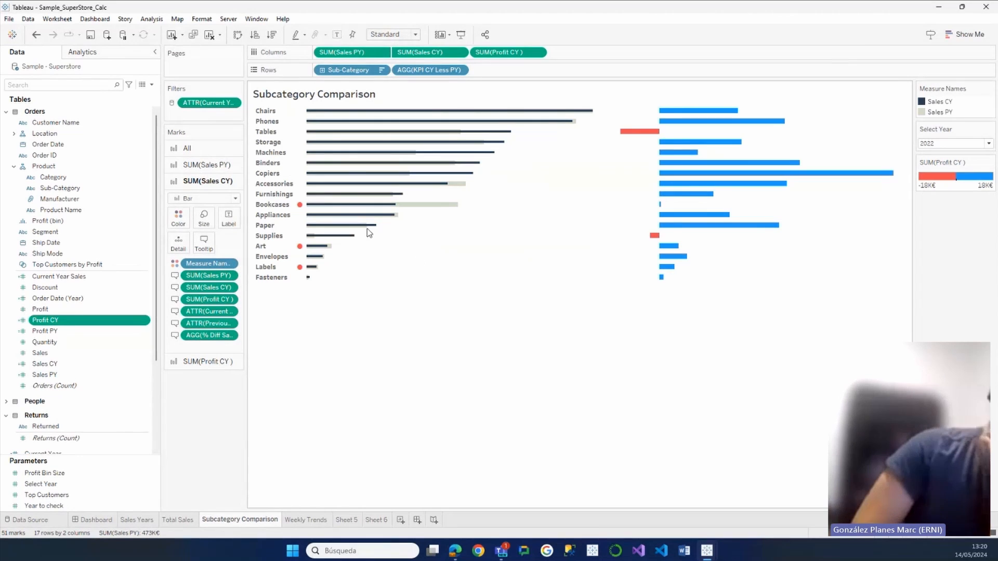
Examine the formula of the KPI CY Less PY calculated field behind the red indicator dots, without changing it.
left_click(299, 202)
left_click(358, 355)
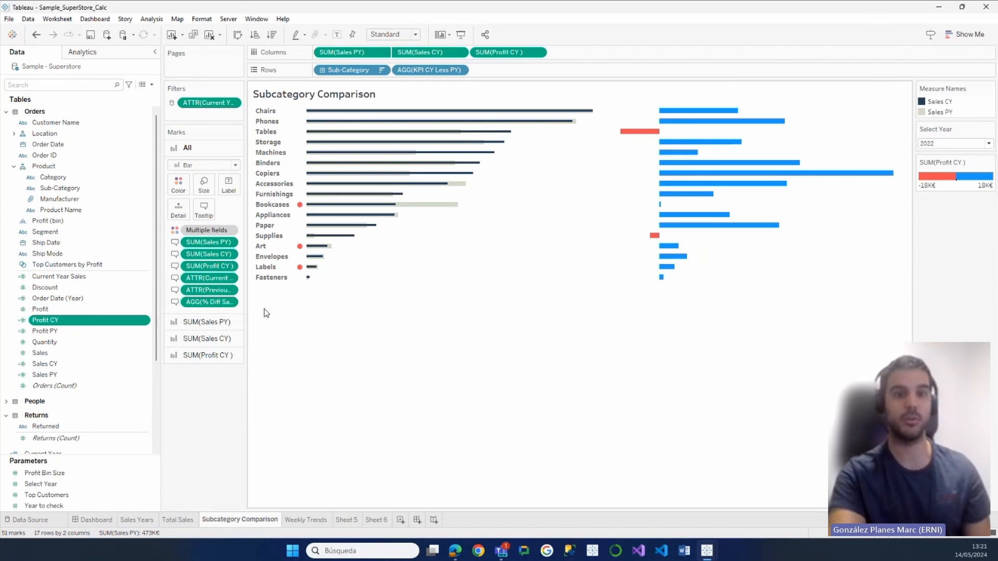
mouse_move(329, 209)
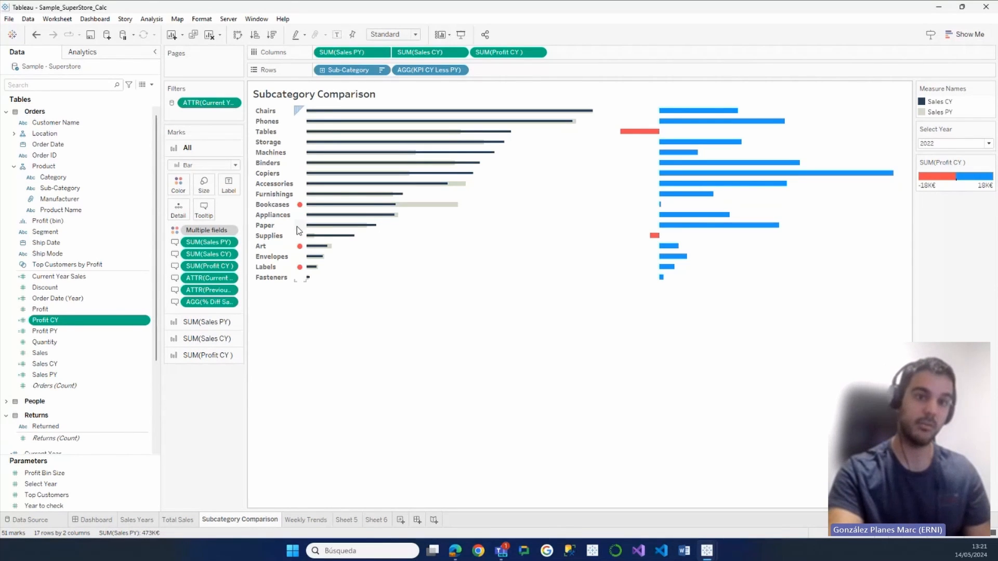
right_click(411, 73)
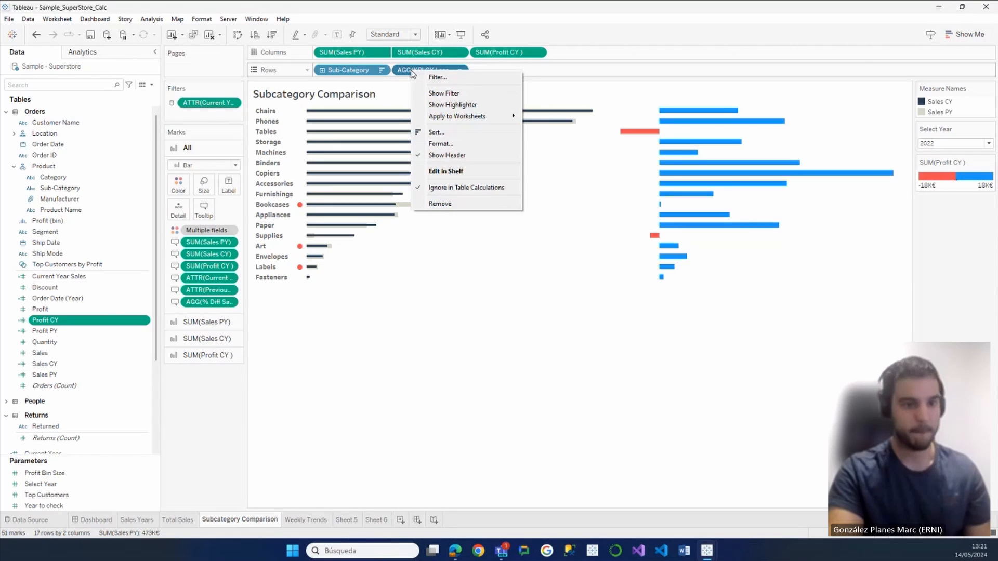
scroll(78, 260, "down", 5)
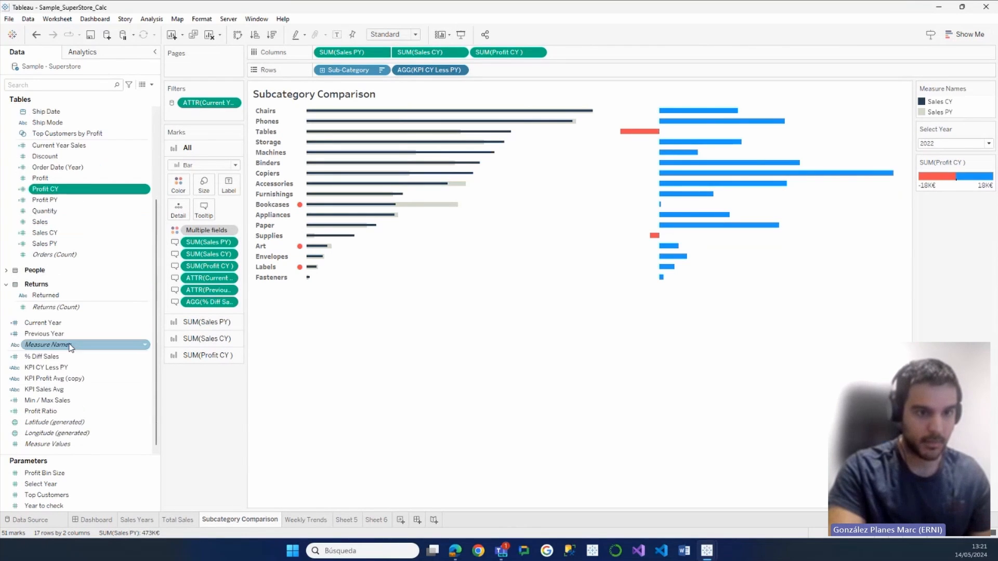
right_click(72, 370)
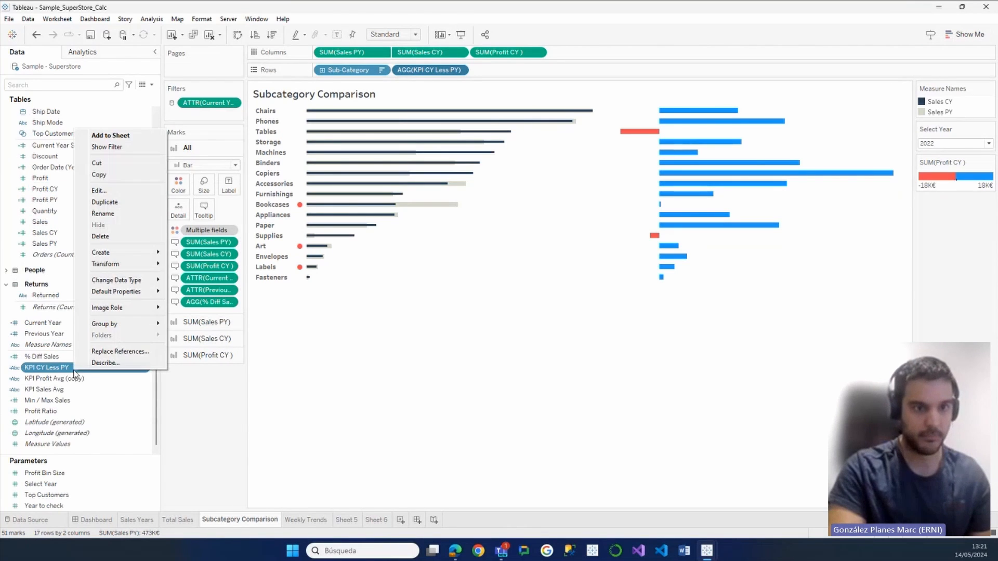
left_click(134, 191)
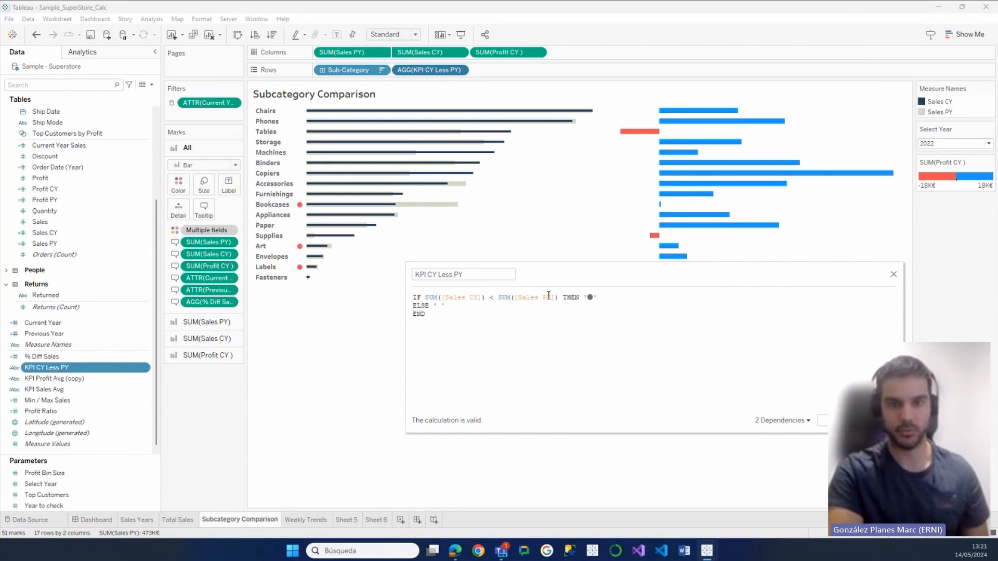
left_click_drag(597, 297, 588, 301)
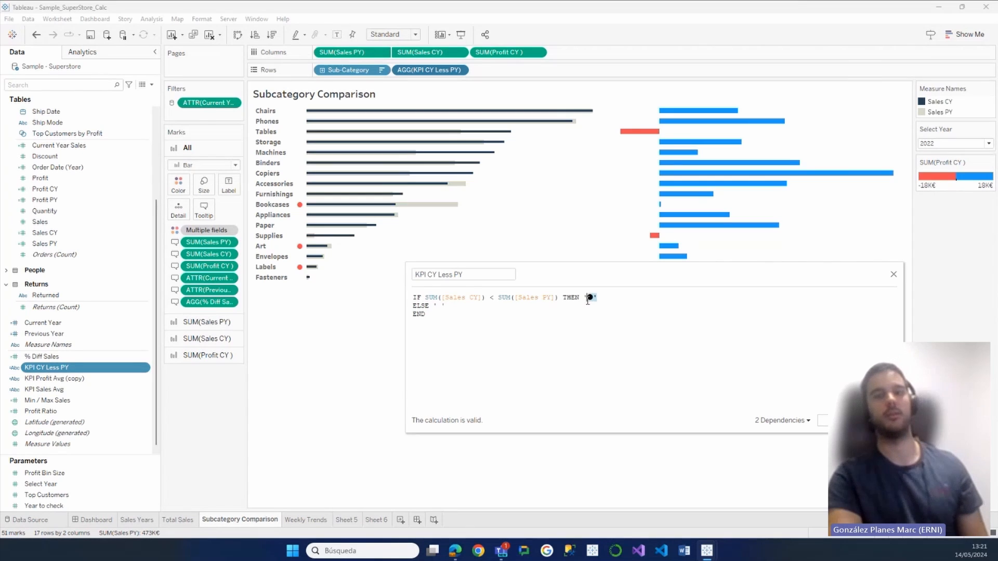
left_click(593, 300)
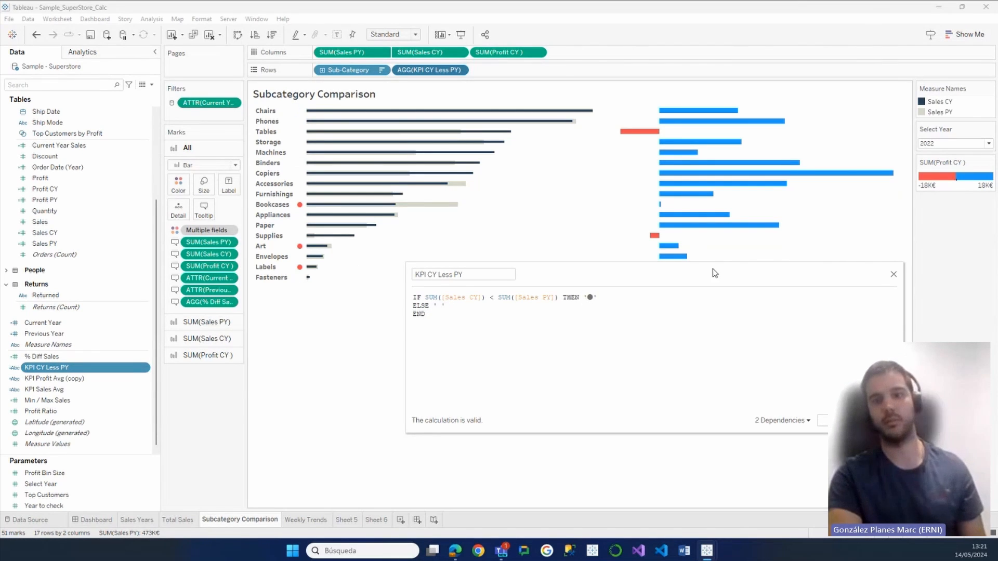
left_click(893, 274)
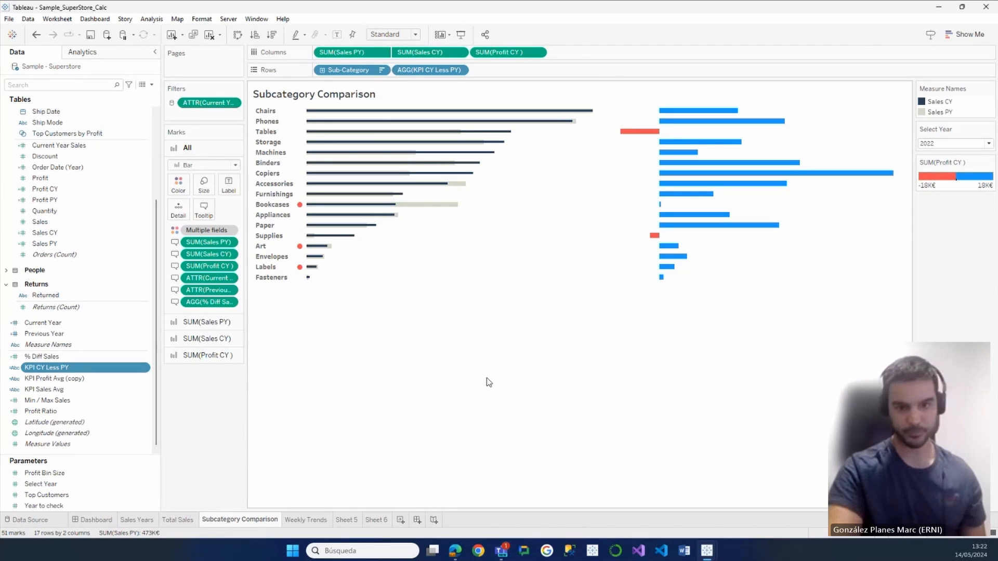
Return to the dashboard, undo the accidental mark selection in Weekly Trends, and open that chart's worksheet.
left_click(96, 519)
left_click(459, 380)
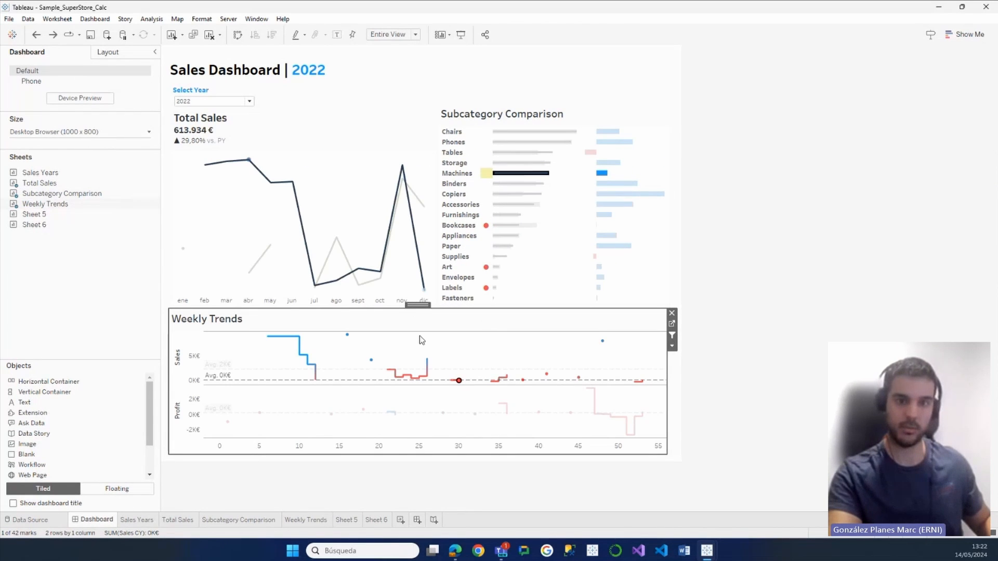
key("ctrl+z")
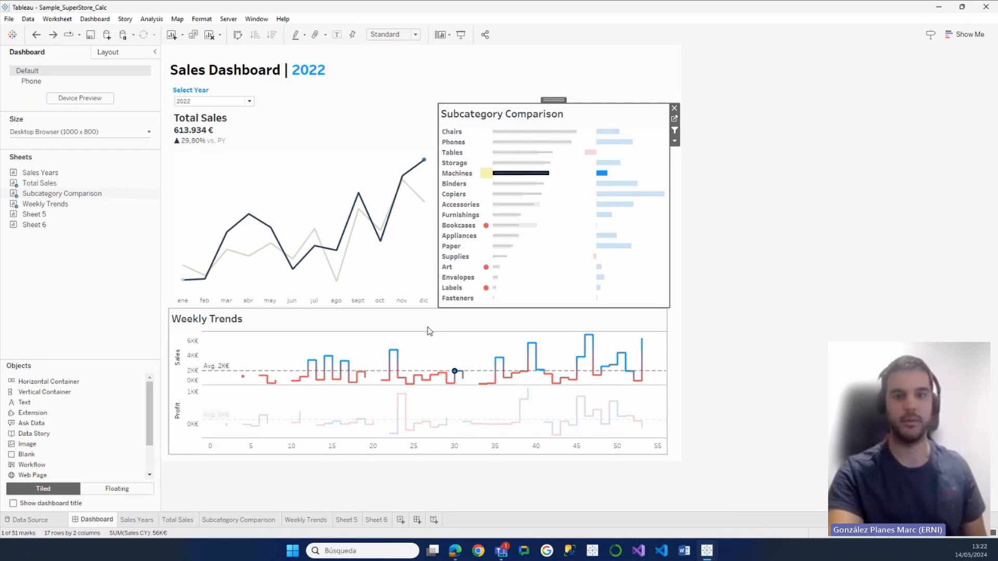
left_click(429, 331)
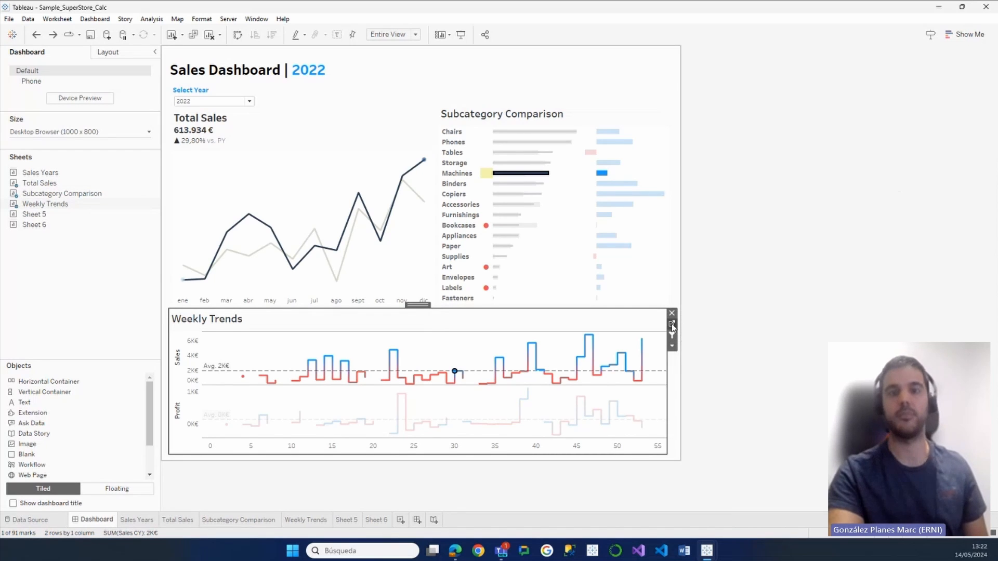
left_click(671, 325)
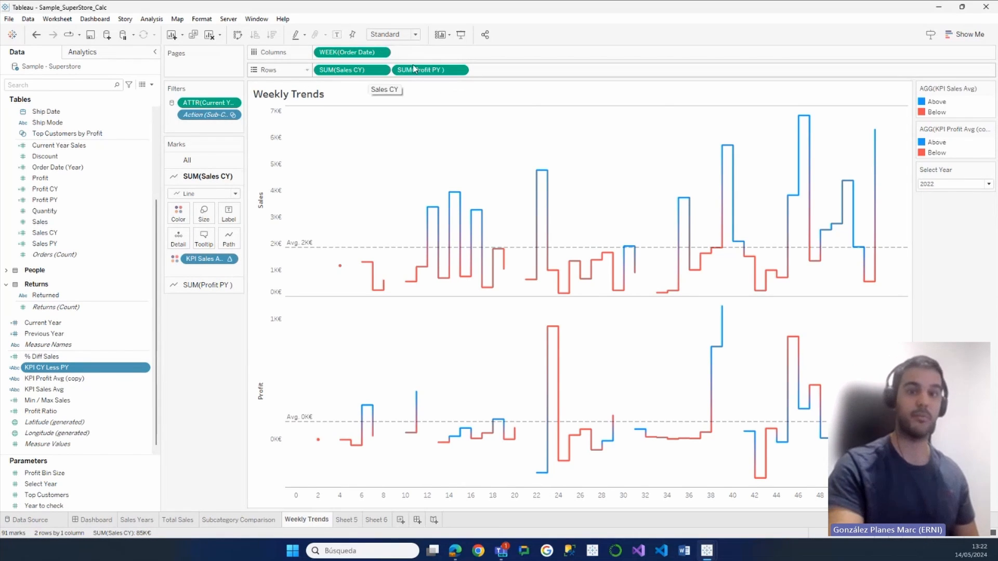
Switch the Sales CY line type in Weekly Trends to linear and back to step.
left_click(229, 238)
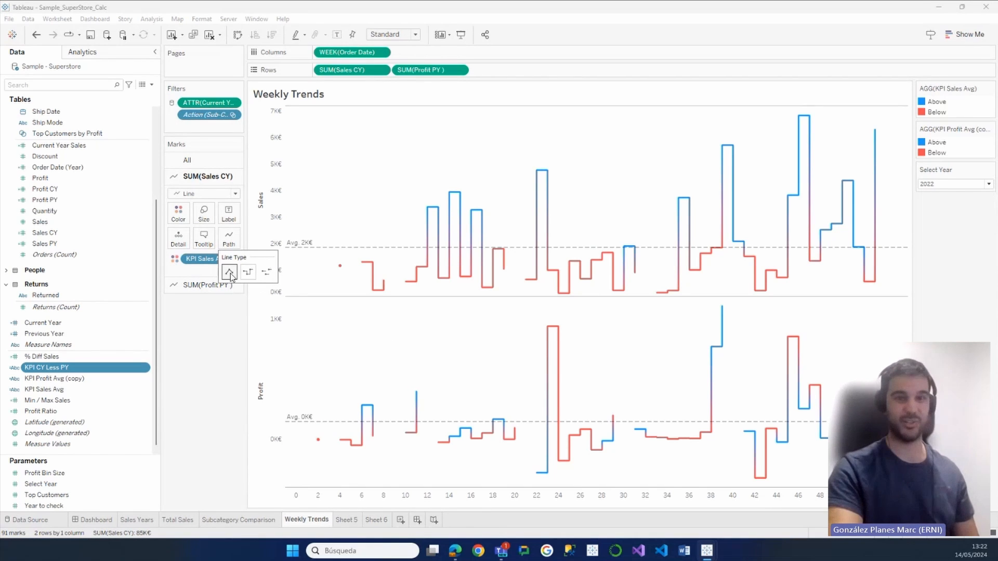
left_click(230, 273)
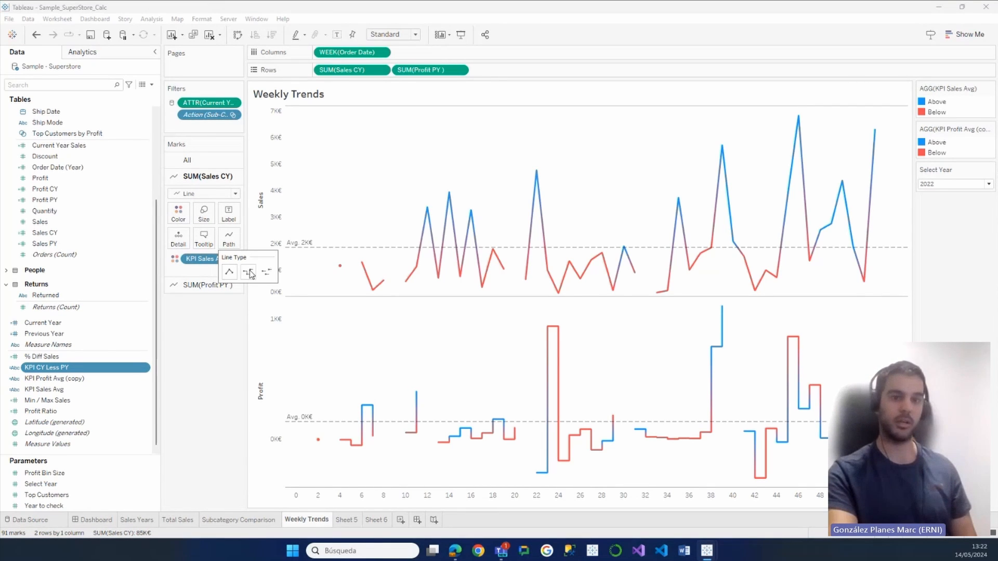
left_click(249, 273)
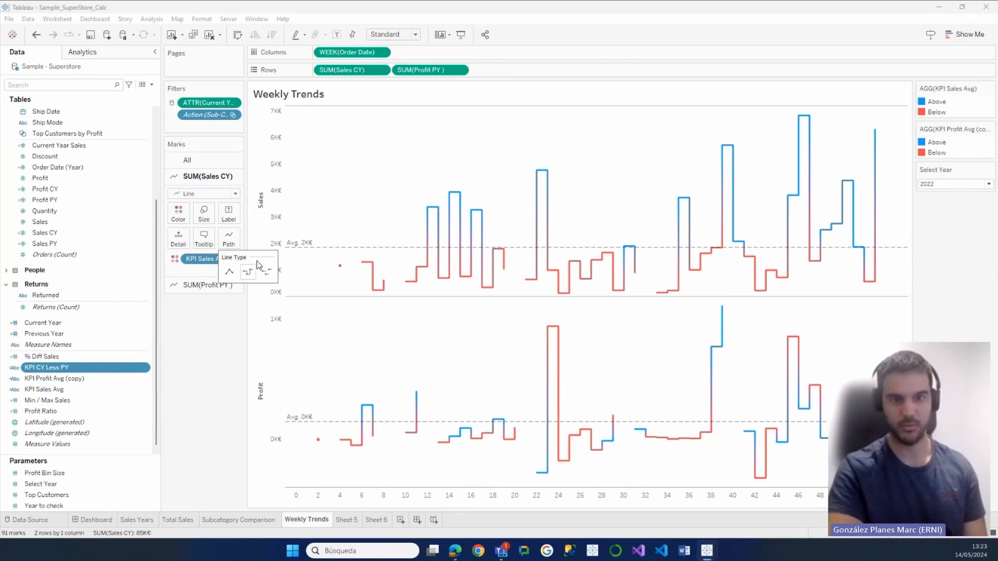
Try the jump line type for Sales CY in Weekly Trends and switch it back to step.
left_click(265, 271)
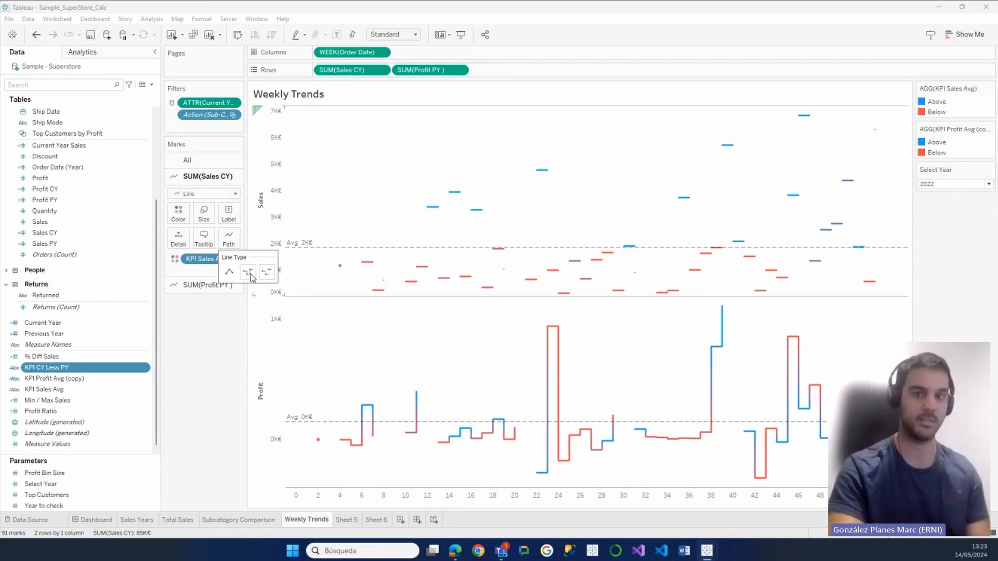
left_click(249, 274)
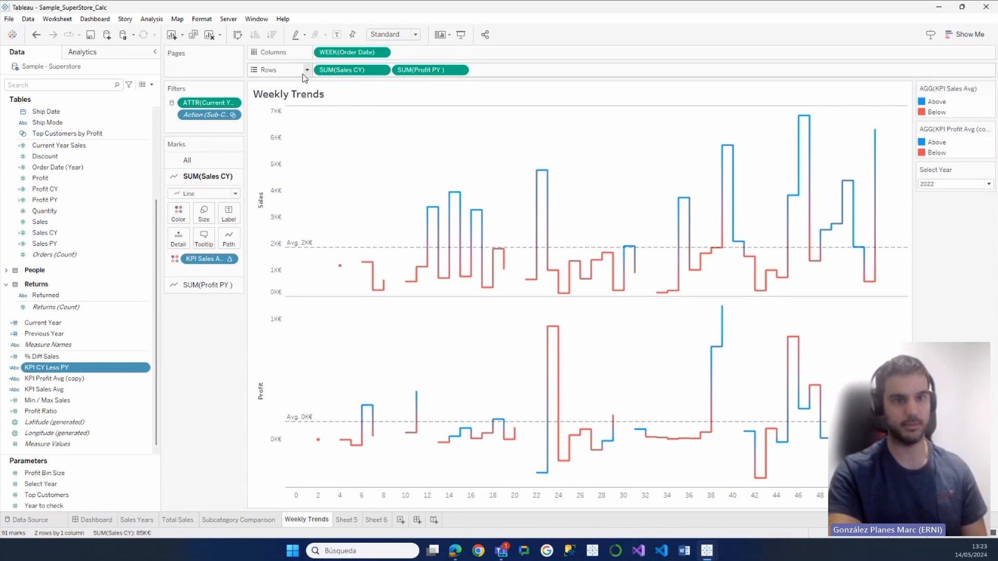
Add an Order Date filter by year to Weekly Trends, including 2020, 2021 and 2022.
left_click_drag(344, 60, 210, 125)
left_click(518, 372)
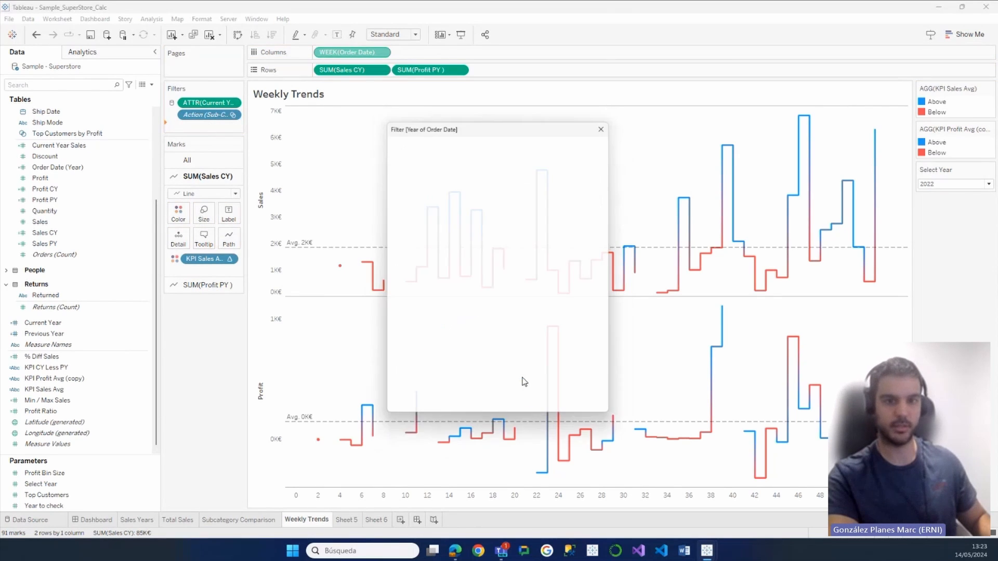
left_click(401, 209)
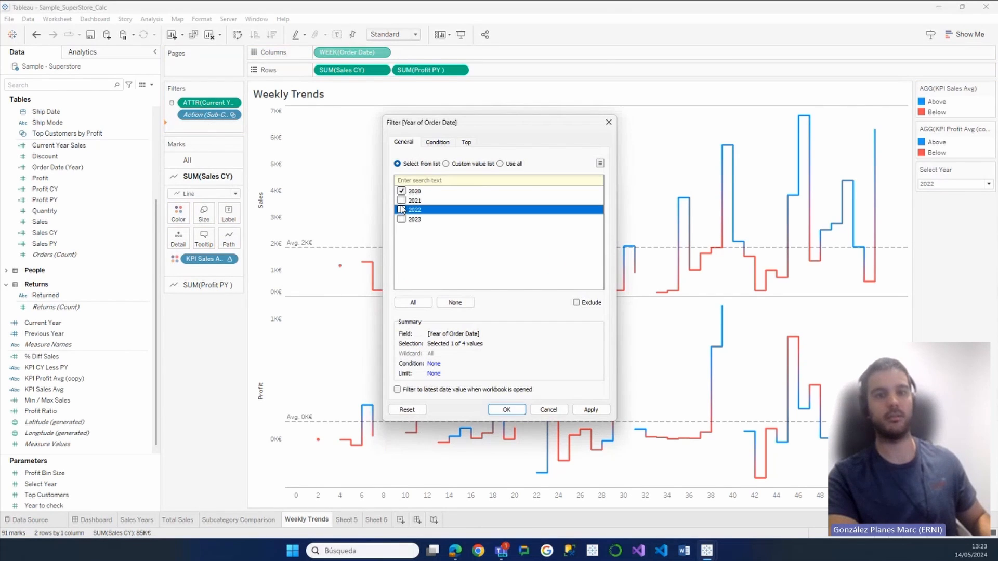
left_click(401, 209)
left_click(401, 200)
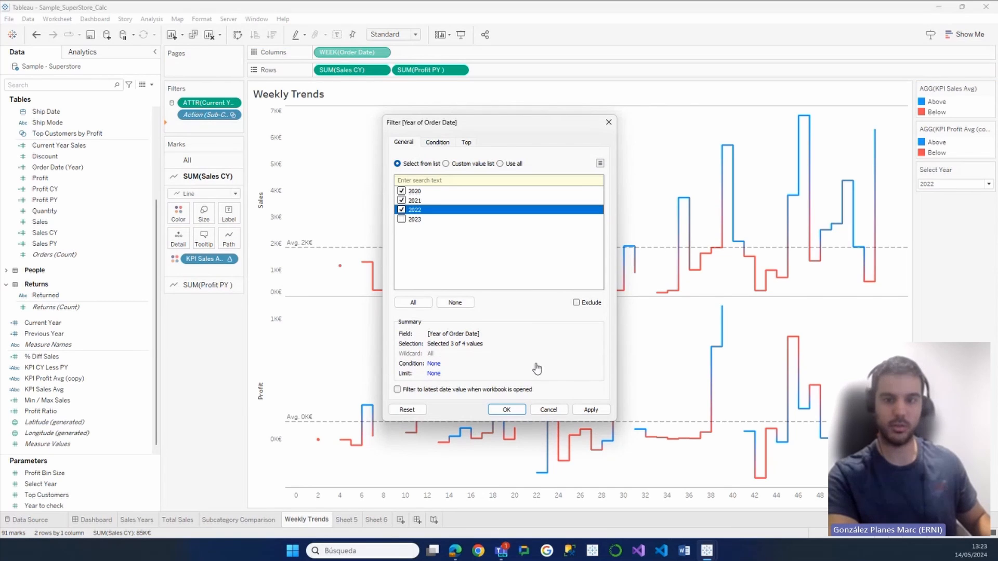
left_click(506, 410)
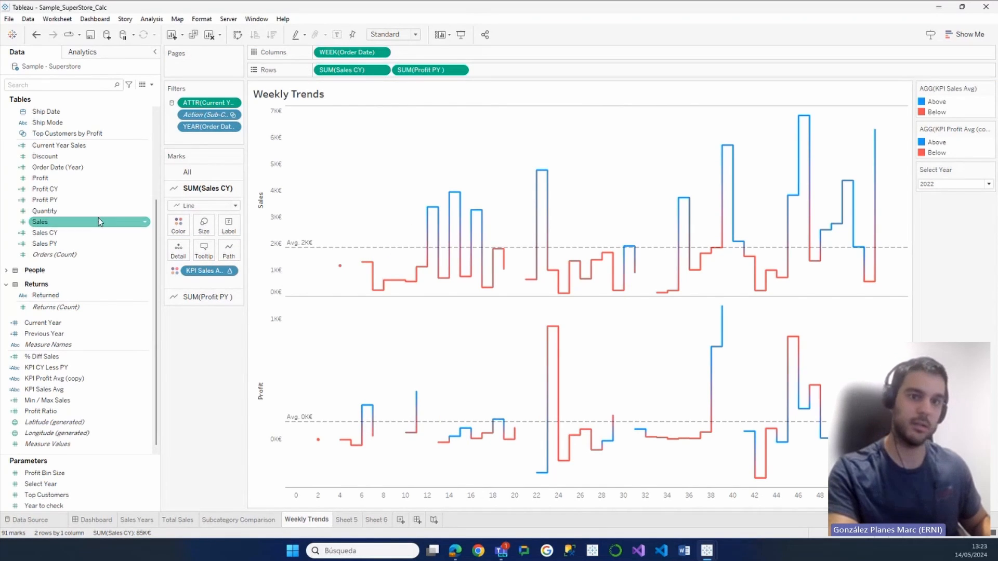
Replace Sales CY with Sales and Profit PY with Profit in the Weekly Trends rows.
left_click_drag(52, 221, 351, 72)
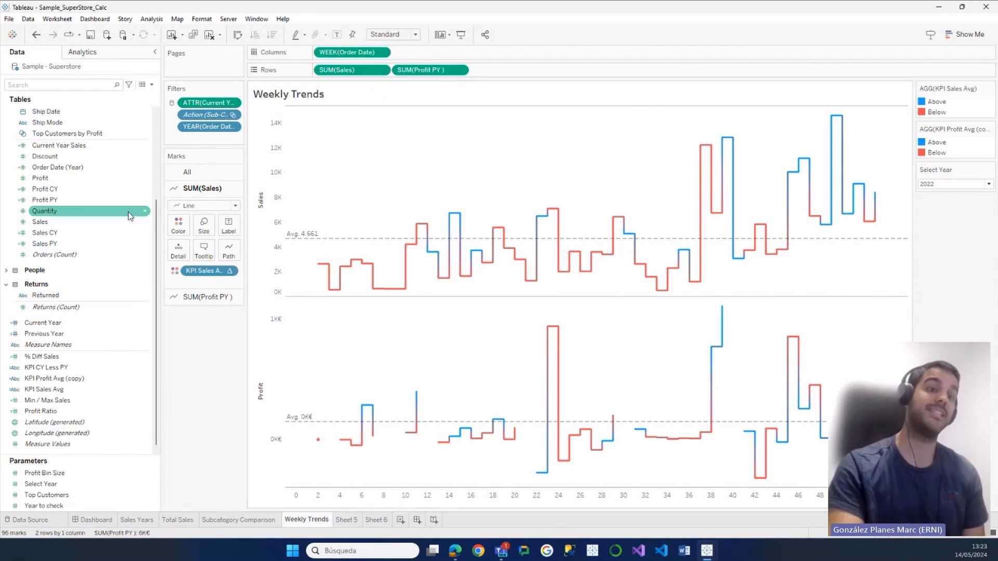
left_click_drag(78, 177, 437, 71)
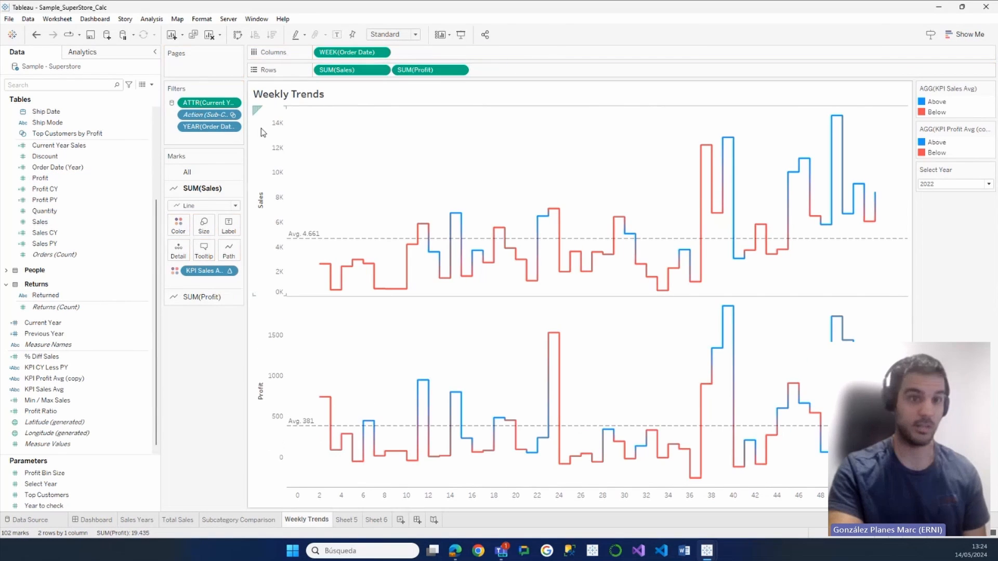
Restrict the Order Date year filter to 2021 only.
double_click(221, 127)
left_click(402, 209)
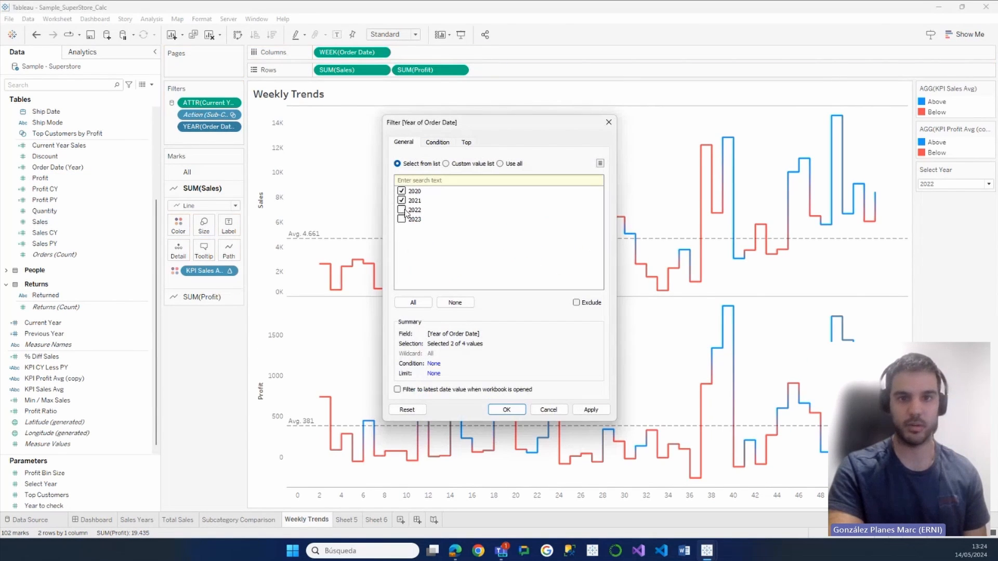
left_click(402, 191)
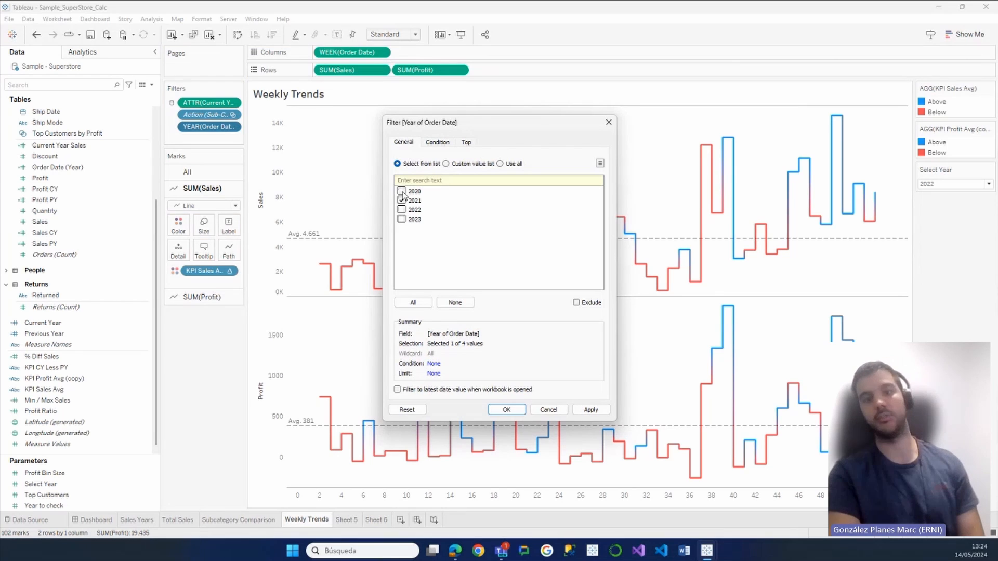
left_click(506, 409)
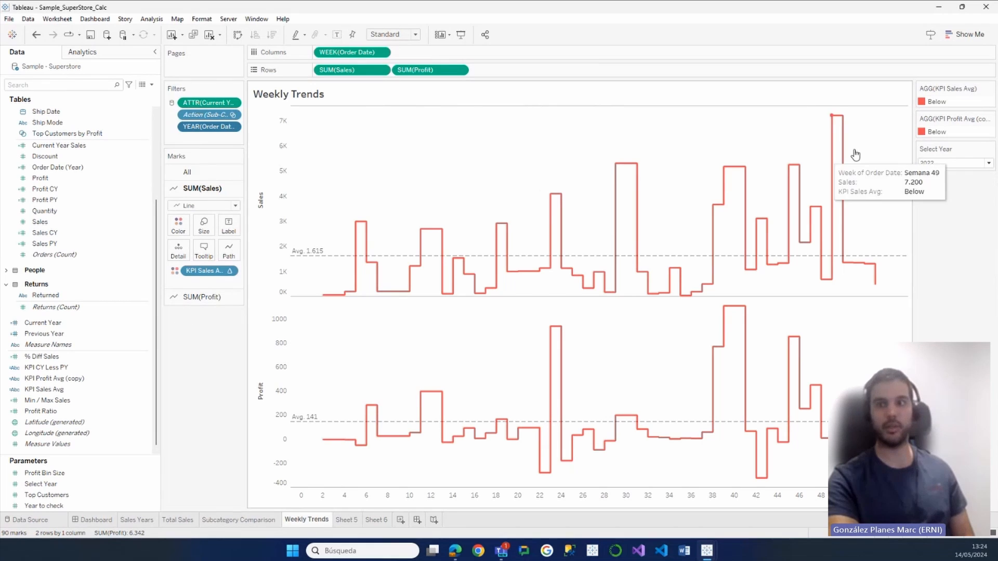
Set the Select Year parameter to 2021, try 2023, and return it to 2021.
left_click(941, 163)
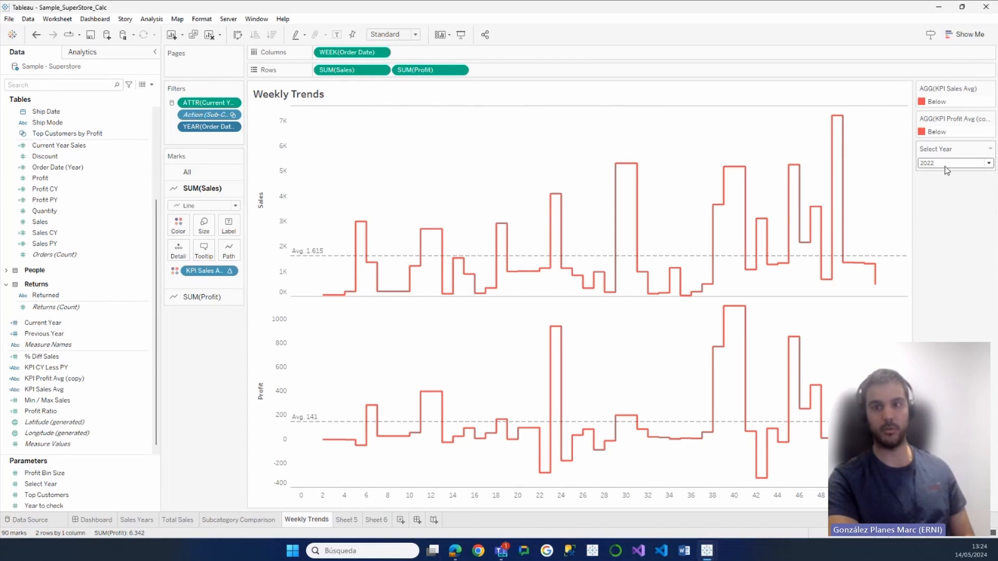
left_click(932, 181)
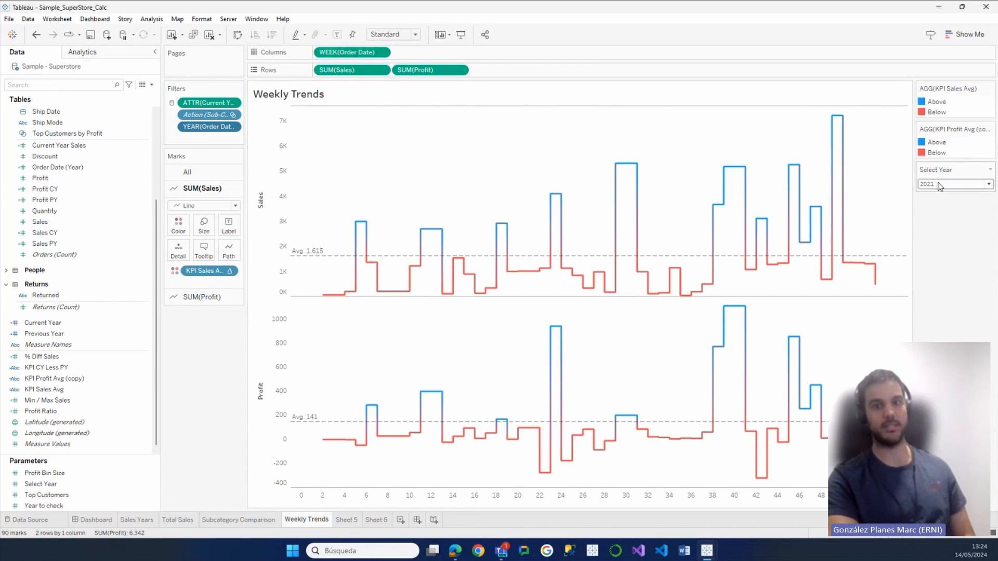
left_click(938, 183)
left_click(942, 219)
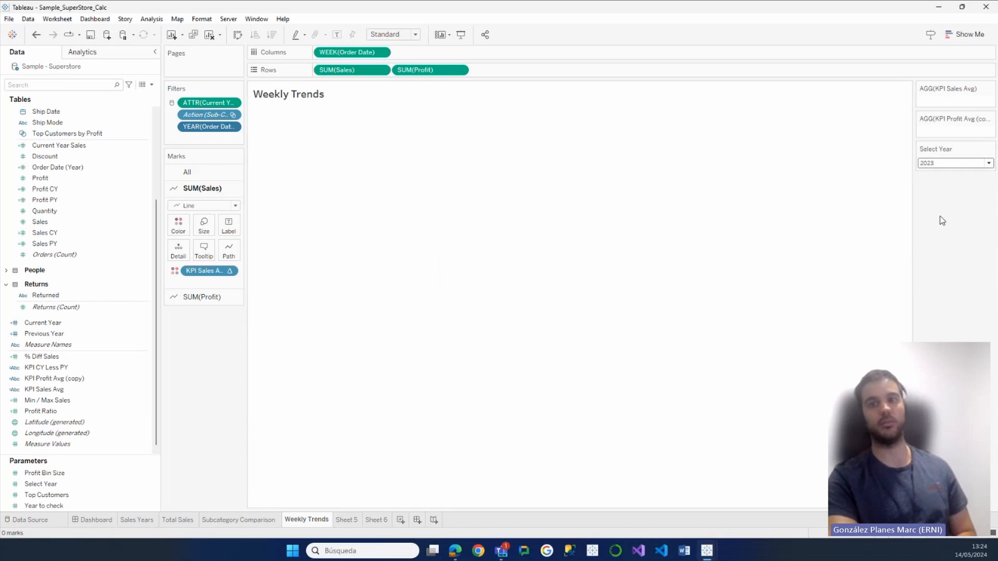
left_click(942, 163)
left_click(938, 183)
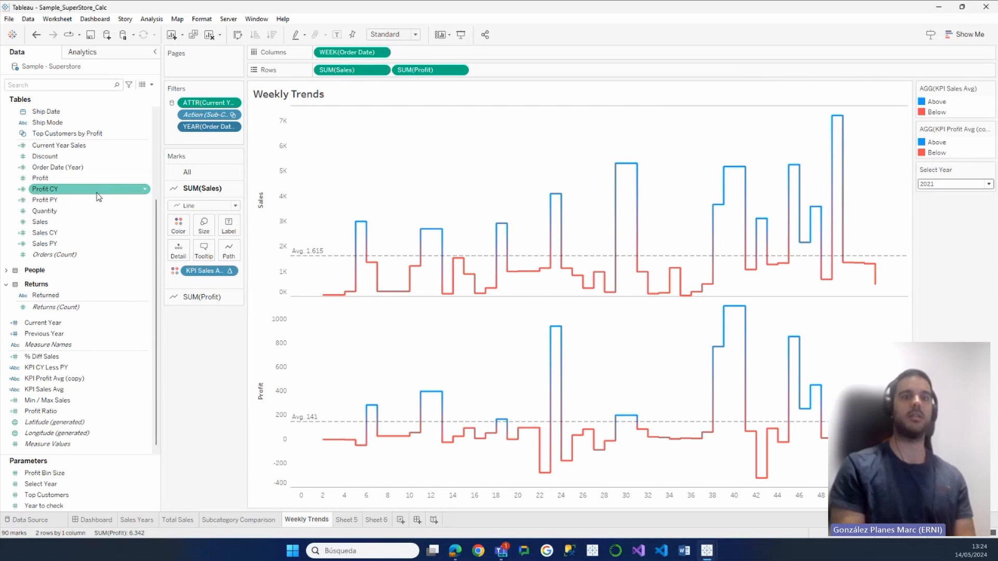
Try Sales CY in place of Sales and Sales PY in place of Profit in the rows, and undo both replacements.
mouse_move(634, 184)
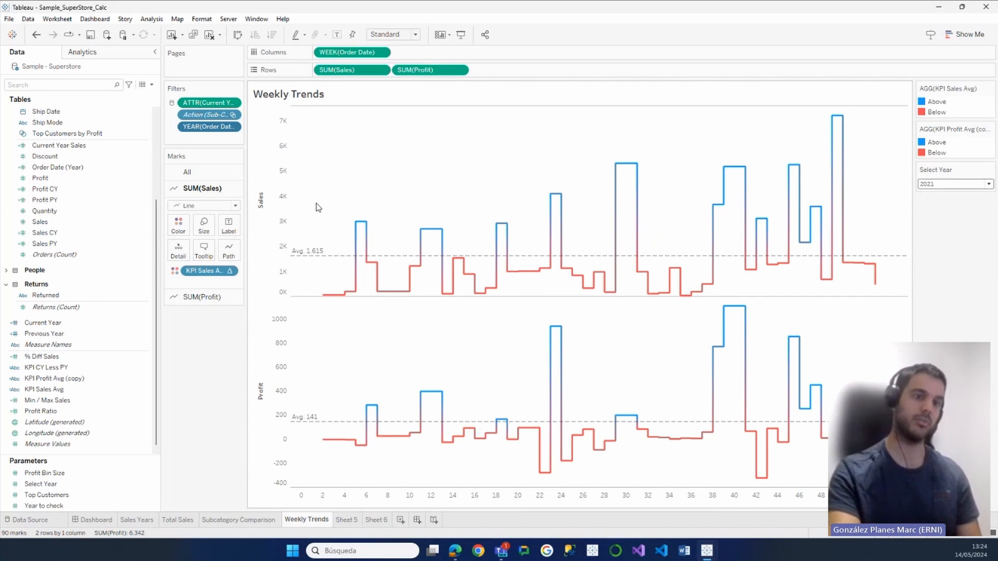
left_click_drag(38, 232, 343, 67)
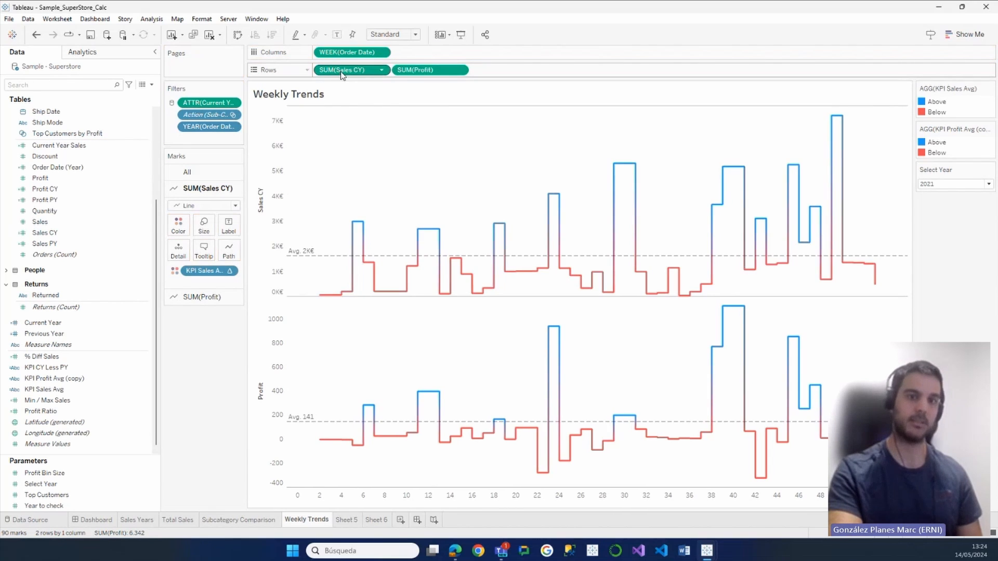
left_click(67, 246)
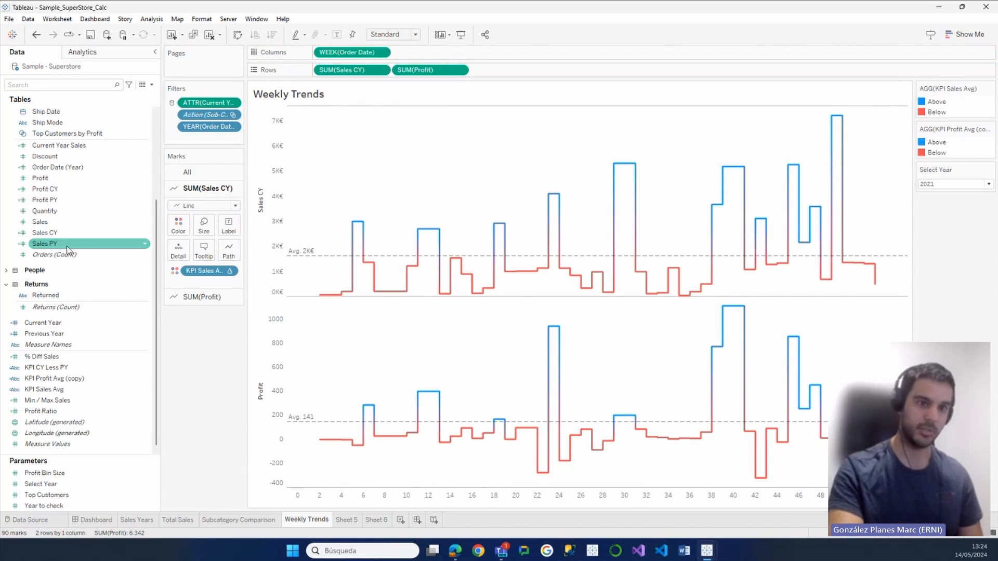
left_click_drag(67, 249, 429, 72)
key("ctrl+z")
key("ctrl+z")
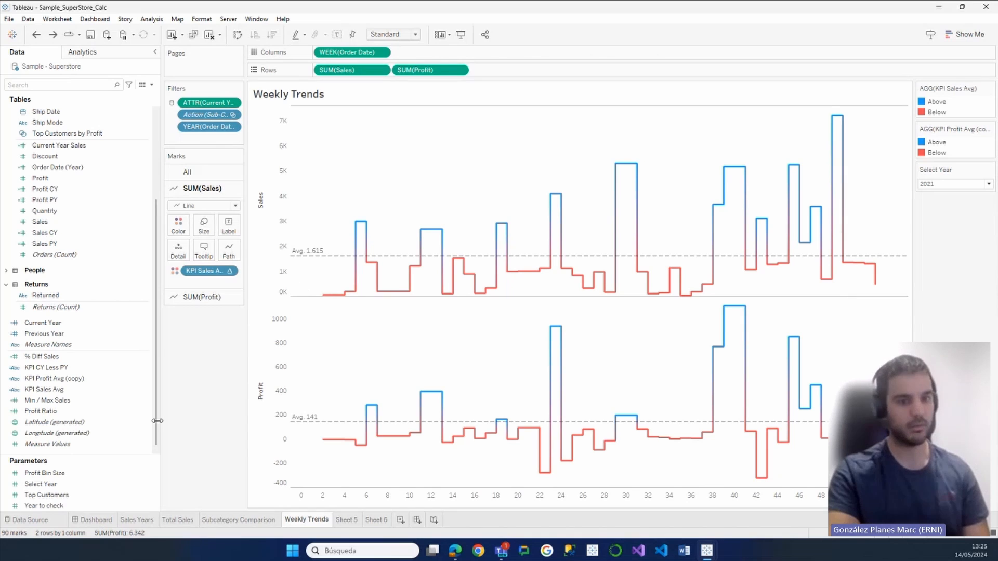
Return to the finished Sales Dashboard and create a new blank dashboard in the workbook.
left_click(94, 520)
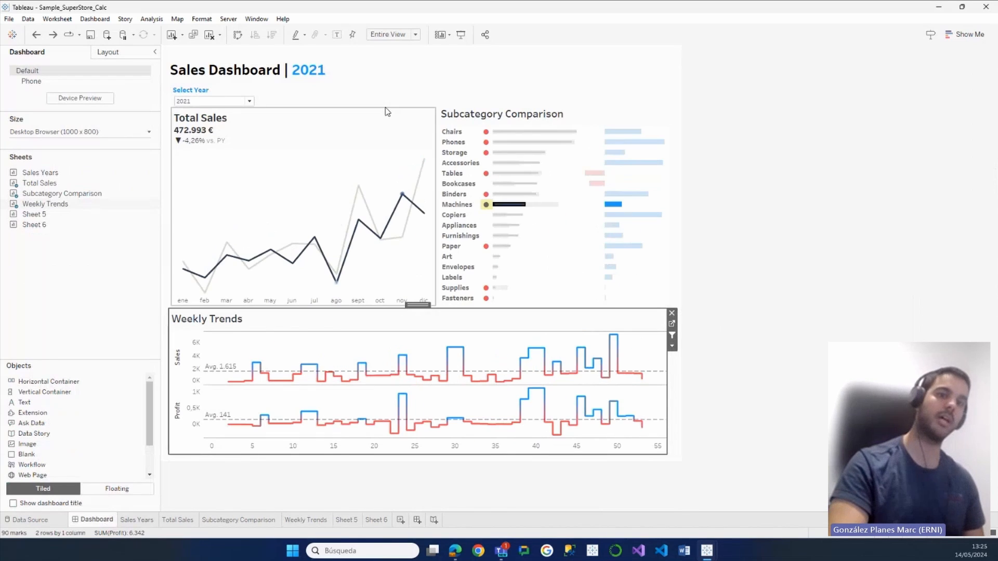
left_click(410, 83)
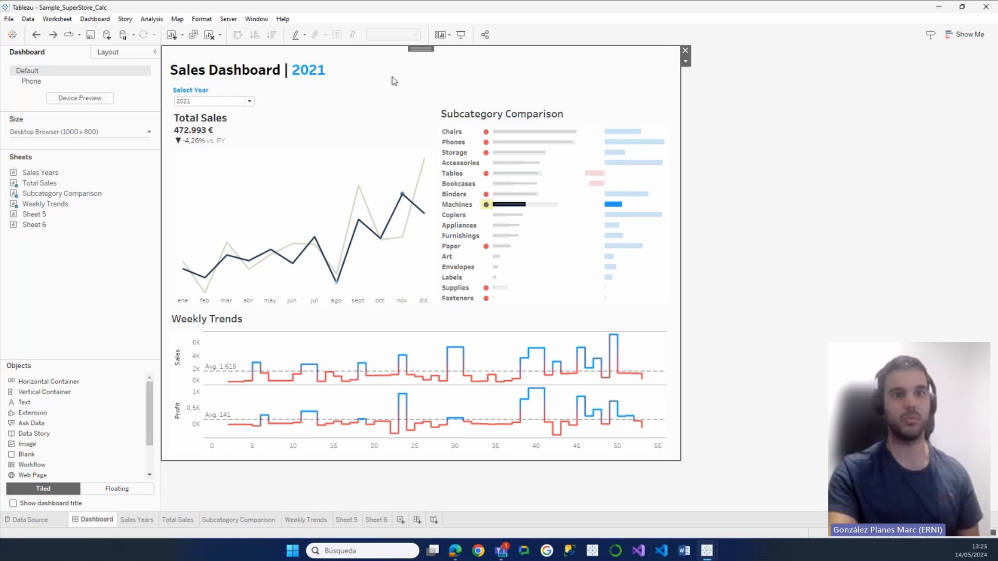
left_click(417, 520)
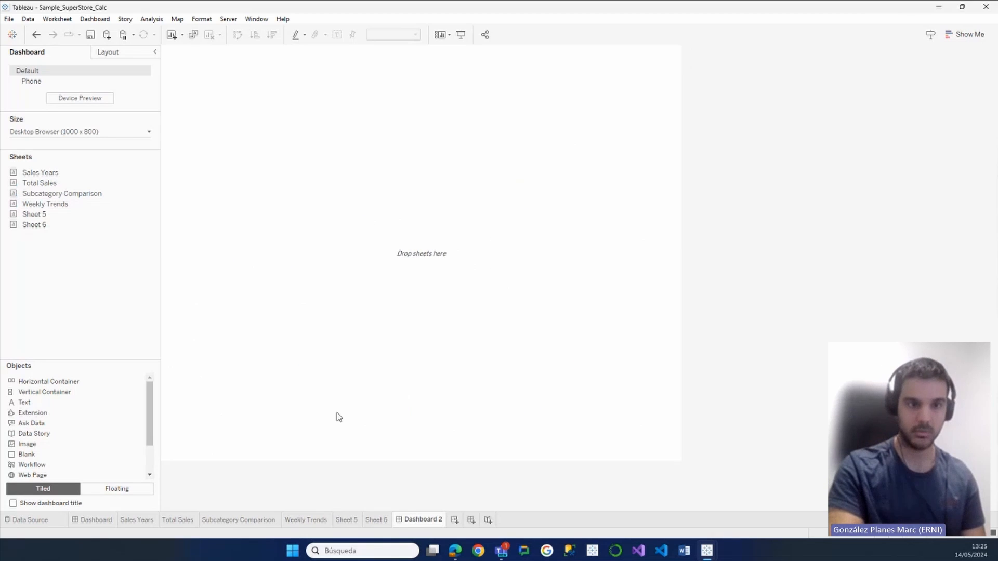
left_click(103, 54)
left_click(61, 58)
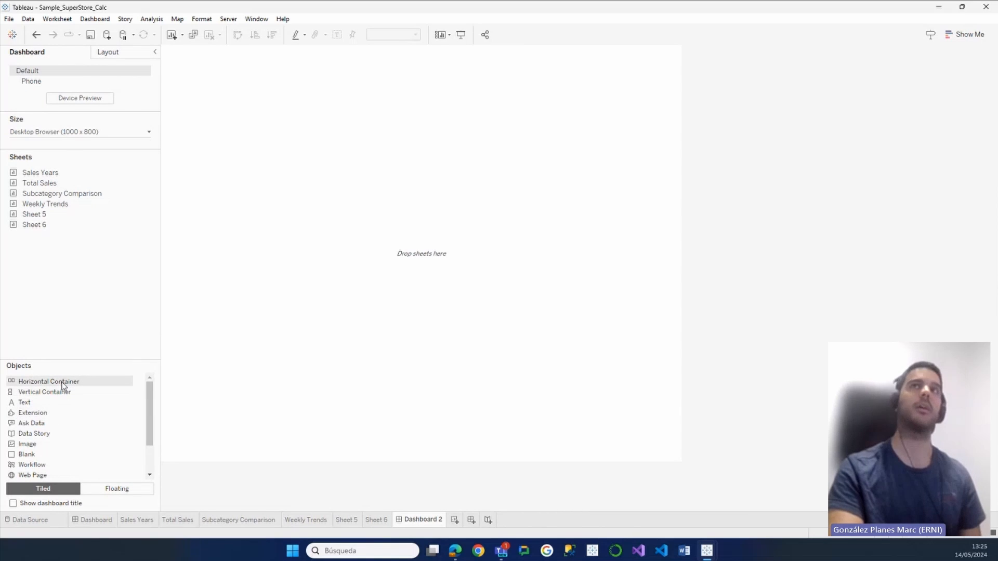
Add a horizontal container to the blank dashboard, nest further containers in it, and look through the remaining dashboard objects.
left_click_drag(61, 386, 342, 254)
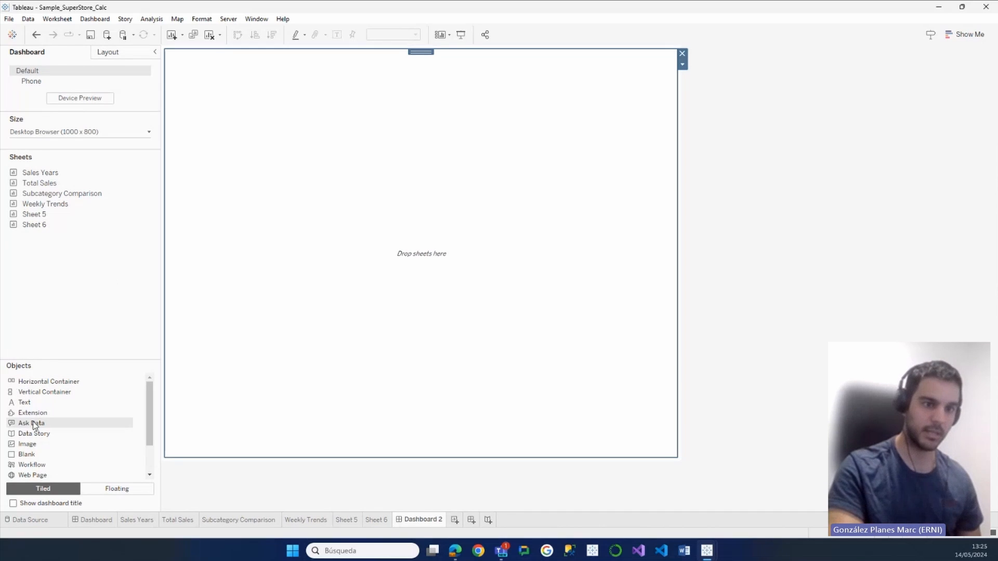
left_click_drag(114, 387, 309, 338)
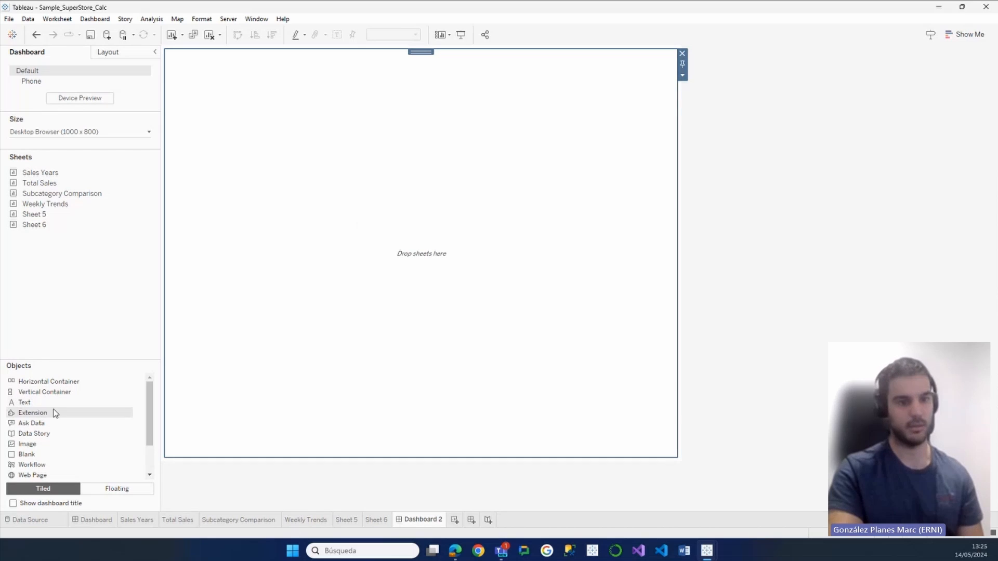
left_click_drag(49, 382, 411, 337)
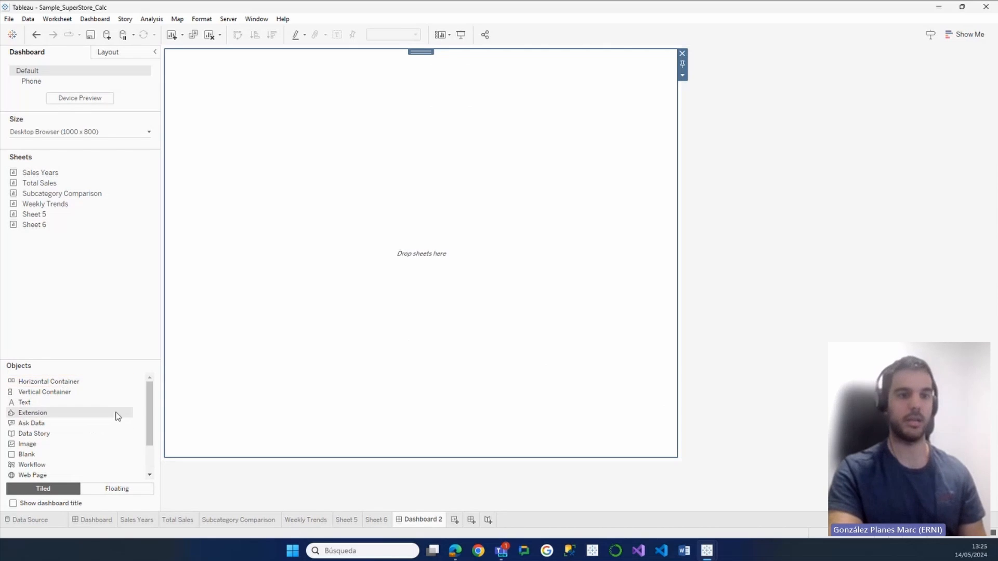
scroll(115, 416, "down", 2)
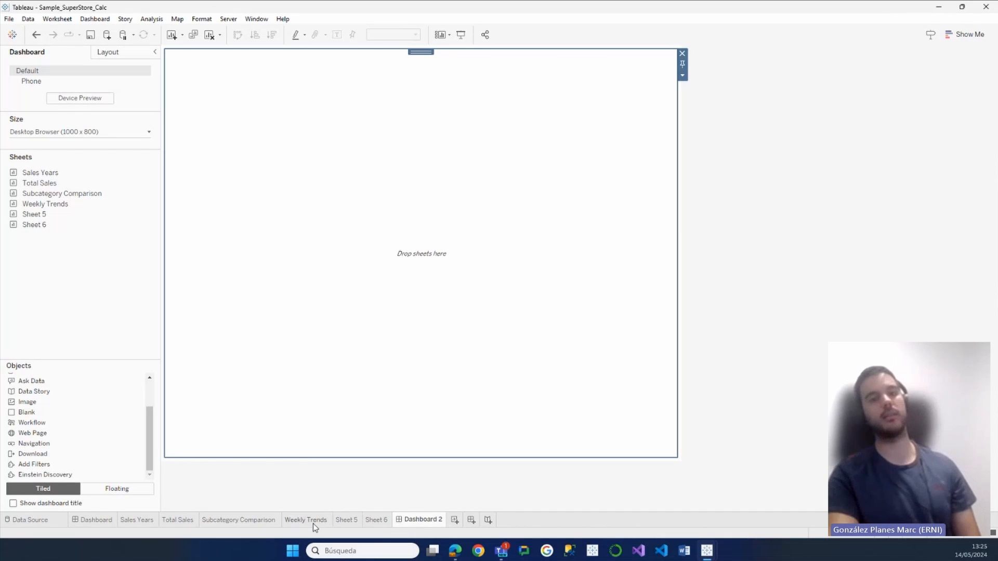
mouse_move(322, 524)
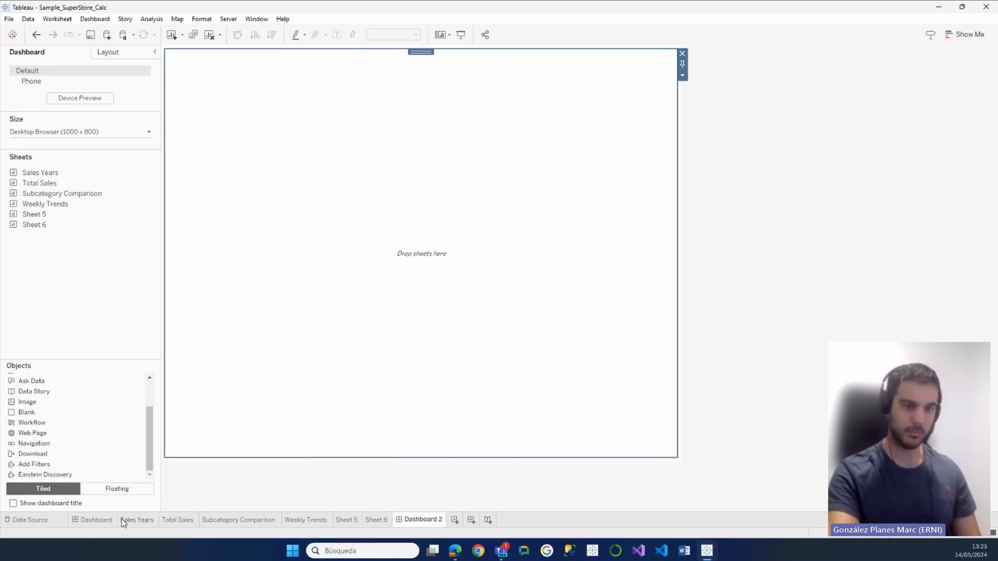
Return to the Sales Dashboard and shift the floating Total Sales chart slightly down and to the left.
left_click(98, 520)
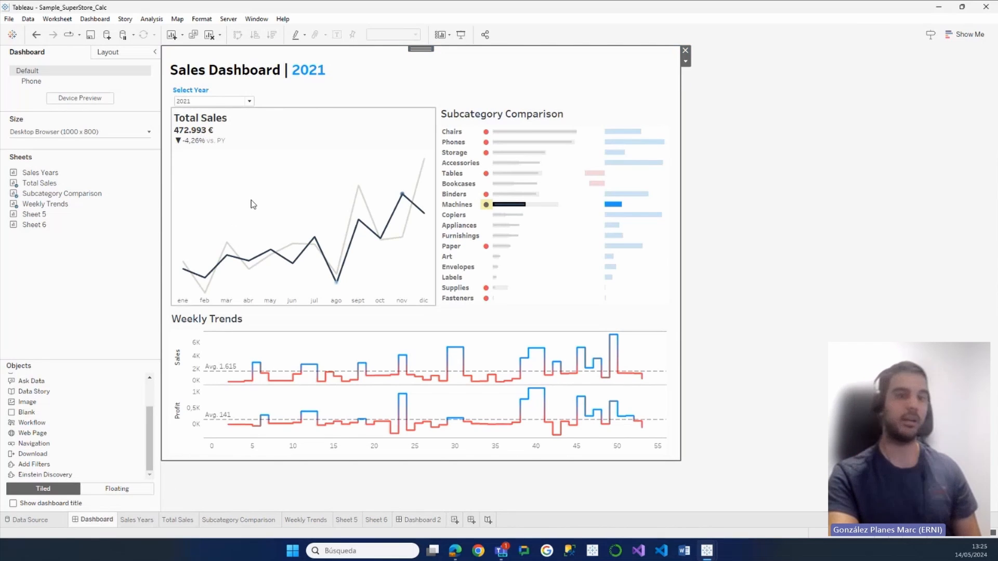
left_click(362, 136)
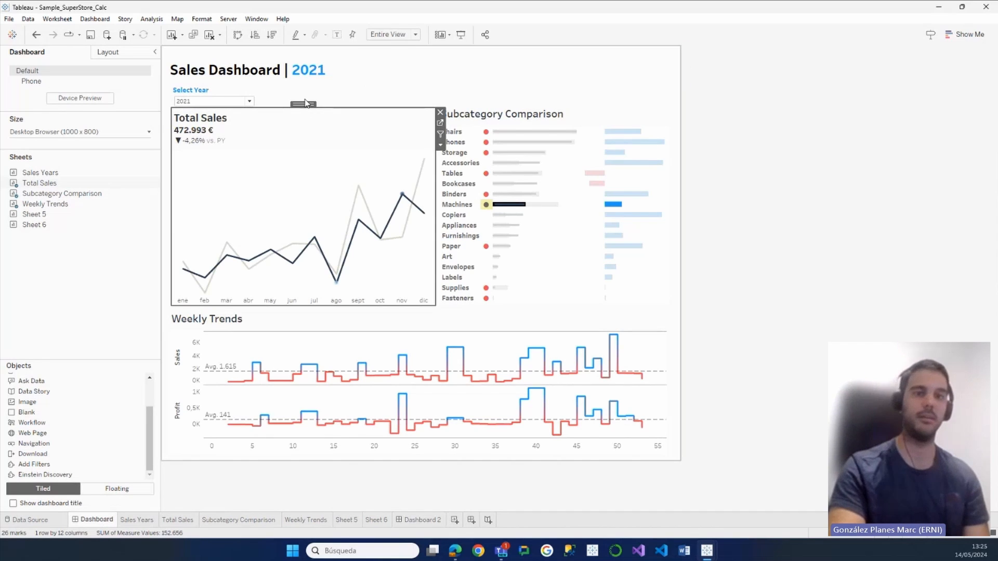
mouse_move(305, 106)
left_mouse_down()
mouse_move(334, 124)
mouse_move(478, 138)
mouse_move(289, 117)
left_mouse_up()
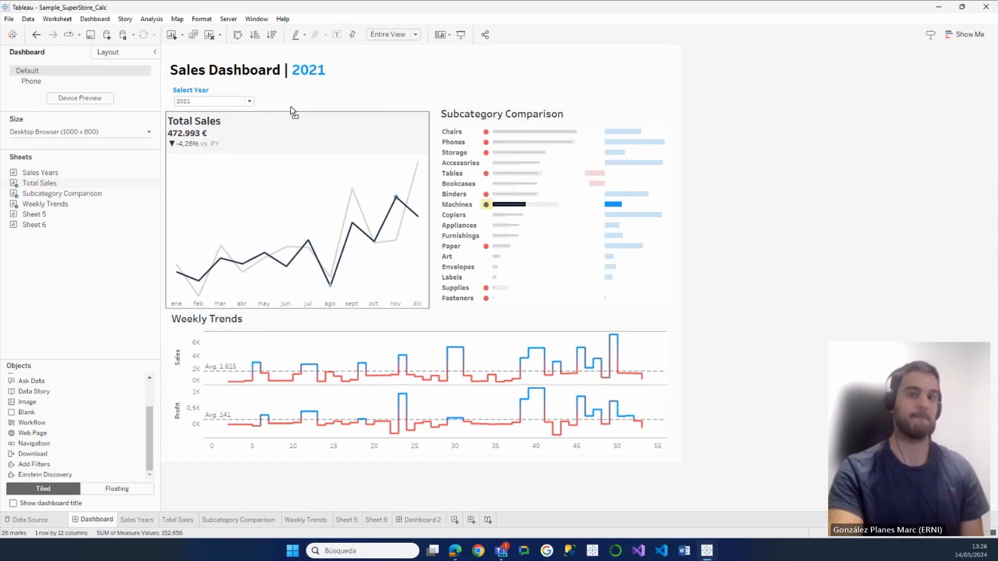
left_click(291, 106)
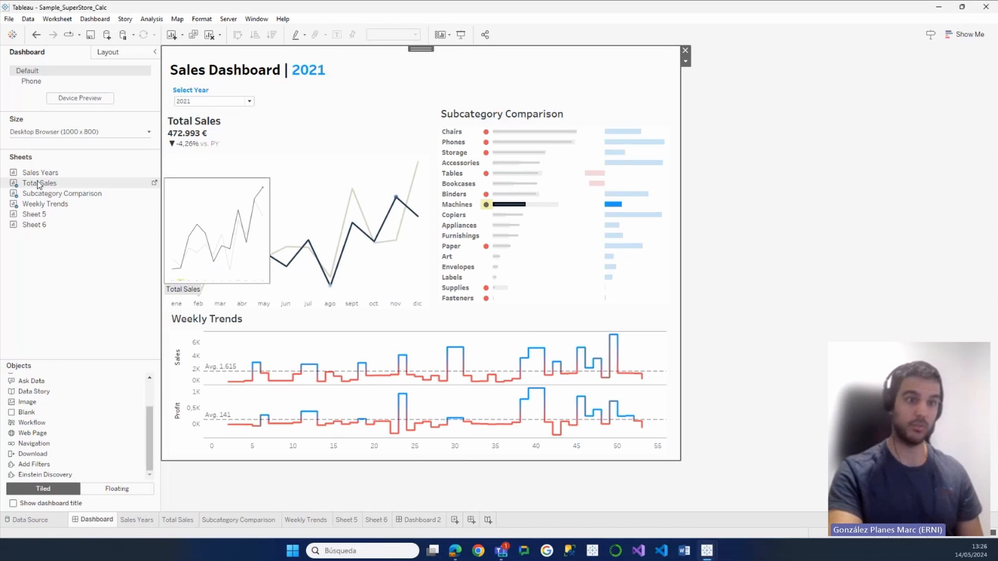
left_click(378, 155)
Remove the Subcategory Comparison chart from the Sales Dashboard and add its sheet back as a tiled object.
left_click(626, 194)
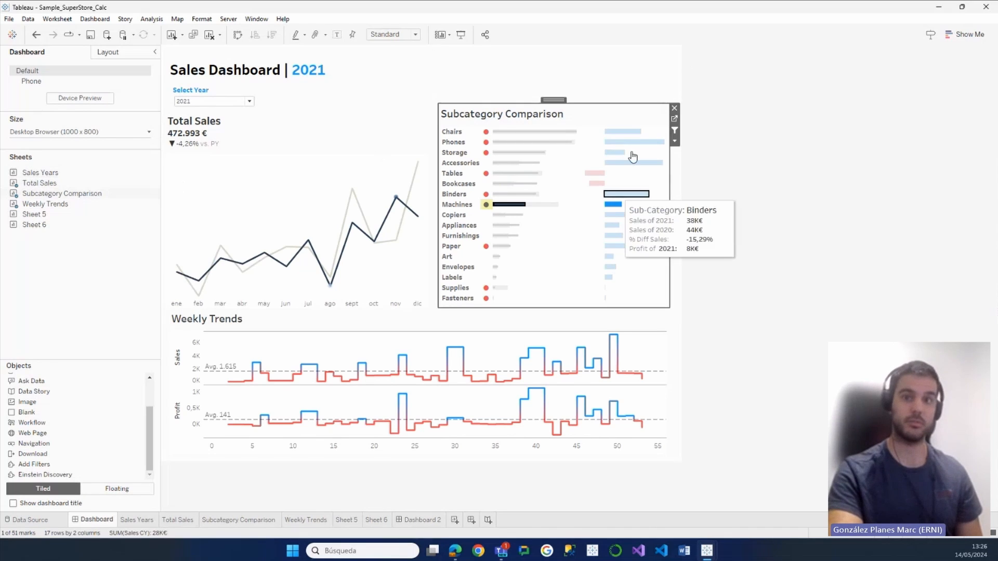
left_click(678, 108)
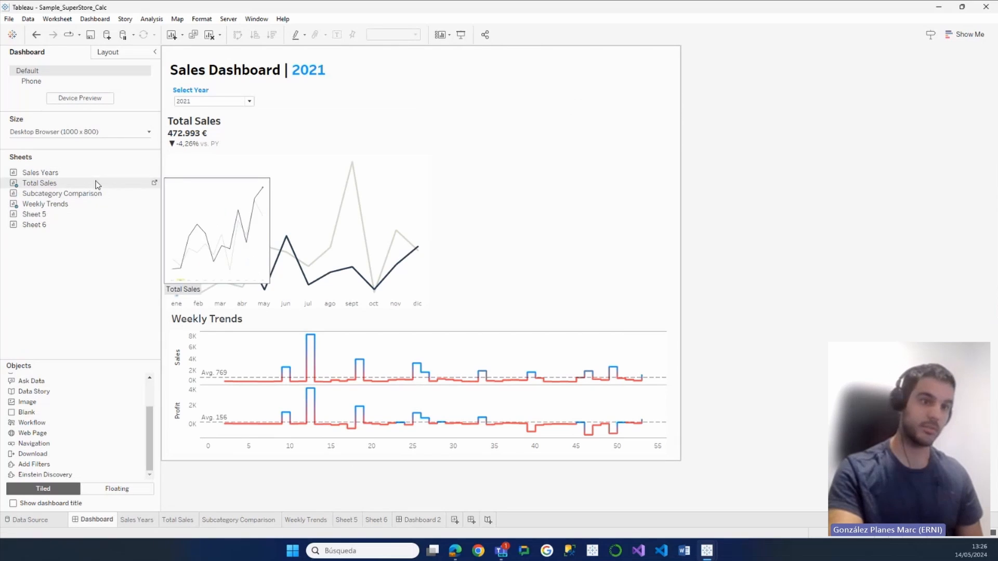
left_click_drag(62, 194, 570, 190)
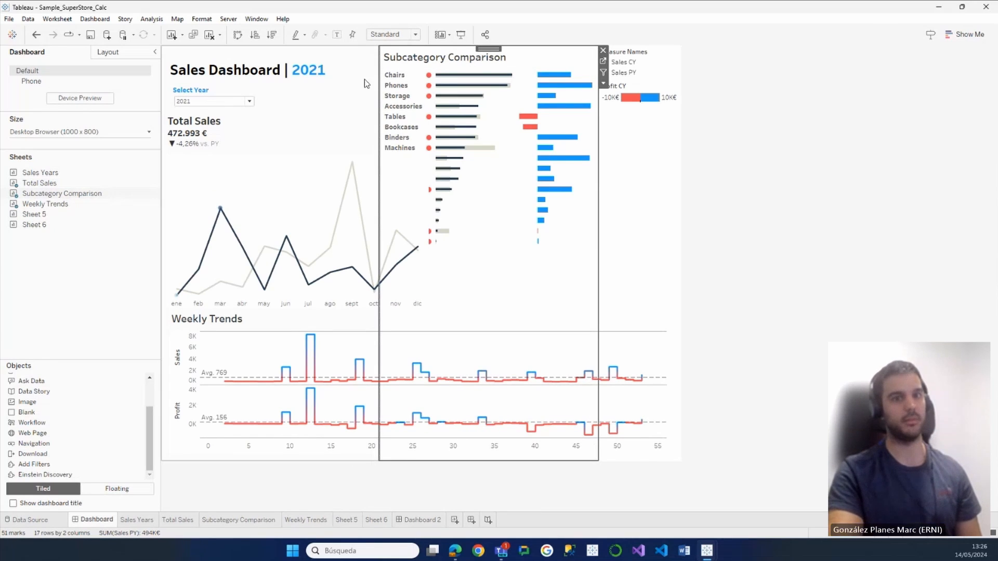
Make the tiled Subcategory Comparison chart floating and move it slightly down and to the right on the dashboard.
left_click(602, 83)
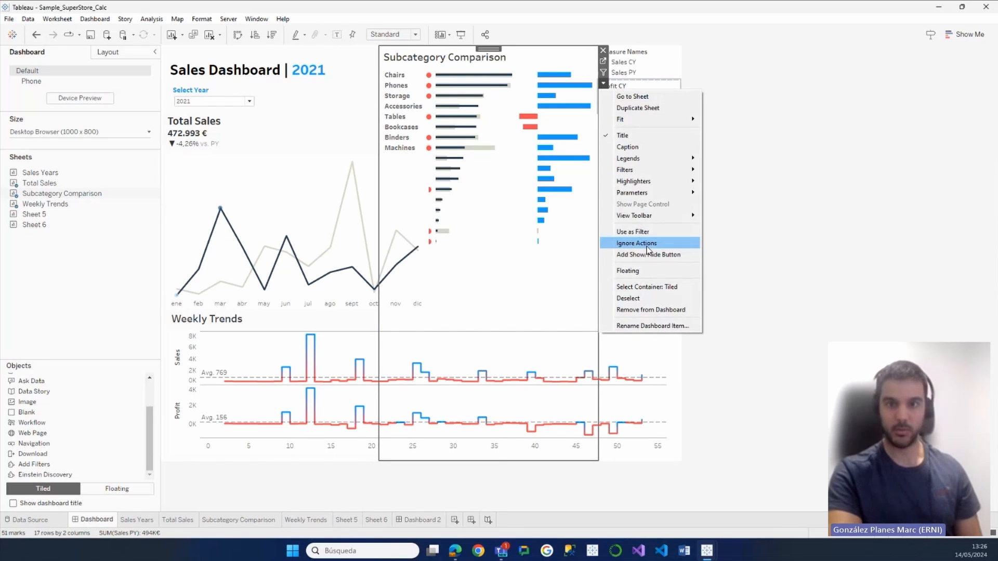
left_click(627, 270)
left_click_drag(457, 54, 516, 65)
Delete the layout container holding the Measure Names and Profit CY legends, including both legends.
left_click(659, 122)
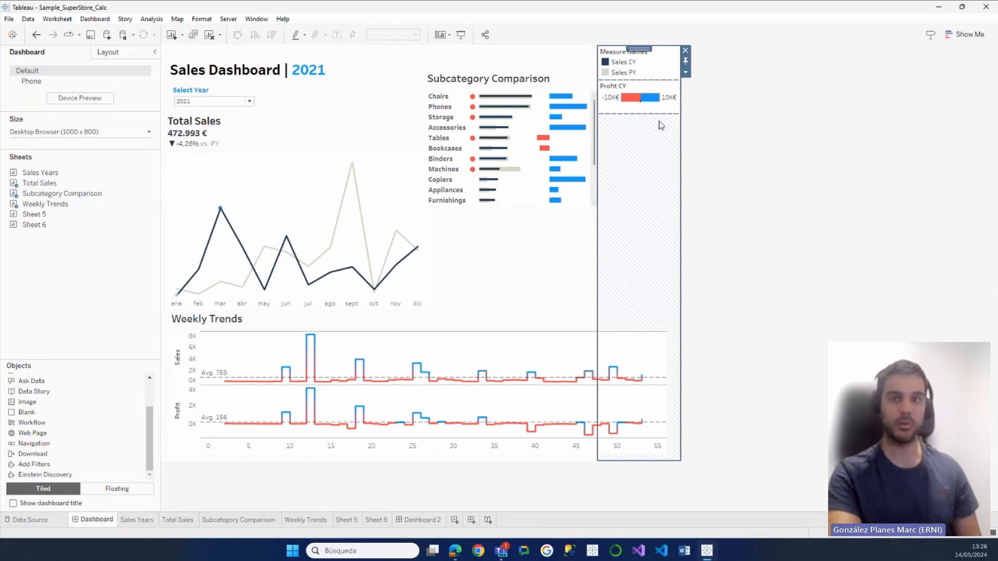
left_click(685, 51)
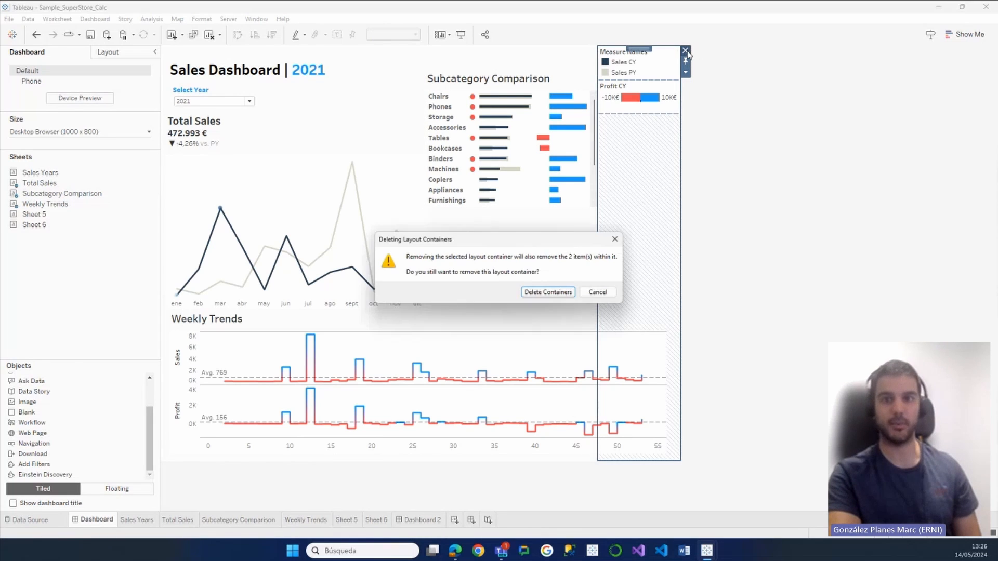
left_click(565, 297)
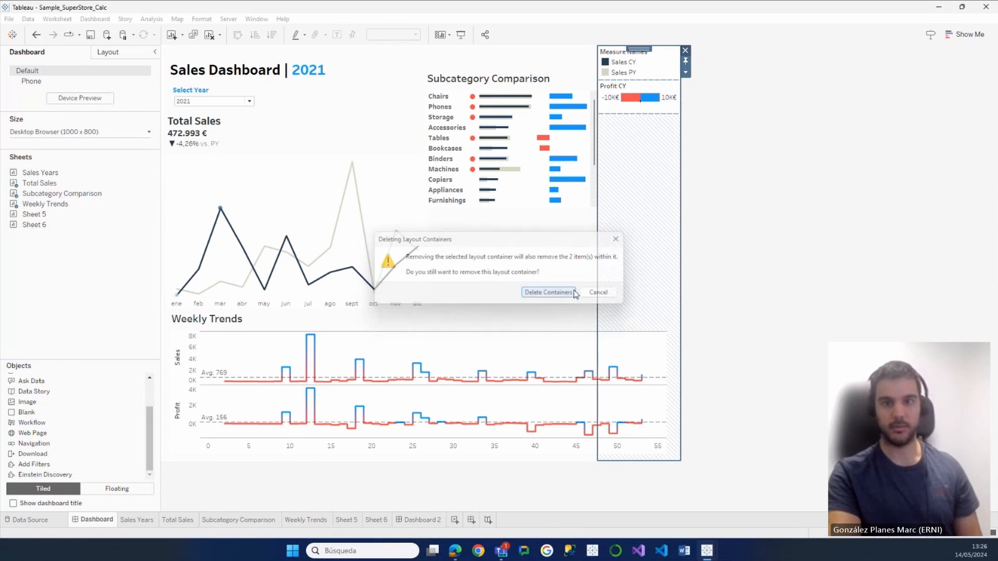
Enlarge and reposition the floating Subcategory Comparison chart to fit beside Total Sales and above Weekly Trends.
left_click(594, 204)
left_click_drag(600, 209, 666, 310)
left_click_drag(551, 68, 557, 72)
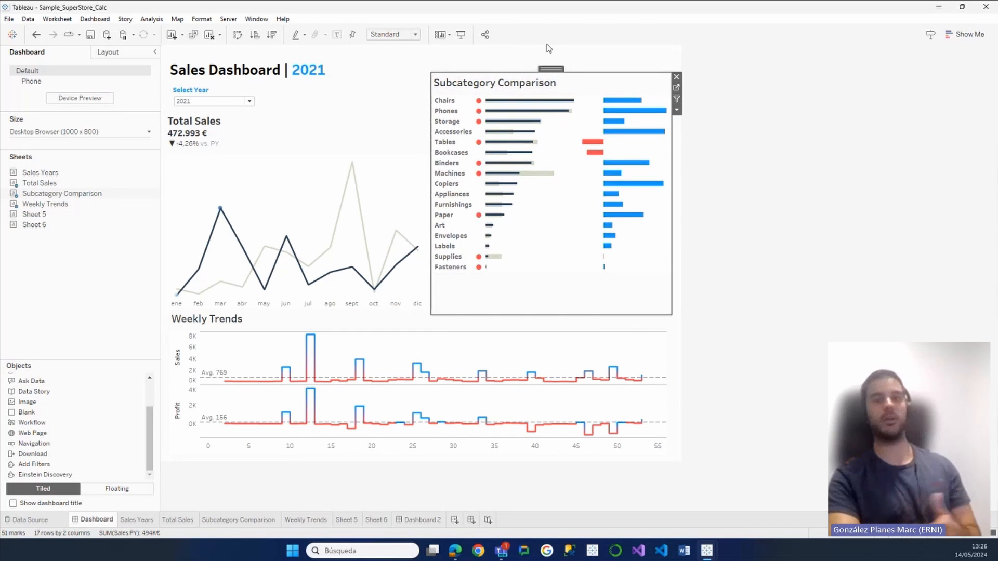
left_click_drag(555, 70, 555, 99)
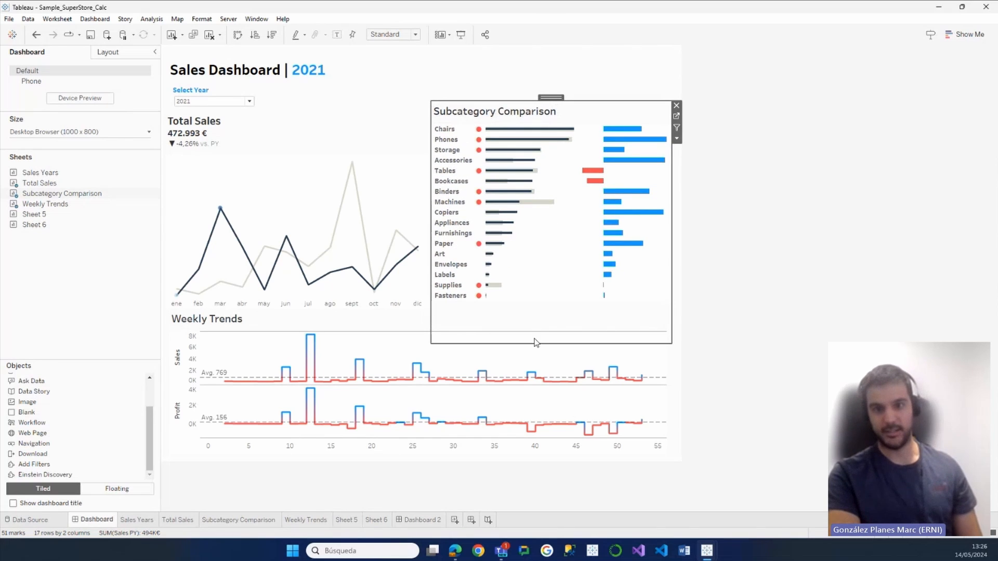
left_click_drag(535, 341, 547, 317)
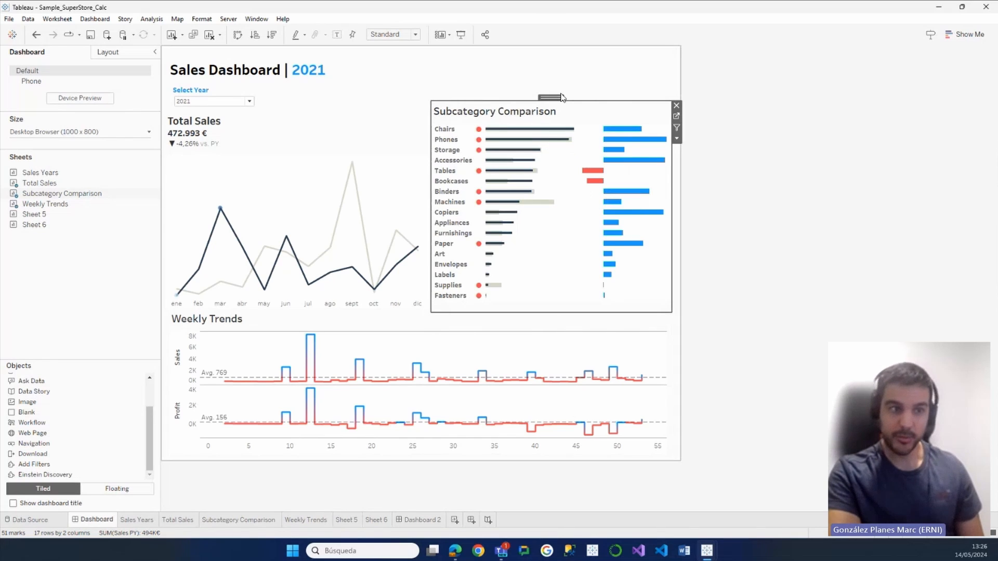
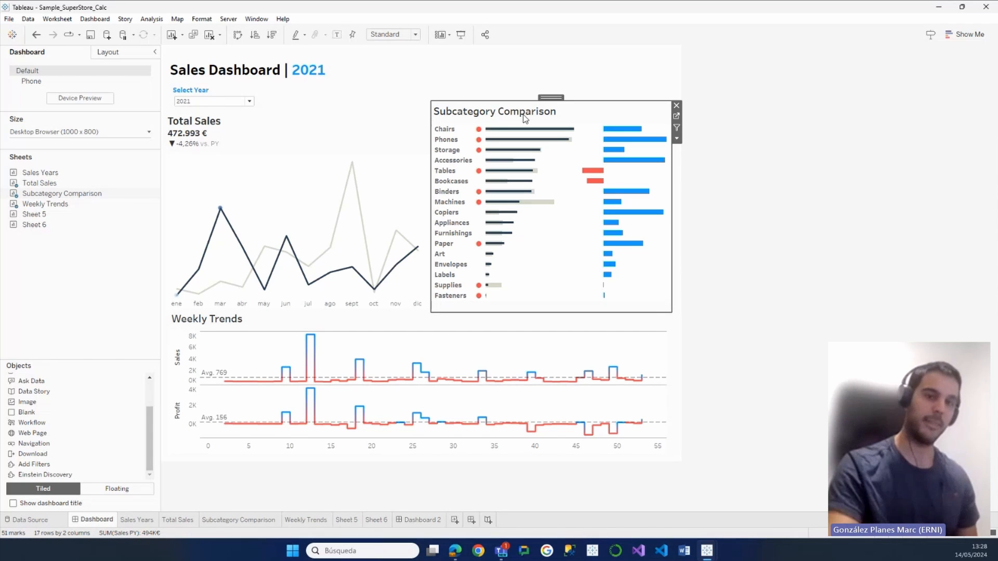
Set the Select Year parameter to 2022 and inspect the monthly values in the Total Sales chart.
left_click(727, 179)
left_click(345, 149)
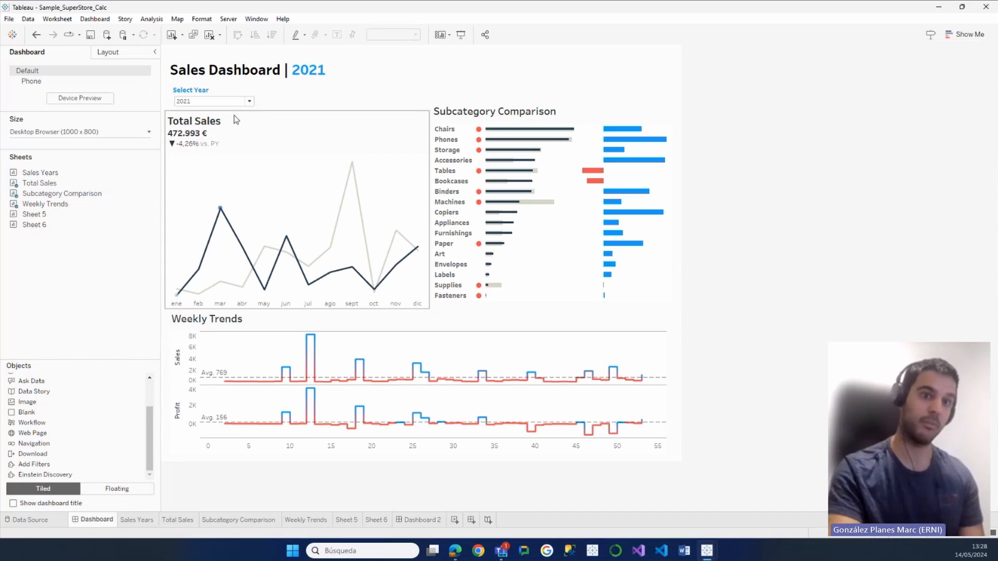
left_click(250, 101)
left_click(217, 131)
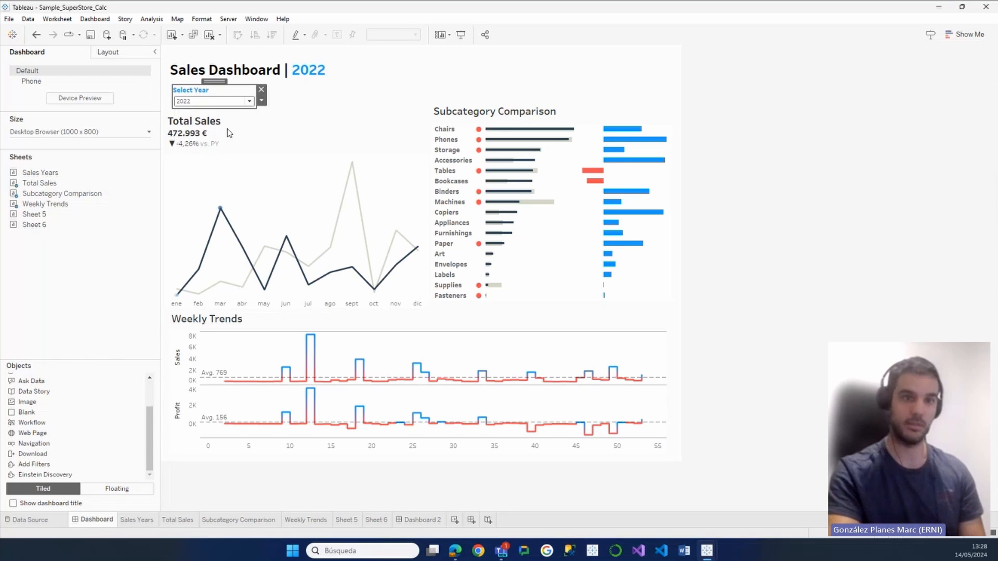
mouse_move(288, 265)
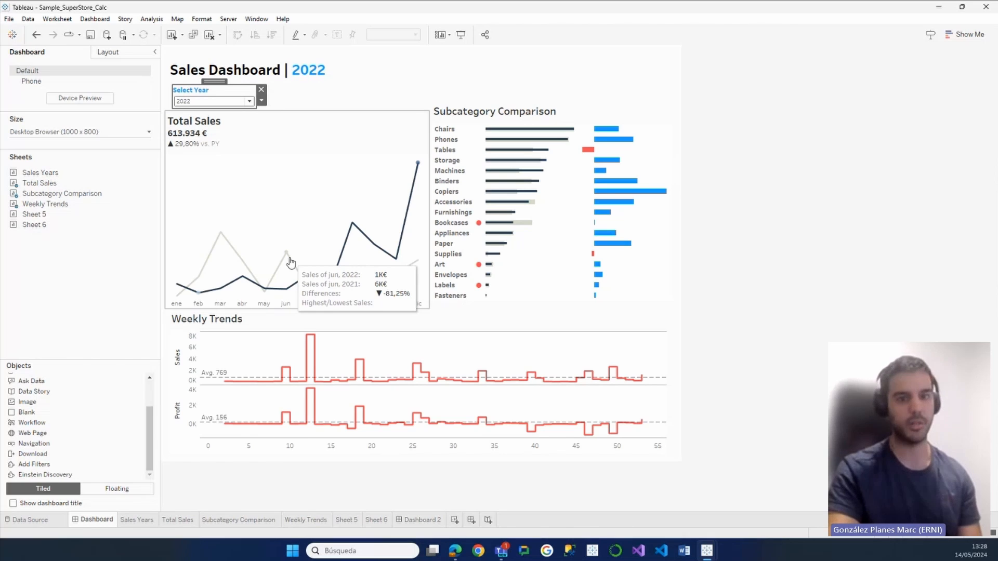
mouse_move(417, 171)
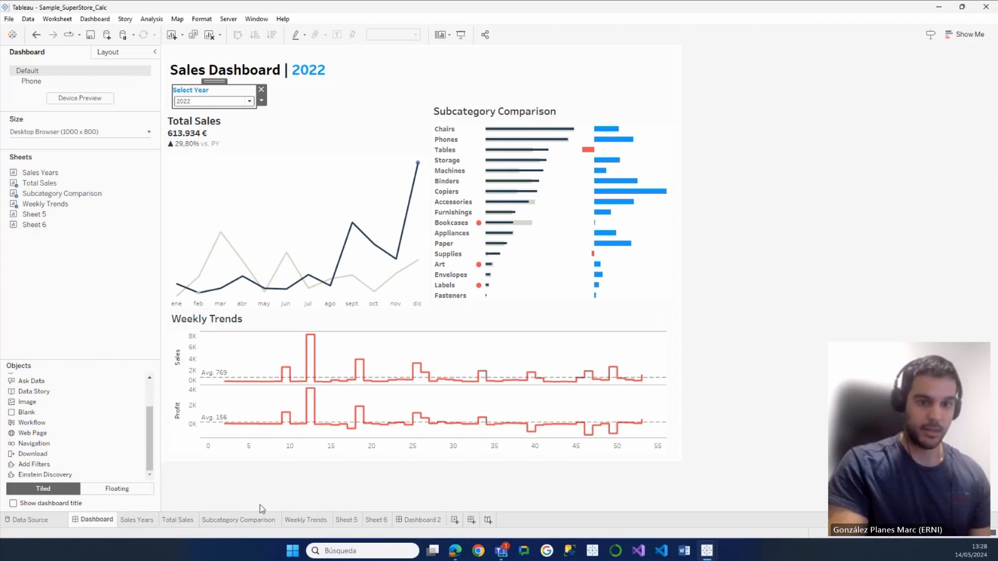
Switch to the Edge browser and look through the Tableau Public product page.
left_click(458, 552)
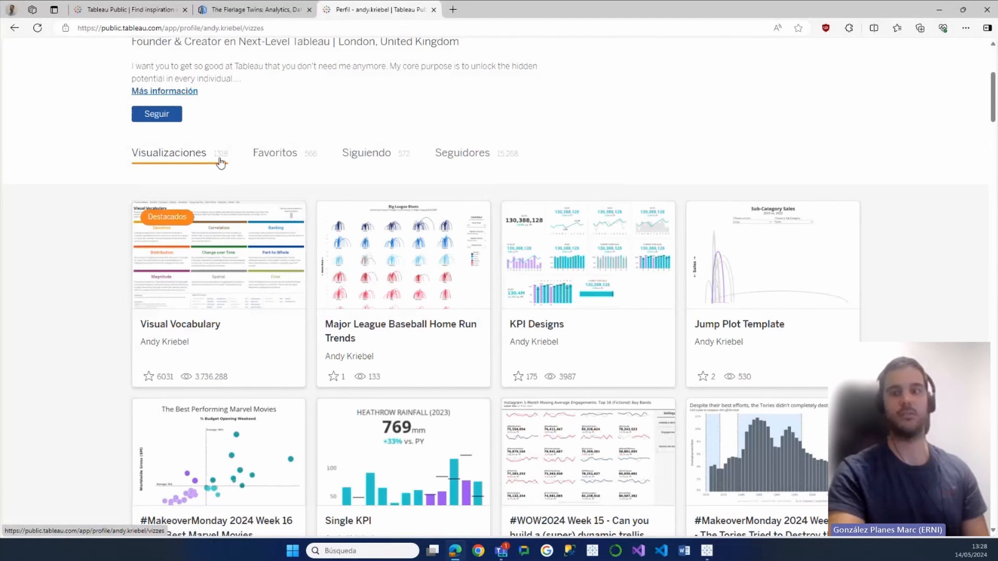
scroll(258, 194, "up", 5)
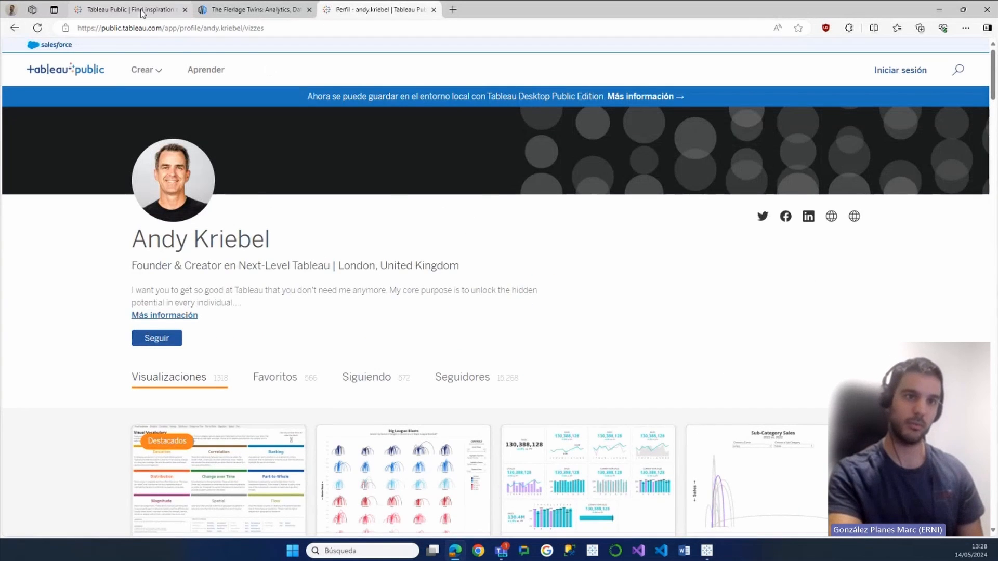
left_click(141, 10)
scroll(400, 304, "down", 7)
scroll(472, 199, "up", 3)
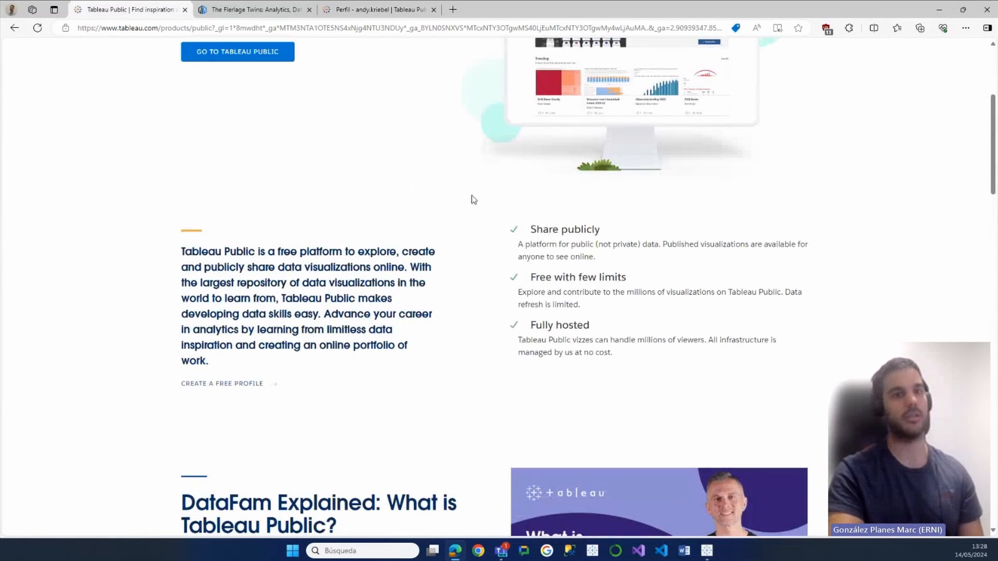
scroll(416, 187, "up", 4)
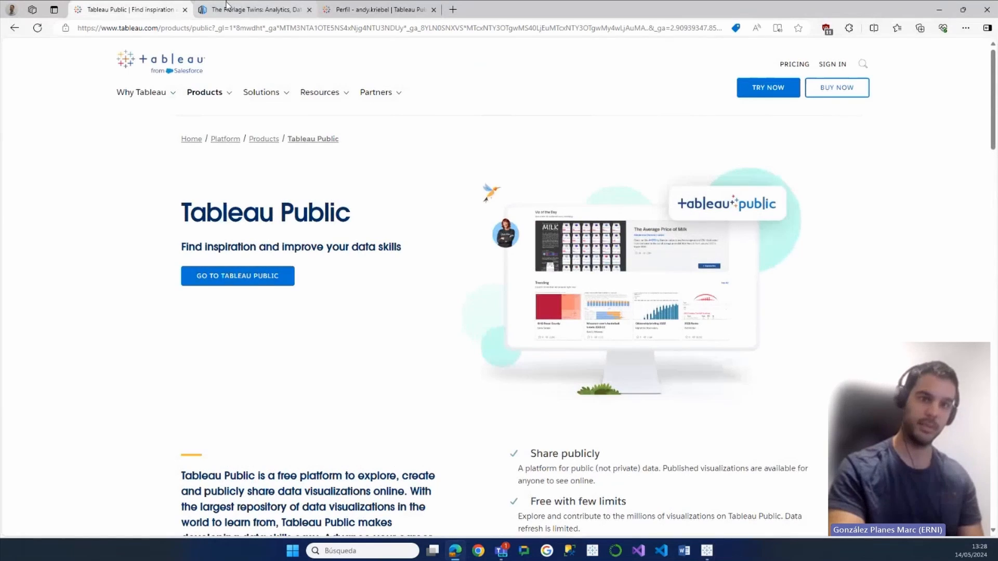
Return to the Tableau Public author's profile, browse the published visualizations and open Single KPI.
left_click(343, 9)
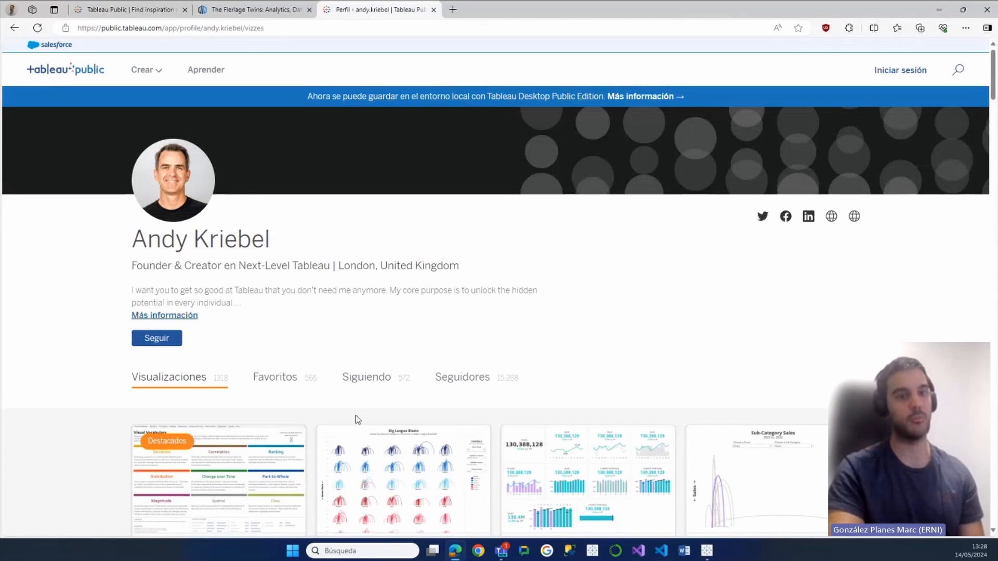
scroll(356, 420, "down", 15)
scroll(370, 385, "up", 5)
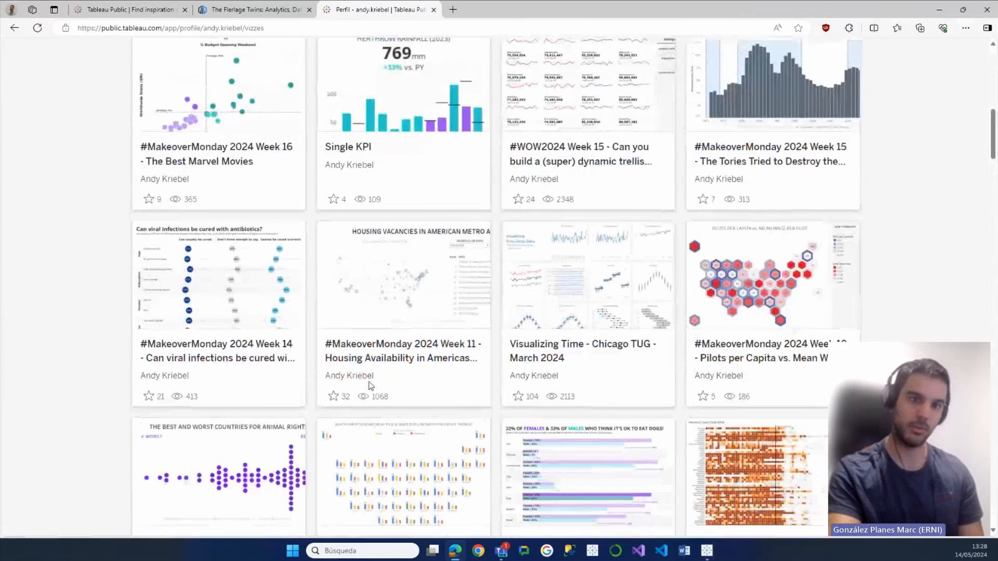
scroll(370, 385, "up", 3)
left_click(395, 273)
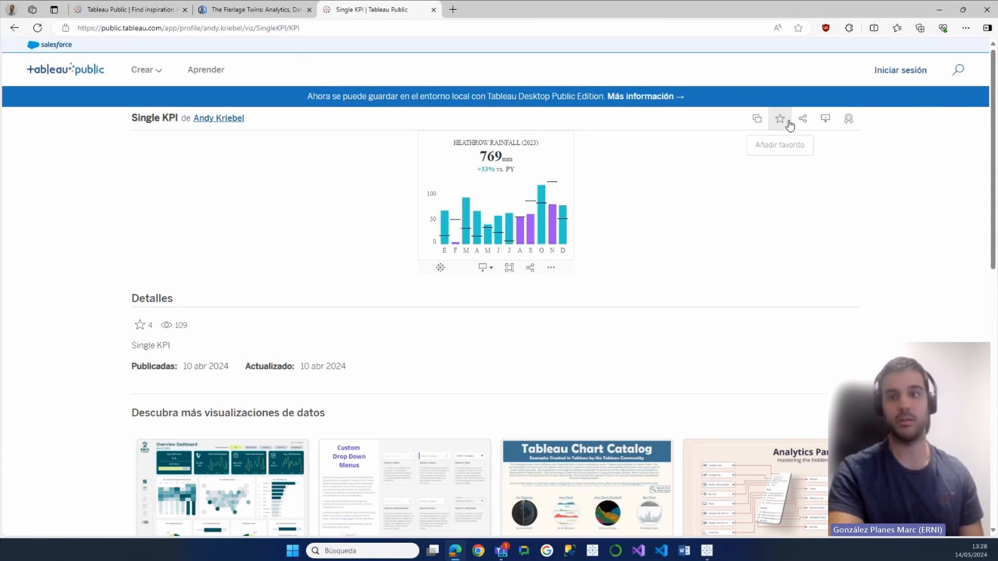
Download the Single KPI visualization as a Tableau workbook in the Actual version.
left_click(835, 123)
scroll(520, 223, "down", 2)
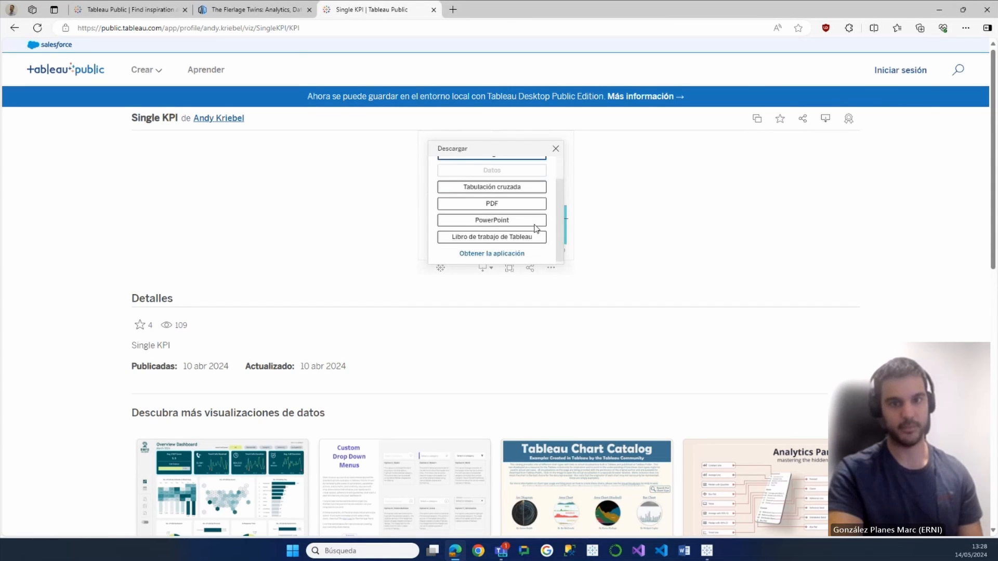
left_click(516, 235)
scroll(516, 239, "down", 1)
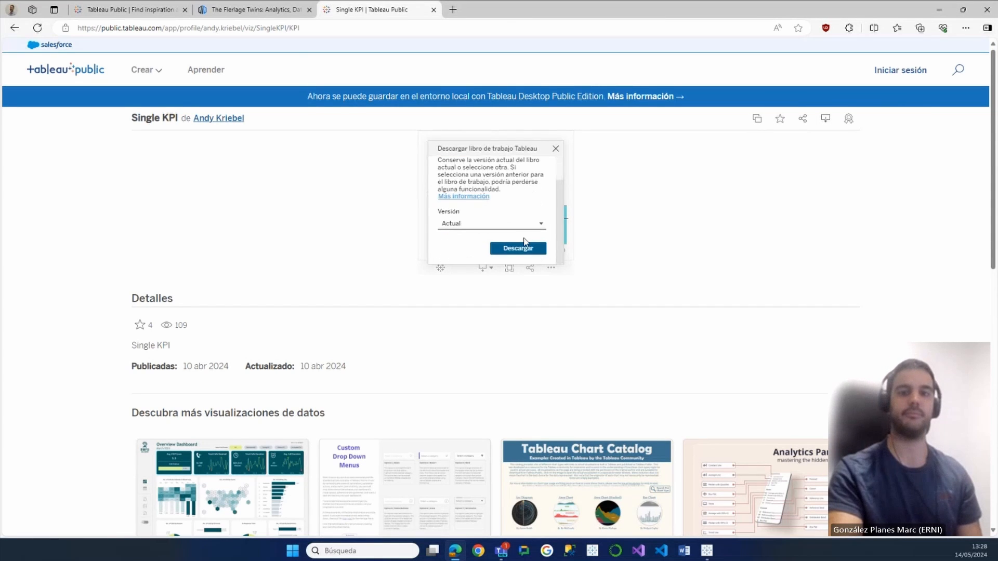
left_click(517, 251)
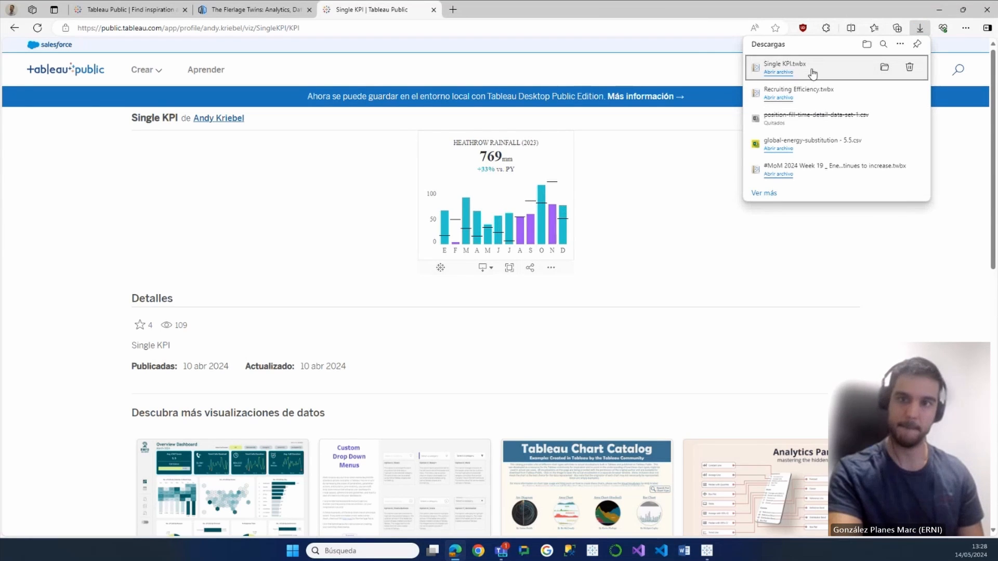
Open the downloaded Single KPI.twbx in Tableau, maximize its window and go to the rainfall chart's worksheet.
left_click(884, 67)
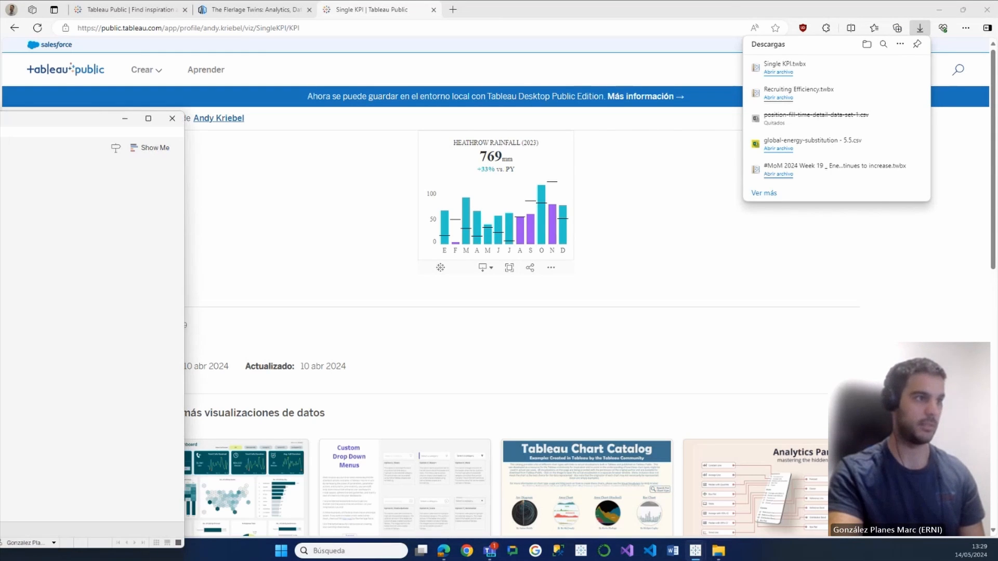
left_click_drag(62, 119, 583, 1)
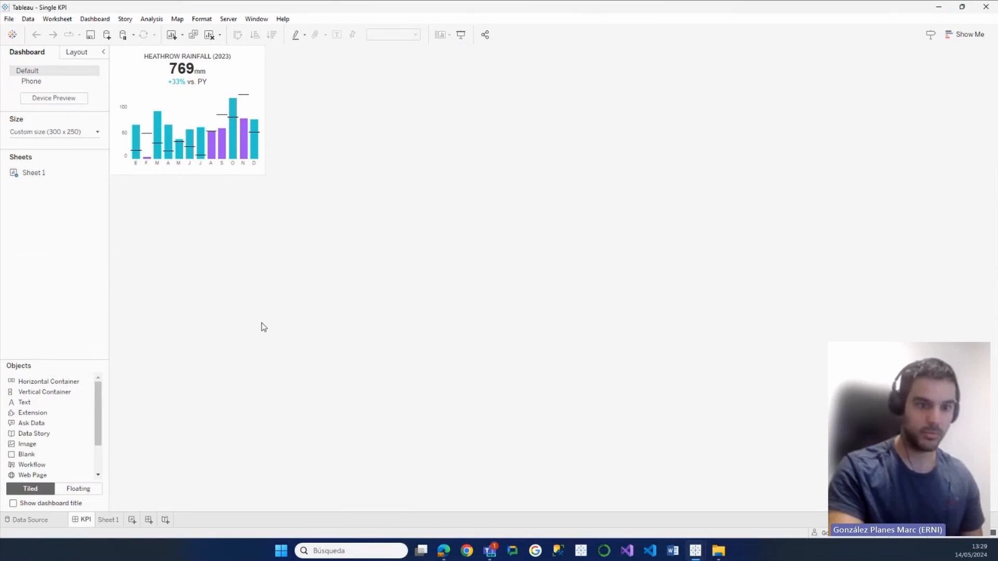
left_click(179, 96)
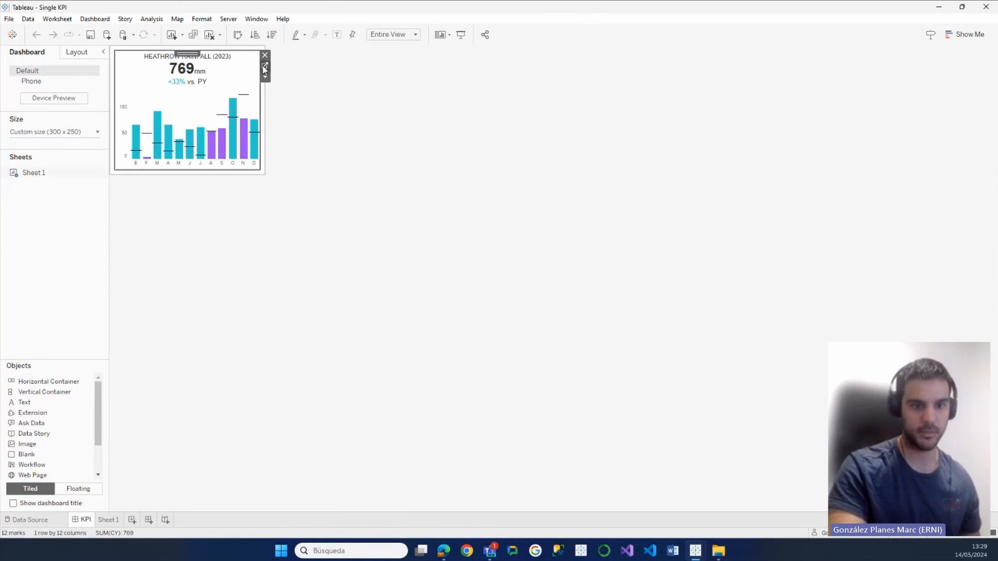
right_click(83, 520)
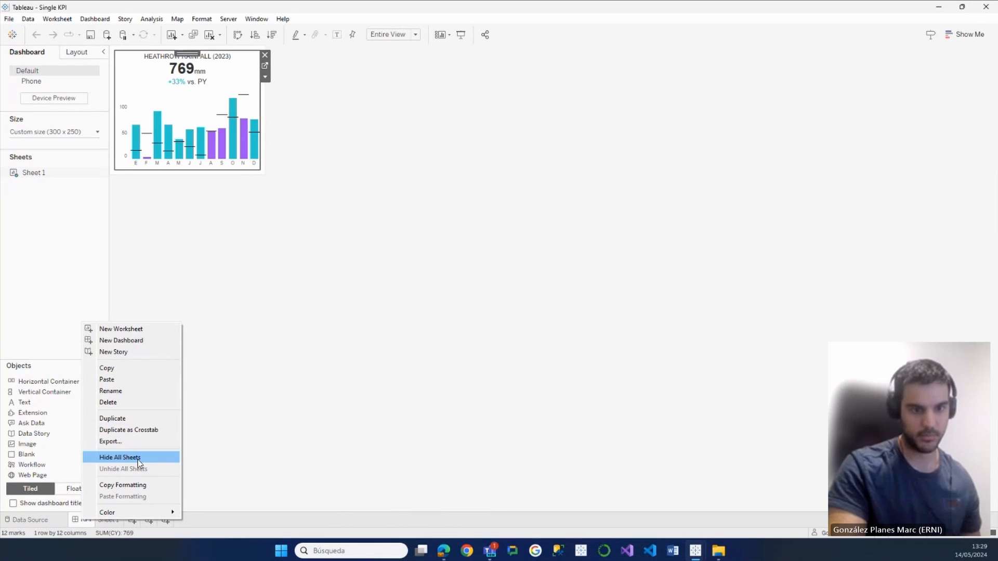
left_click(273, 85)
left_click(265, 65)
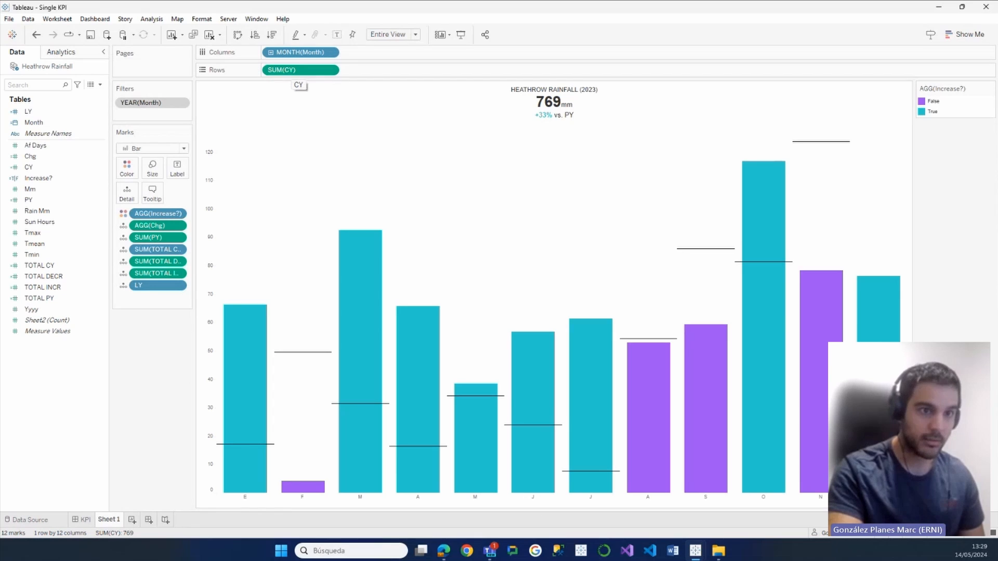
Examine the CY calculated field's formula, close it unchanged, and inspect the March bar and February PY reference line.
right_click(47, 168)
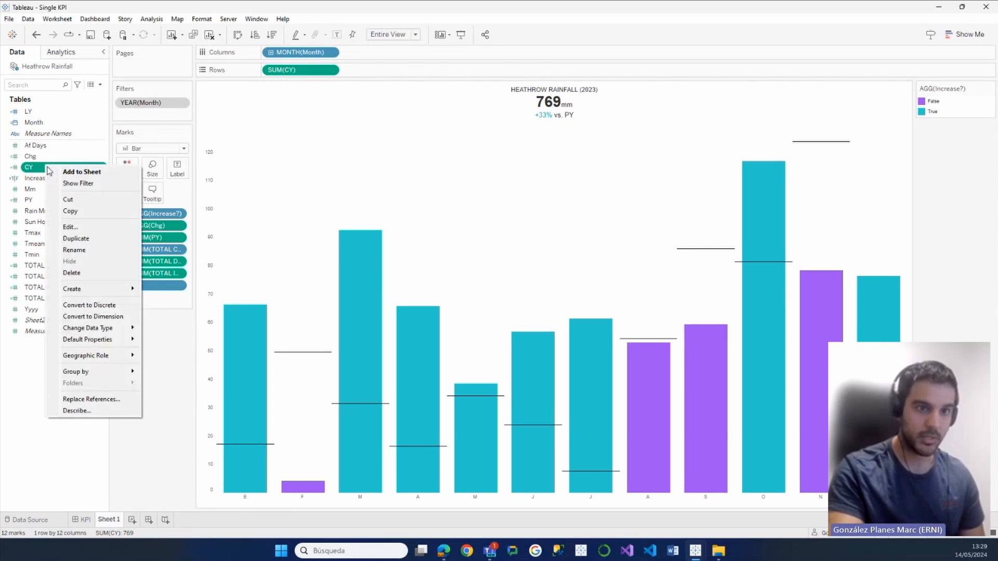
left_click(70, 226)
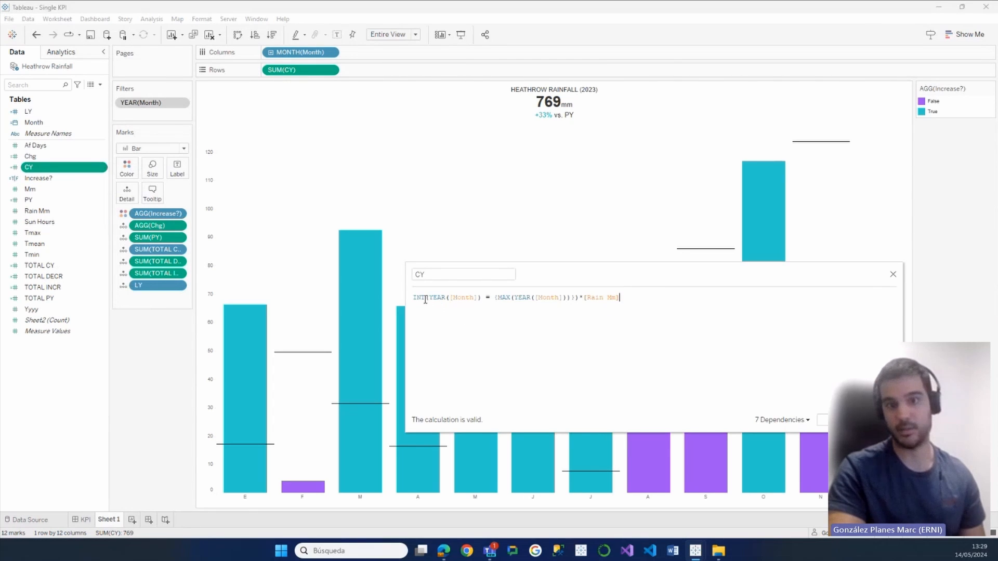
left_click(482, 299)
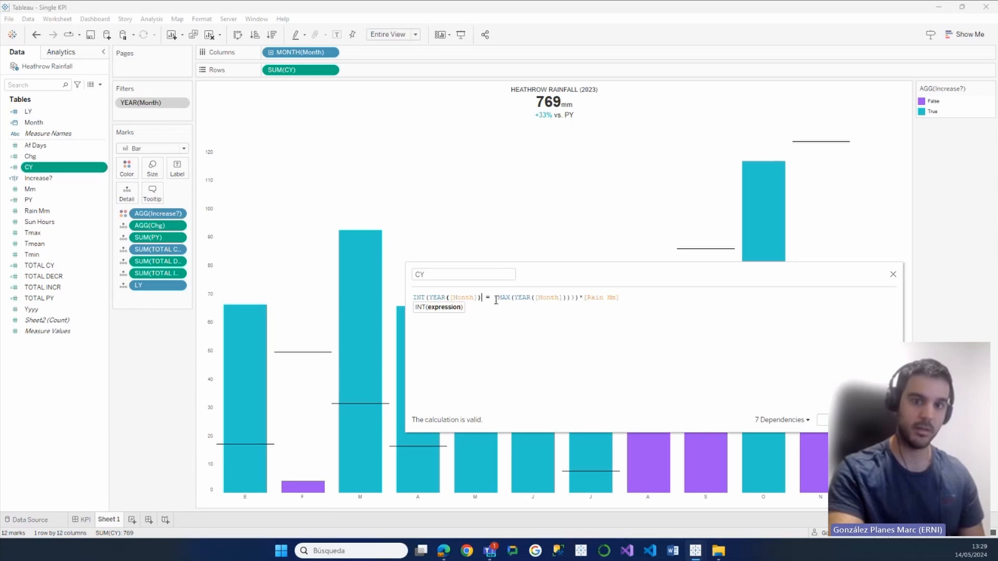
left_click_drag(497, 300, 567, 298)
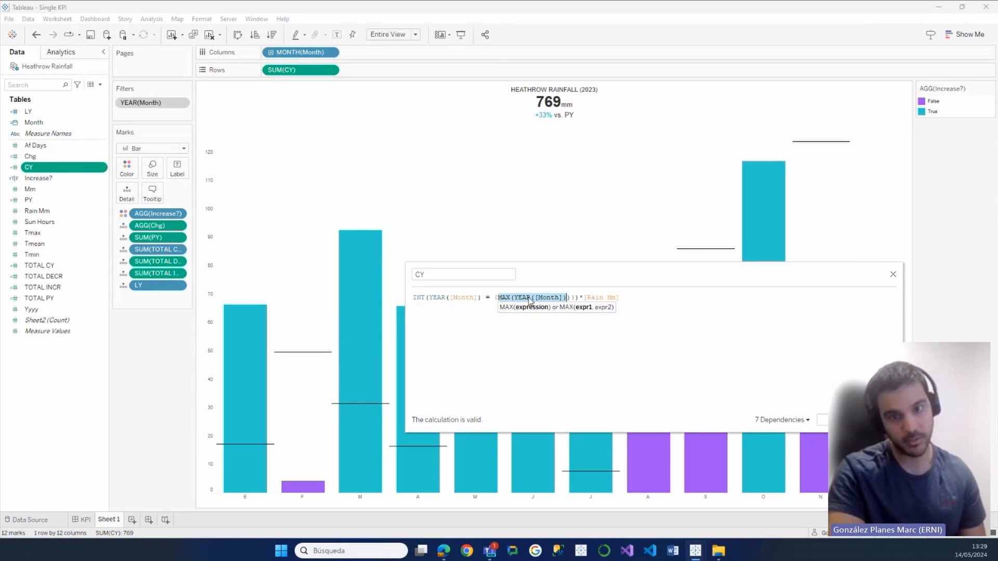
left_click(568, 298)
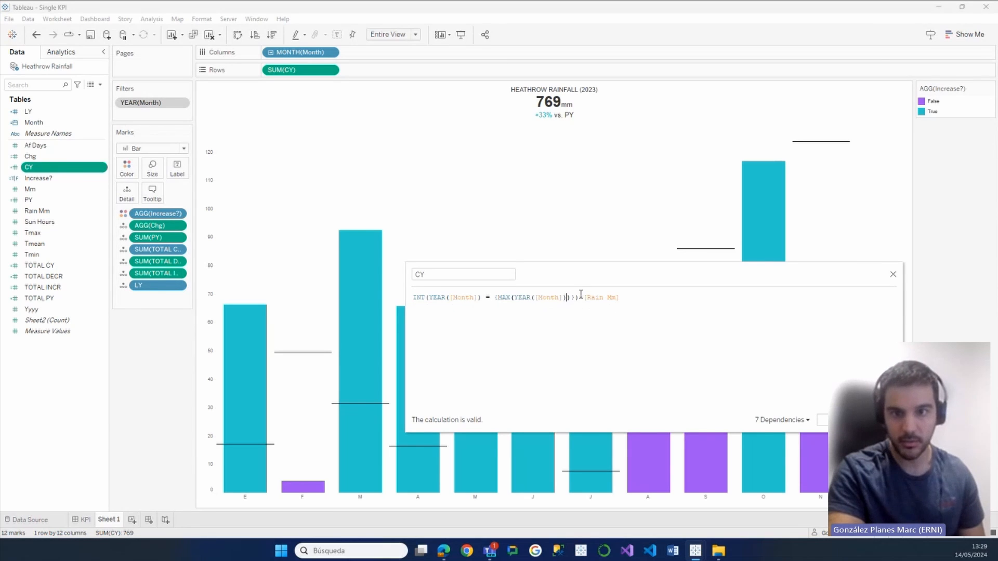
left_click_drag(587, 297, 633, 304)
left_click(633, 302)
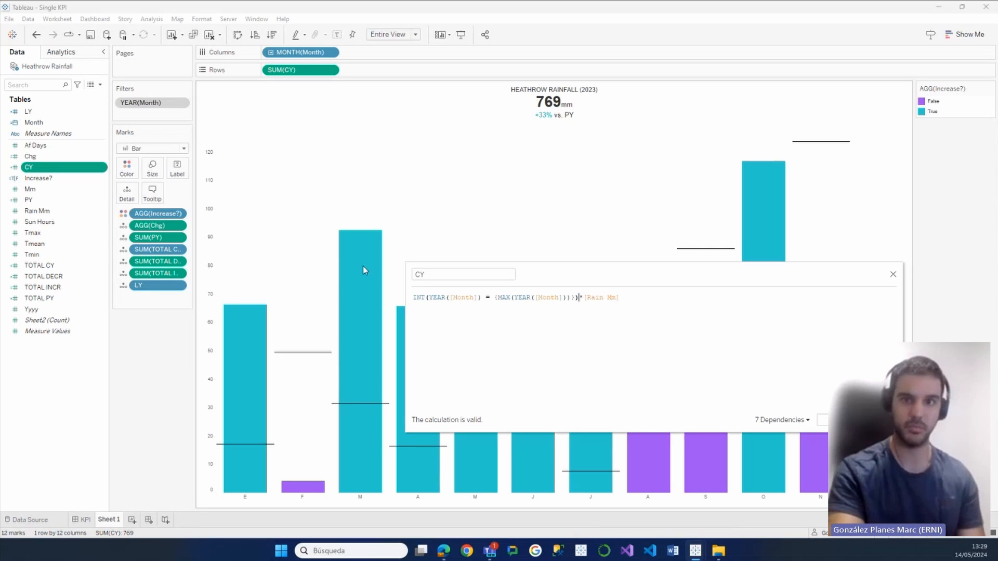
left_click(893, 274)
mouse_move(363, 278)
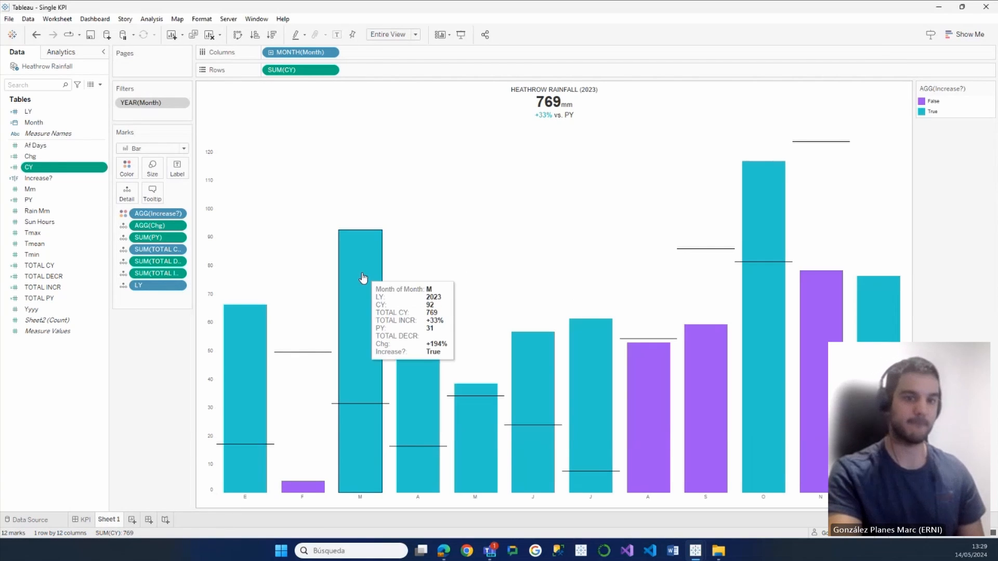
mouse_move(300, 355)
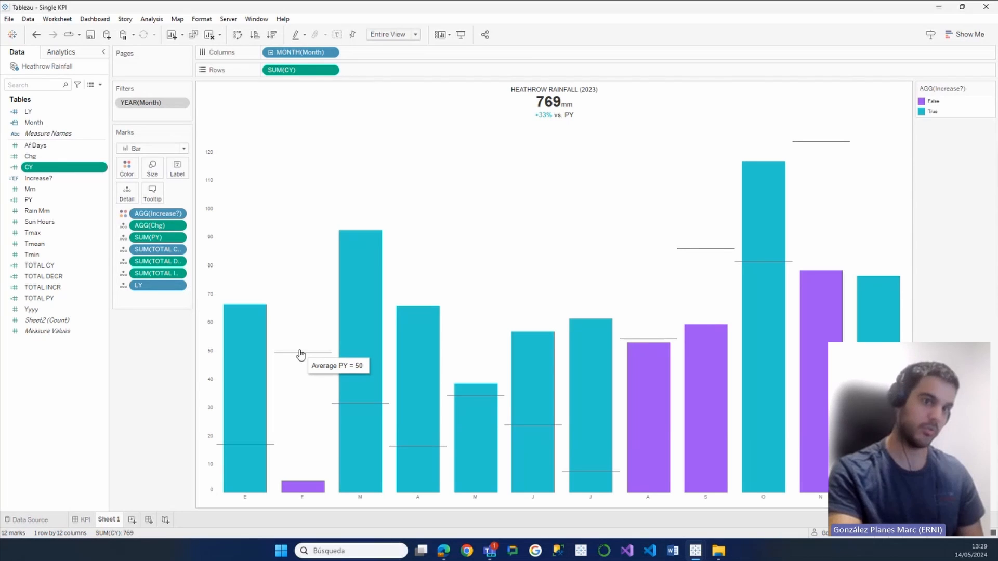
right_click(285, 299)
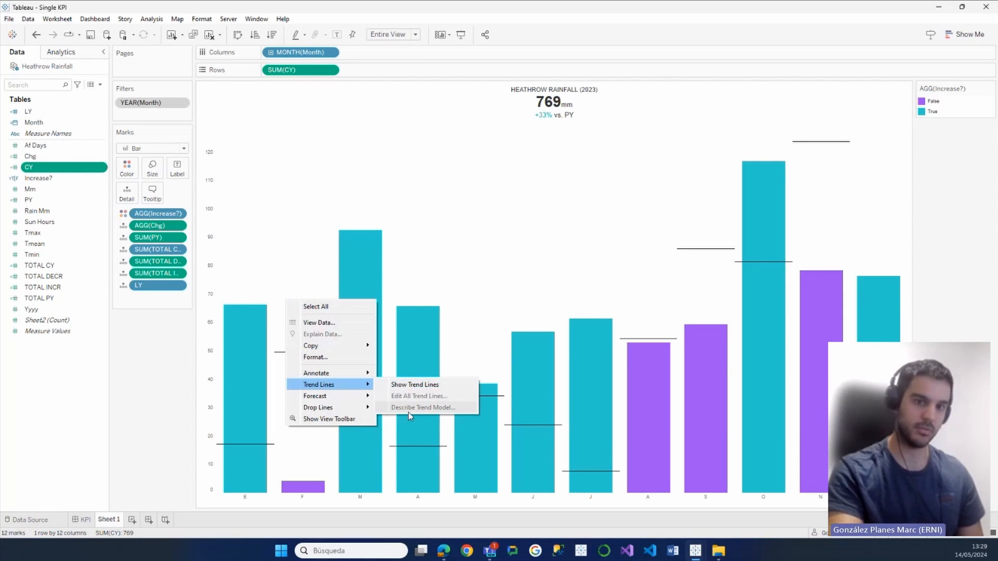
mouse_move(339, 402)
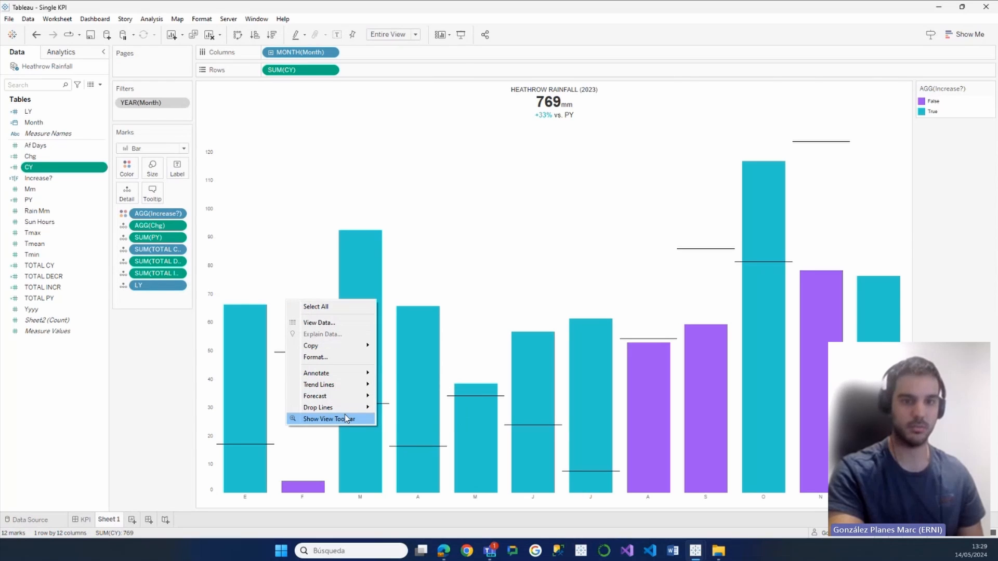
left_click(271, 283)
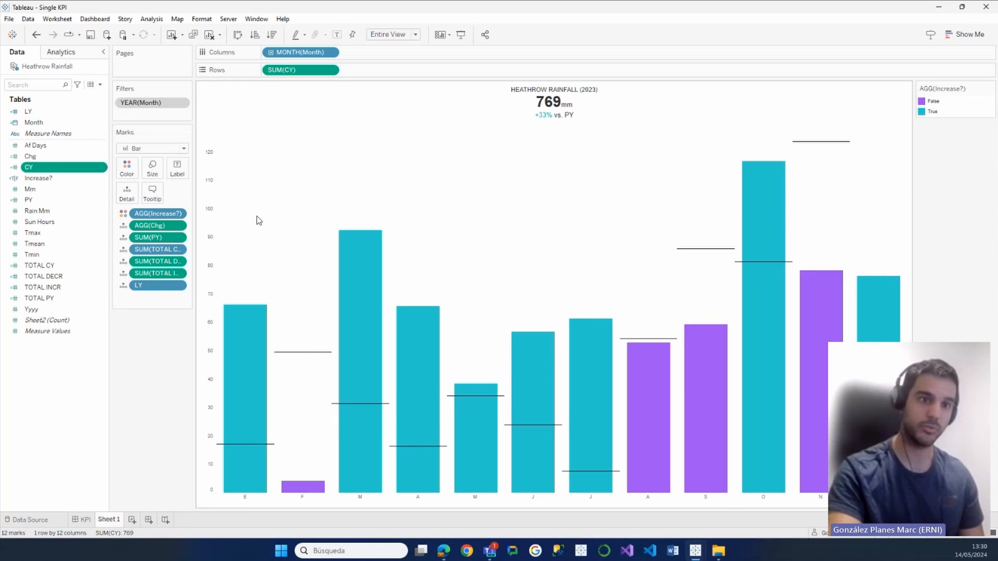
Open the rainfall chart's tooltip editor and examine its text, field placeholders and the items available for insertion.
left_click(154, 203)
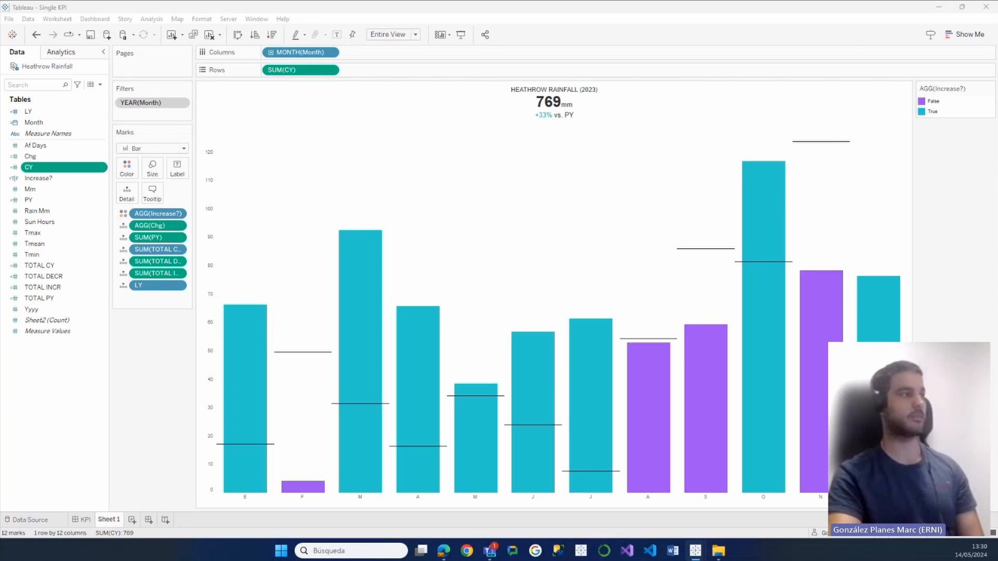
left_click_drag(597, 296, 700, 138)
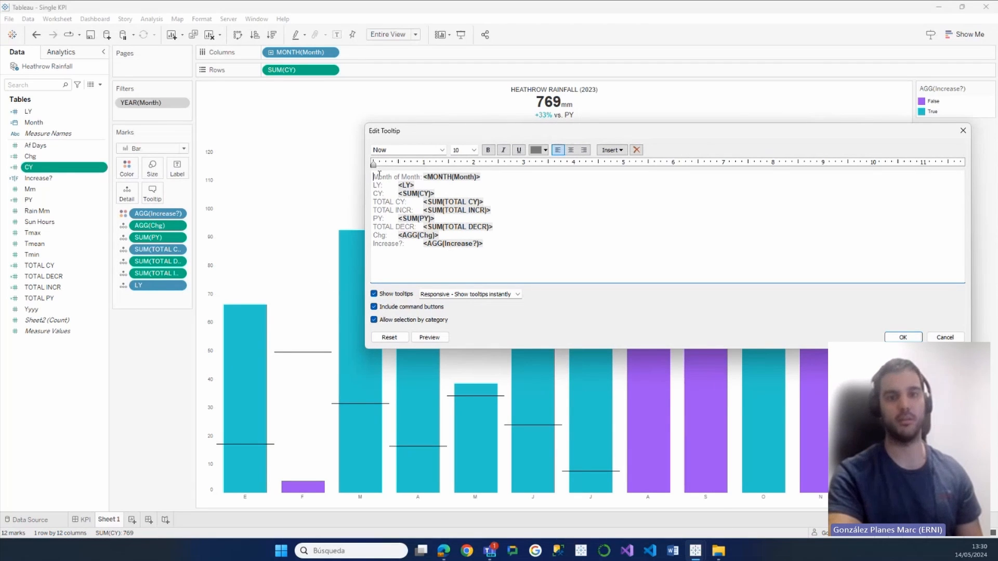
left_click_drag(375, 177, 419, 177)
left_click(491, 178)
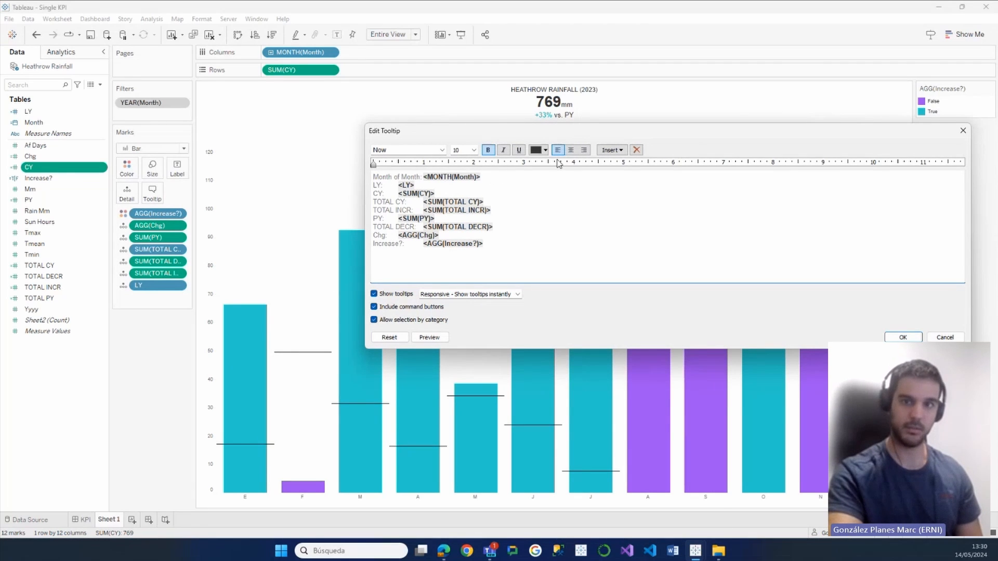
left_click(612, 150)
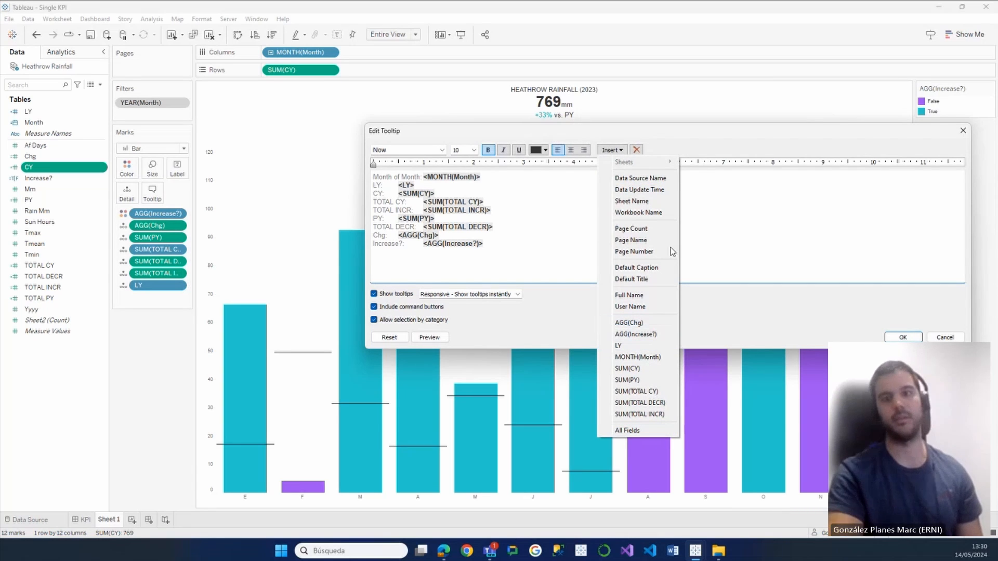
left_click(814, 237)
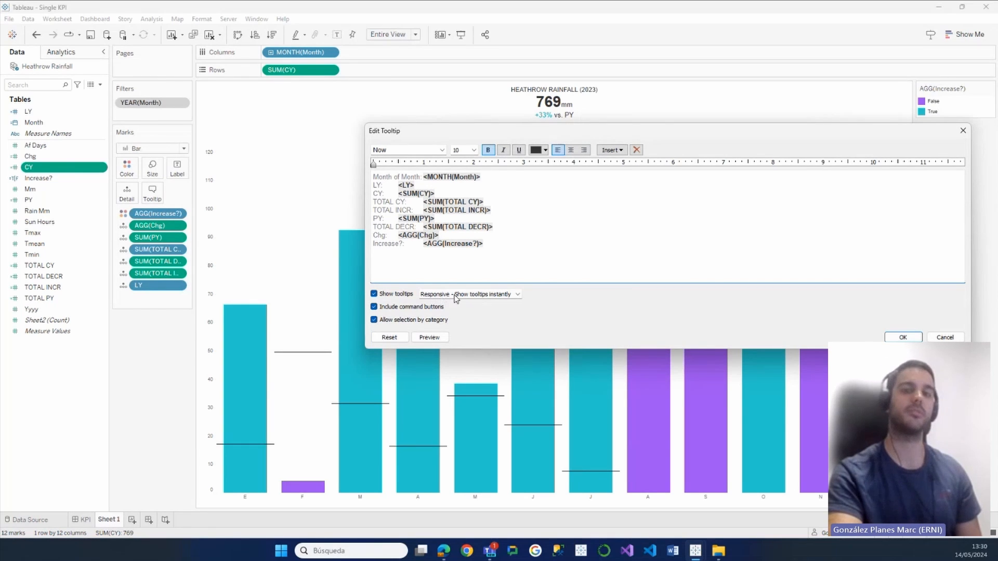
Set the chart's tooltip behaviour to On Hover - Show tooltips on hover and apply it.
left_click(500, 295)
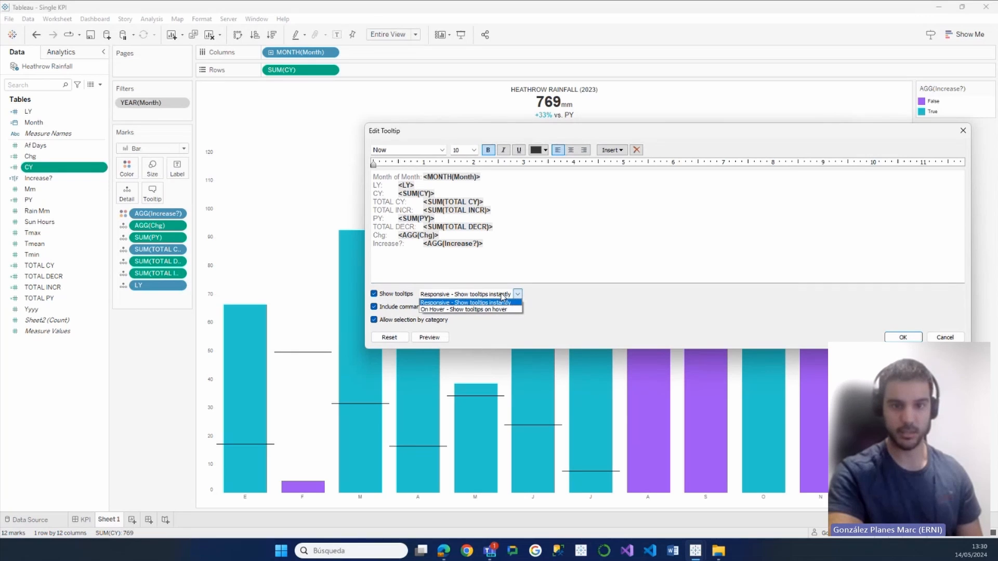
left_click(456, 309)
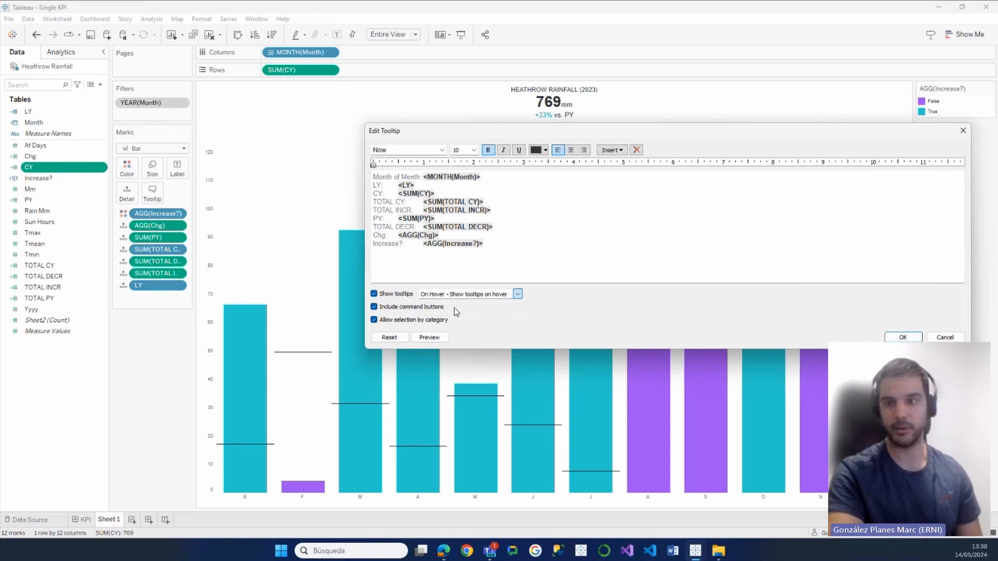
key("Return")
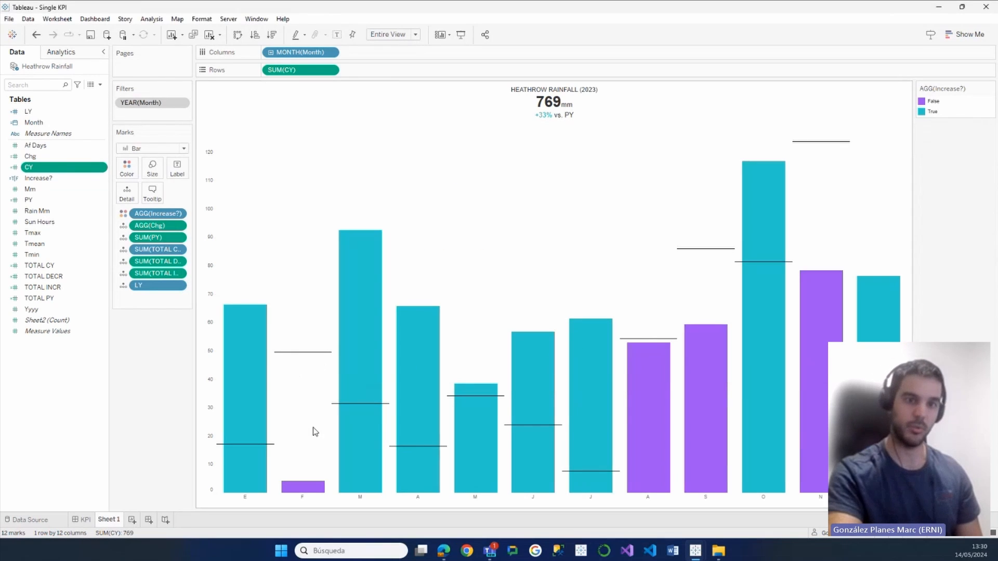
Inspect the tooltip on the March bar, select the April bar, and return to the March bar.
left_click(367, 339)
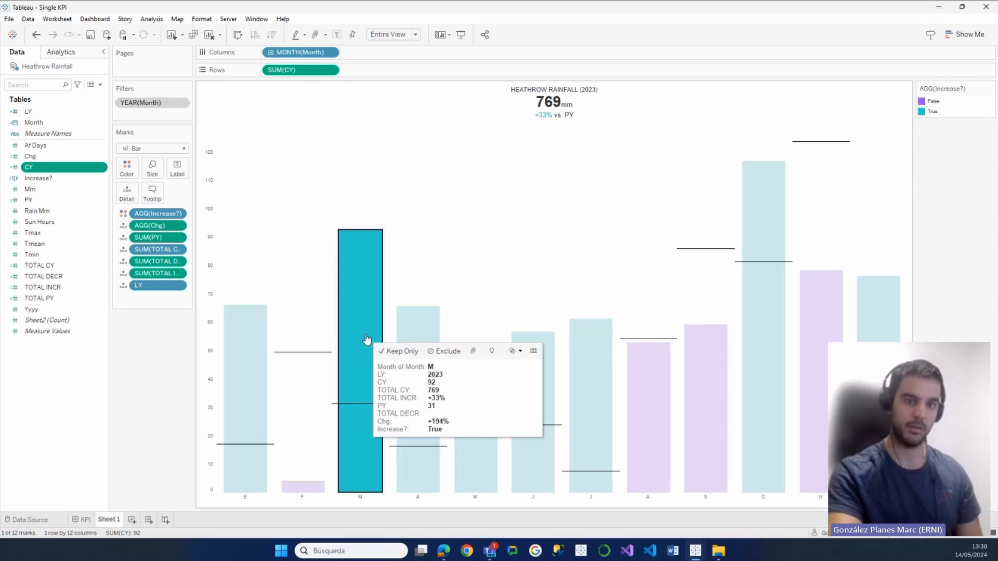
left_click(421, 330)
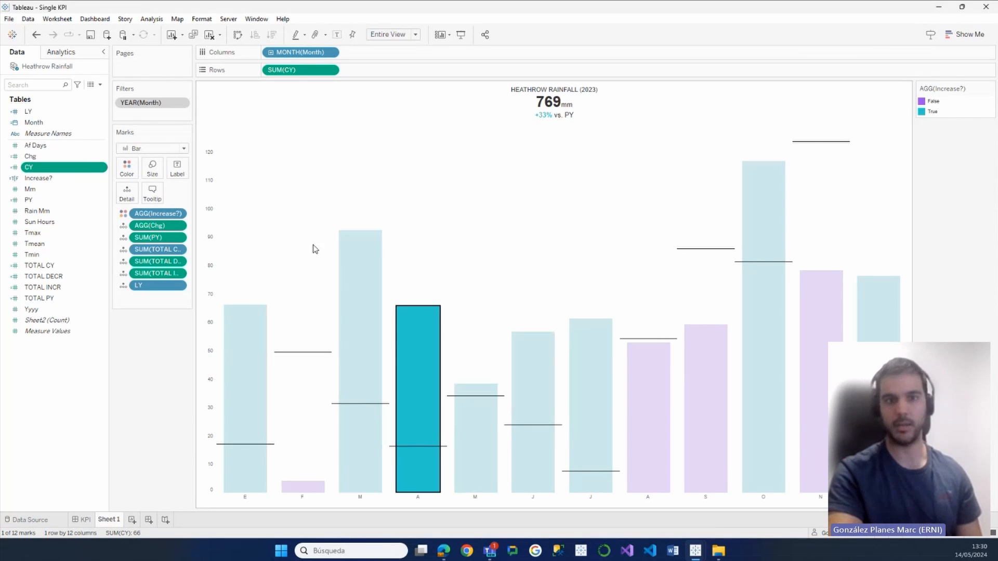
left_click(383, 195)
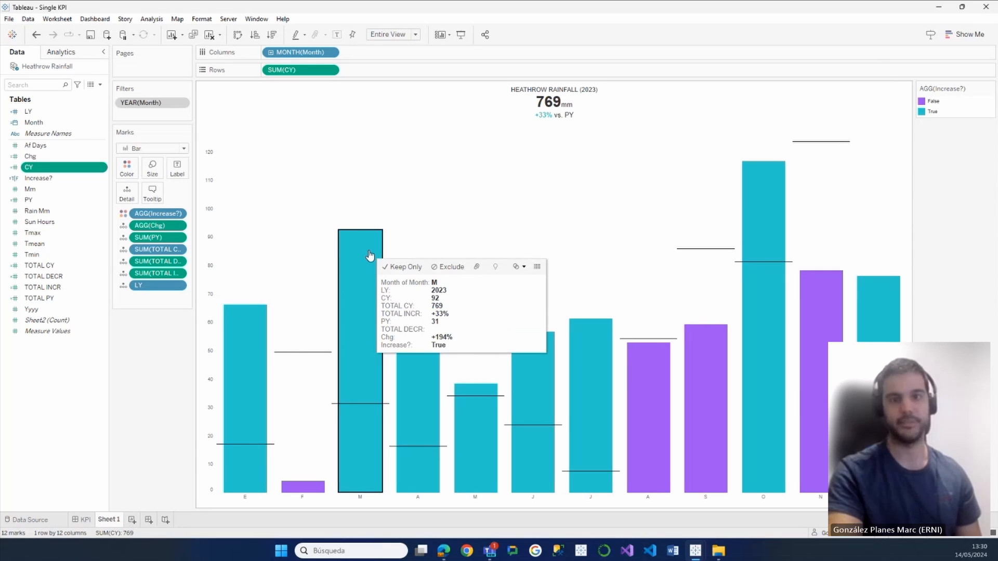
left_click(369, 254)
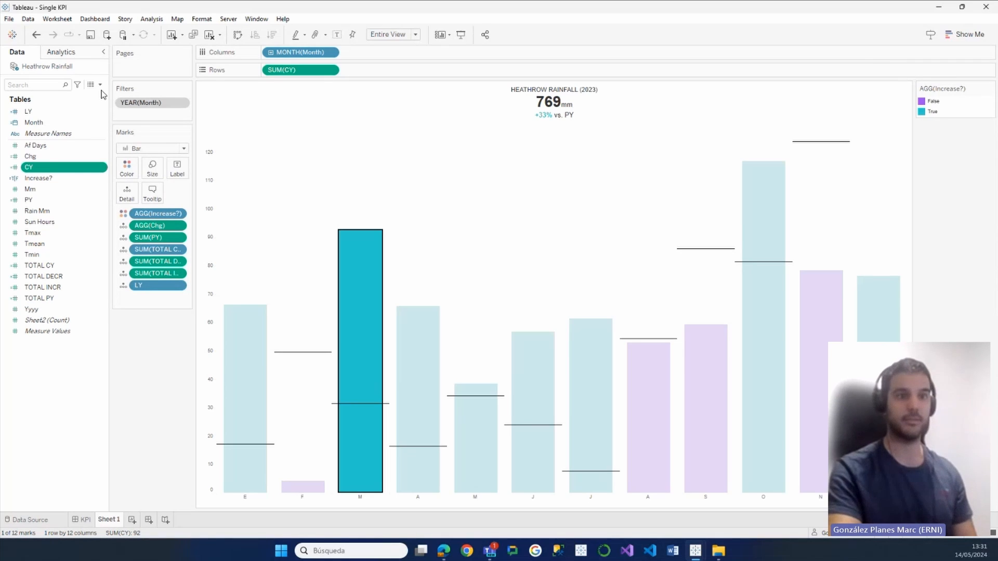
left_click(28, 19)
left_click(46, 32)
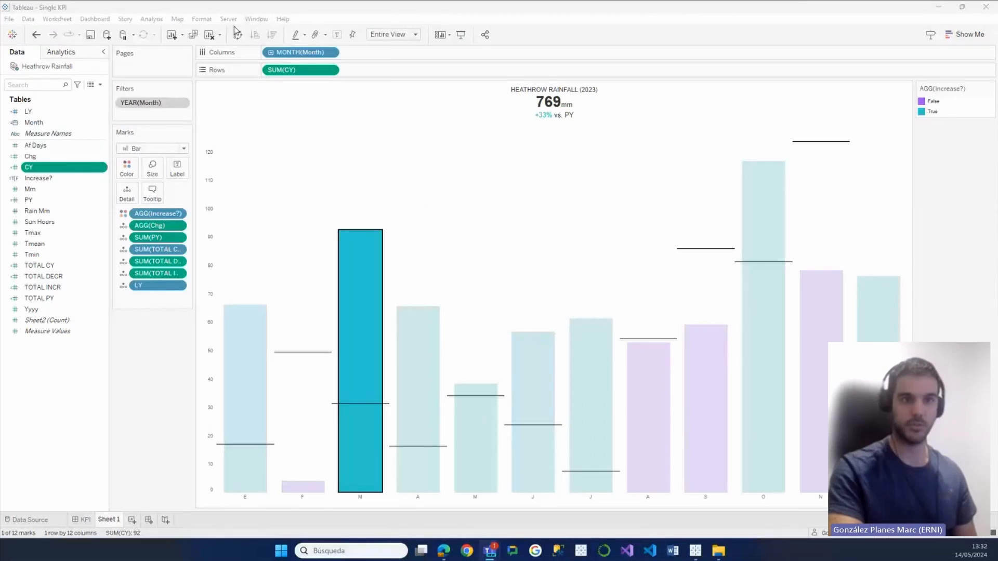
Examine the settings for publishing the workbook to Tableau Server, including the refresh schedules, and close them without publishing.
left_click(232, 22)
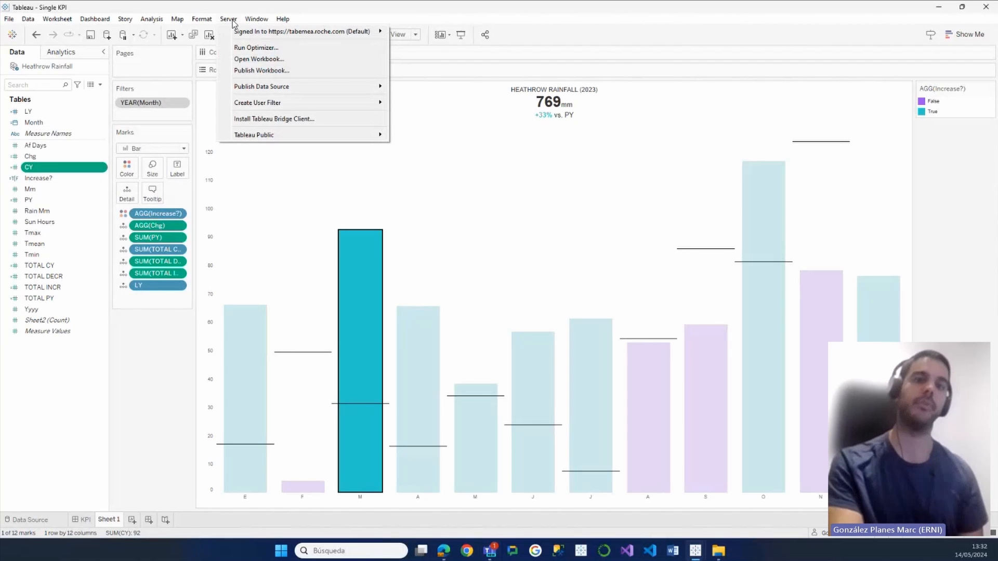
left_click(260, 74)
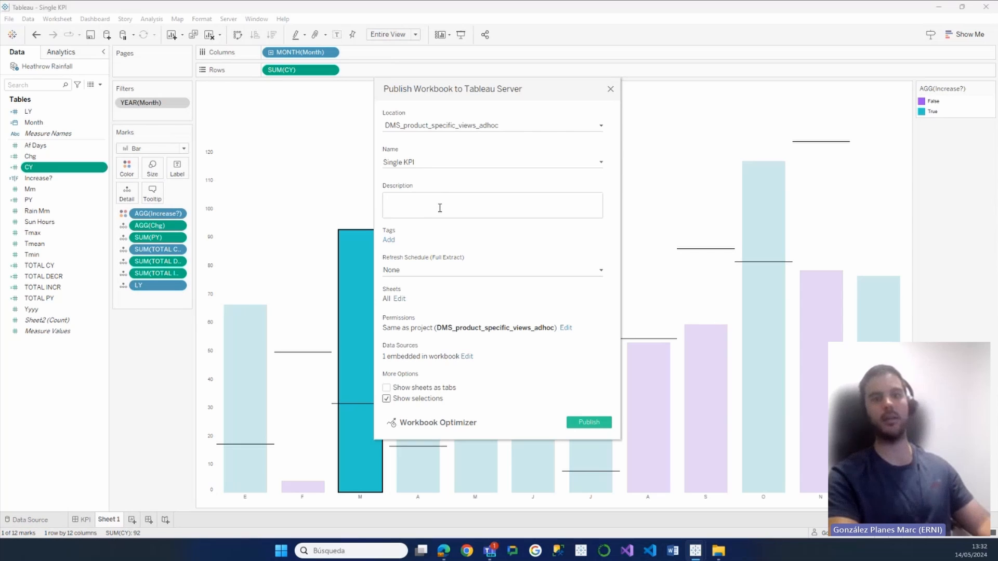
left_click(439, 271)
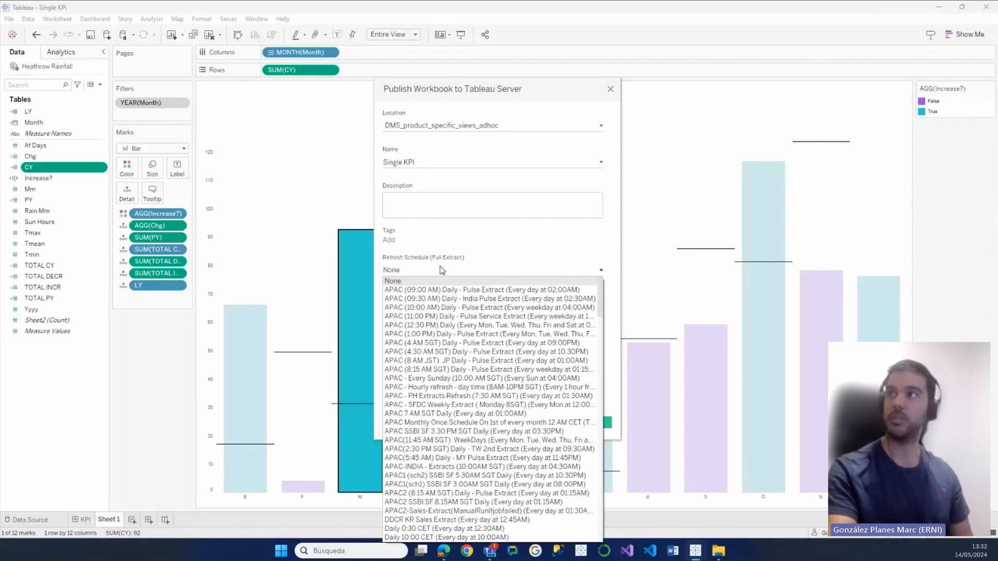
left_click(441, 270)
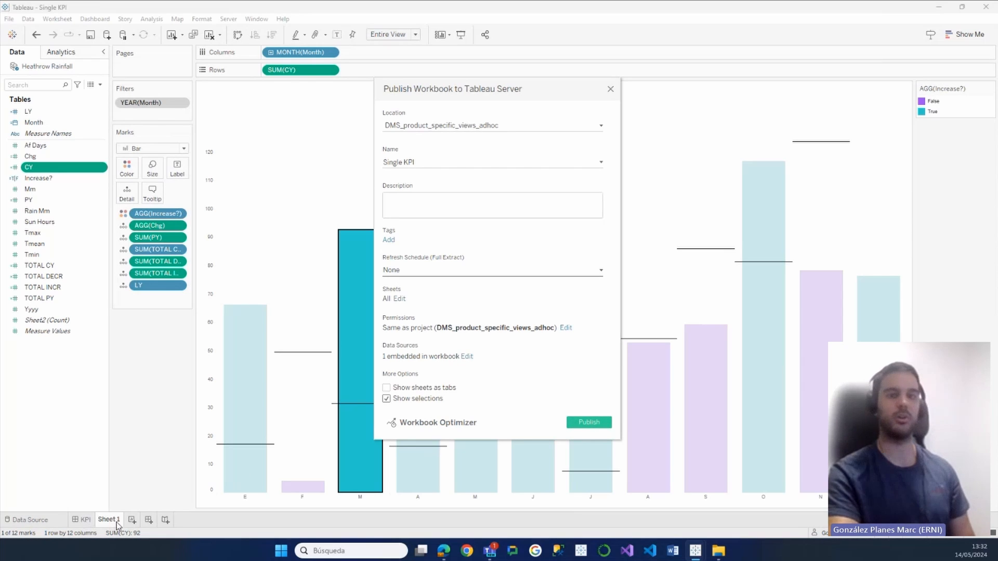
left_click_drag(587, 94, 597, 87)
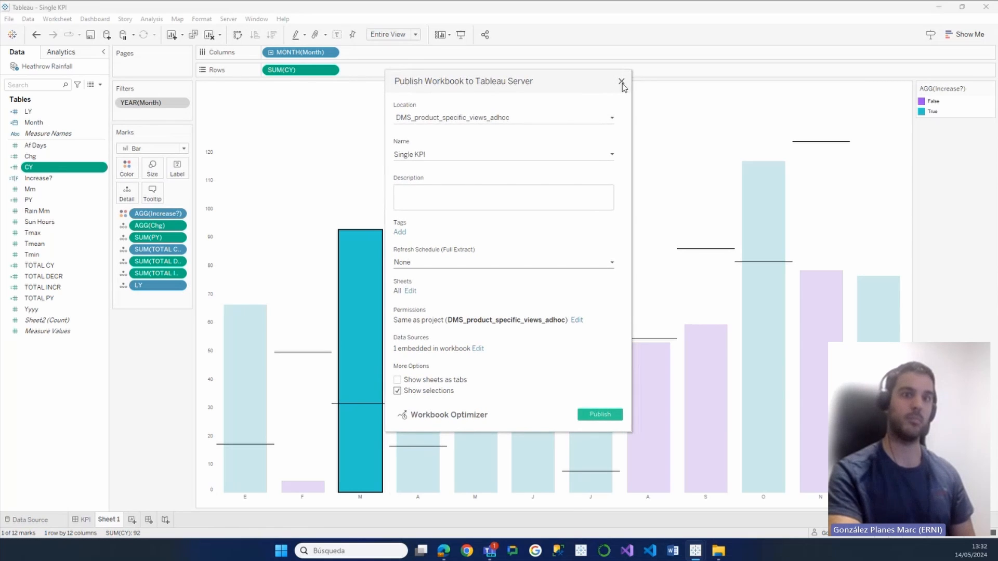
left_click(621, 82)
Show the Tableau Public options for opening and saving workbooks.
left_click(232, 21)
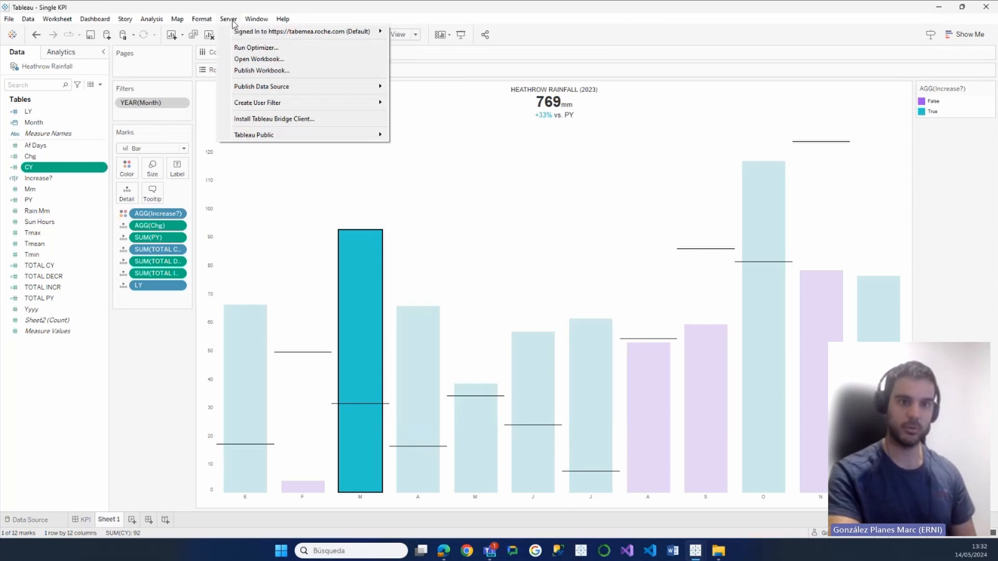
mouse_move(304, 91)
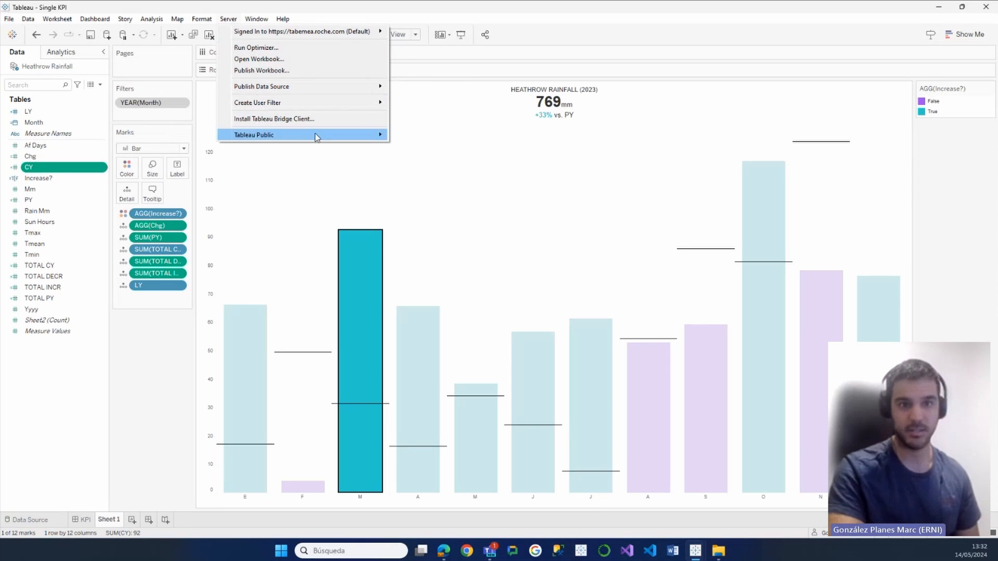
mouse_move(316, 137)
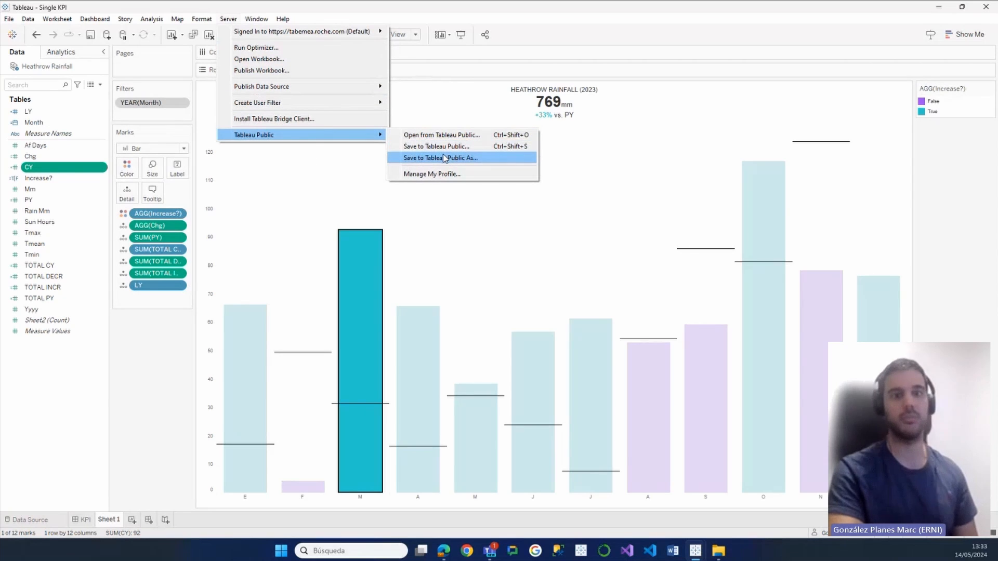